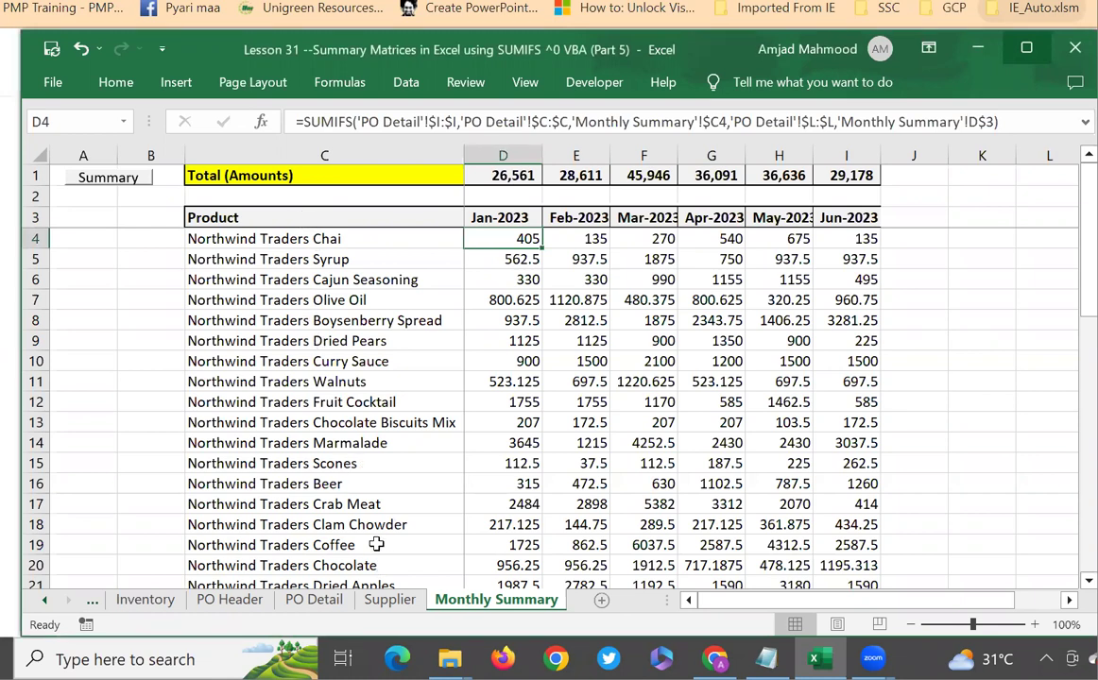
Step: Review the Product column of the Monthly Summary sheet and compare it with the Supplier and PO Detail sheets
click(296, 405)
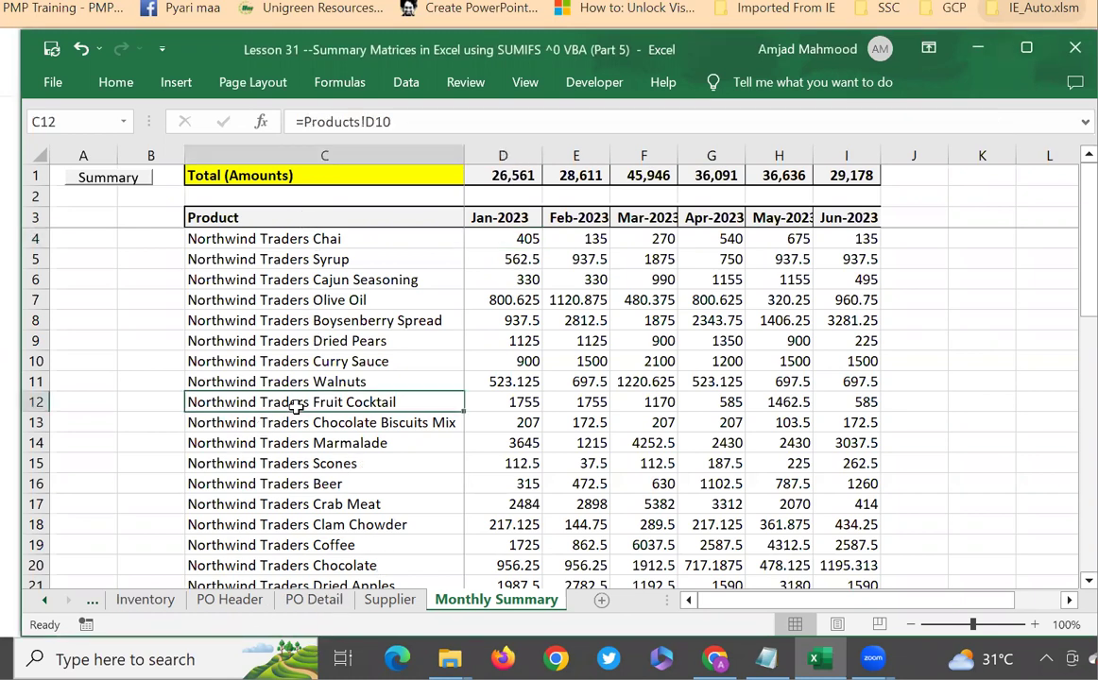
drag(276, 238, 276, 214)
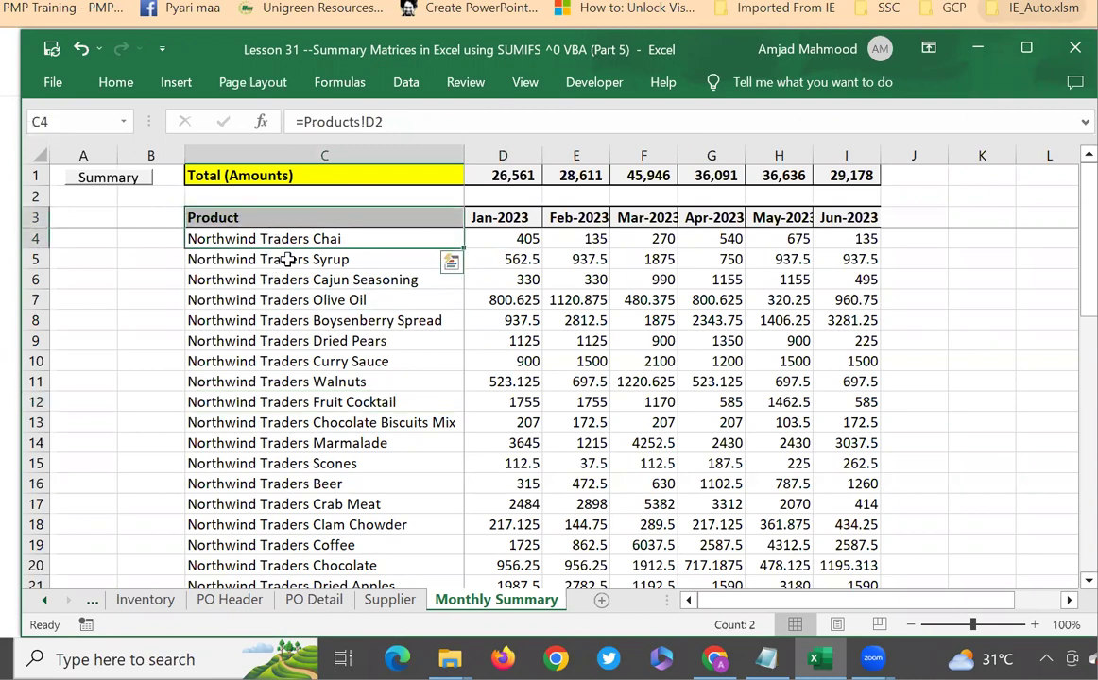
click(291, 303)
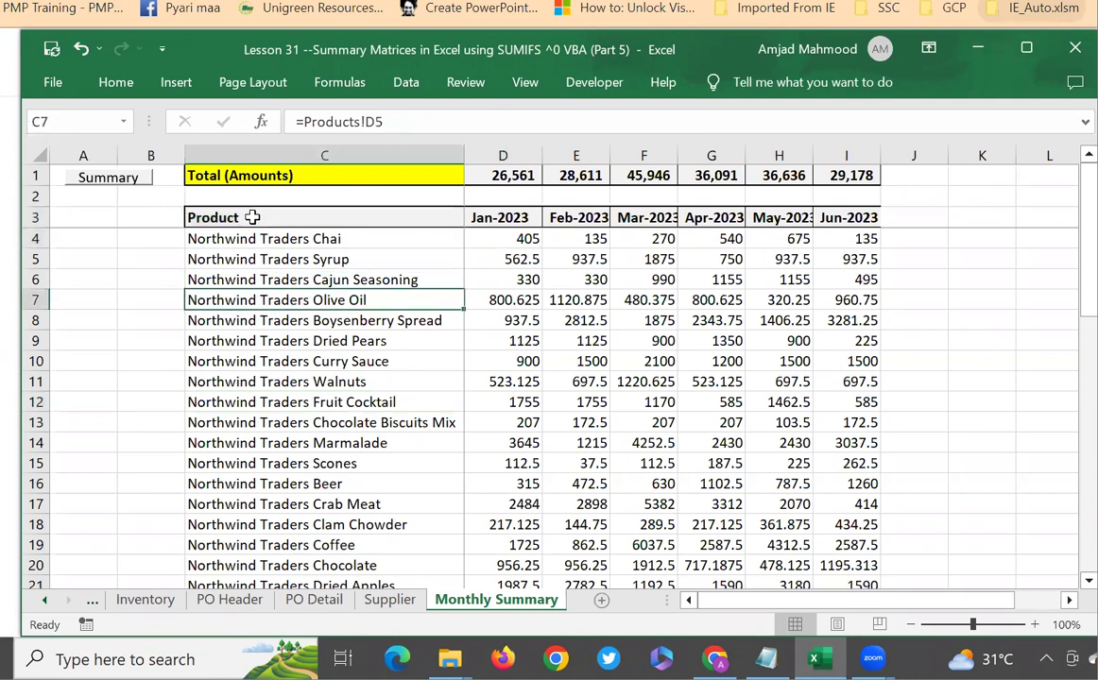
click(252, 217)
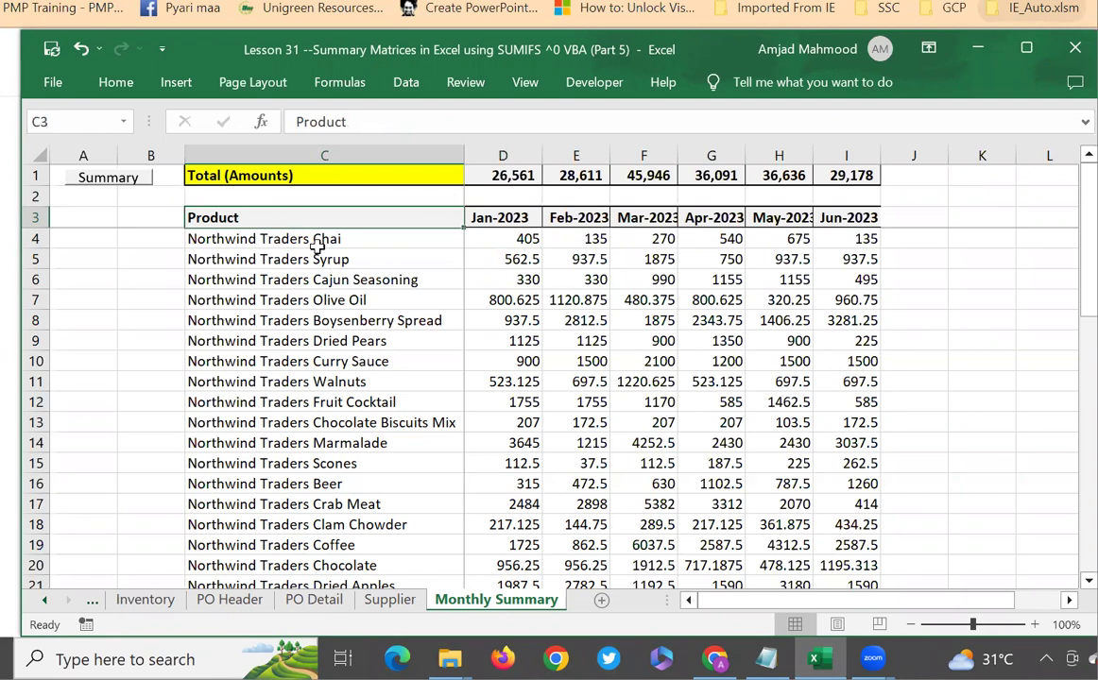
click(289, 320)
click(281, 218)
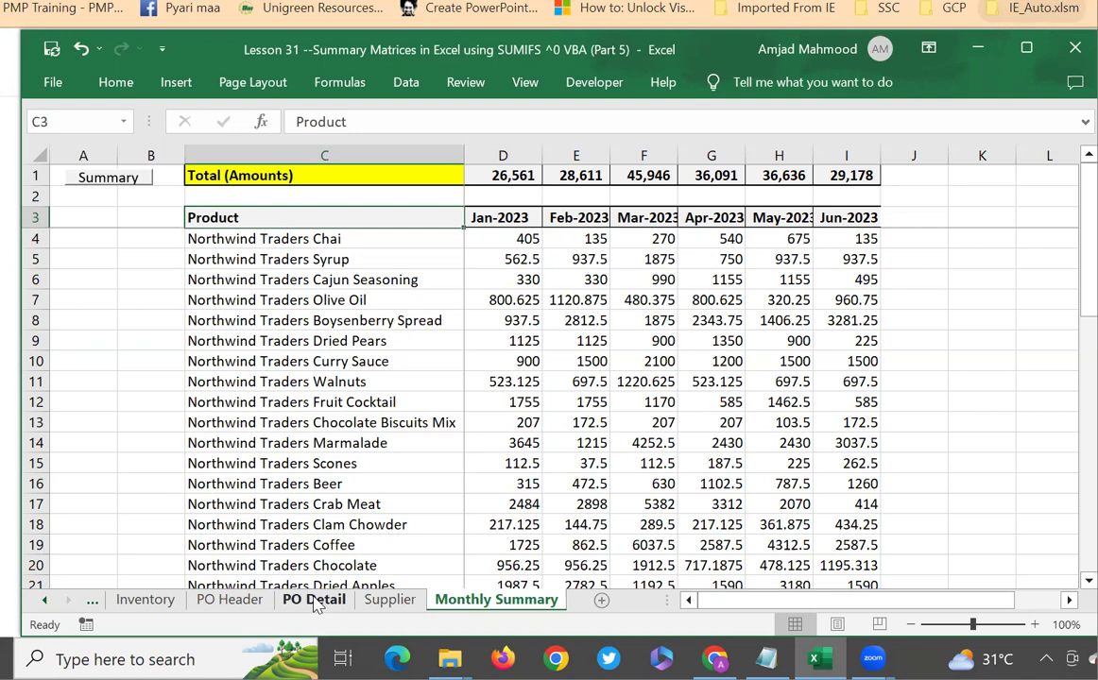
click(391, 603)
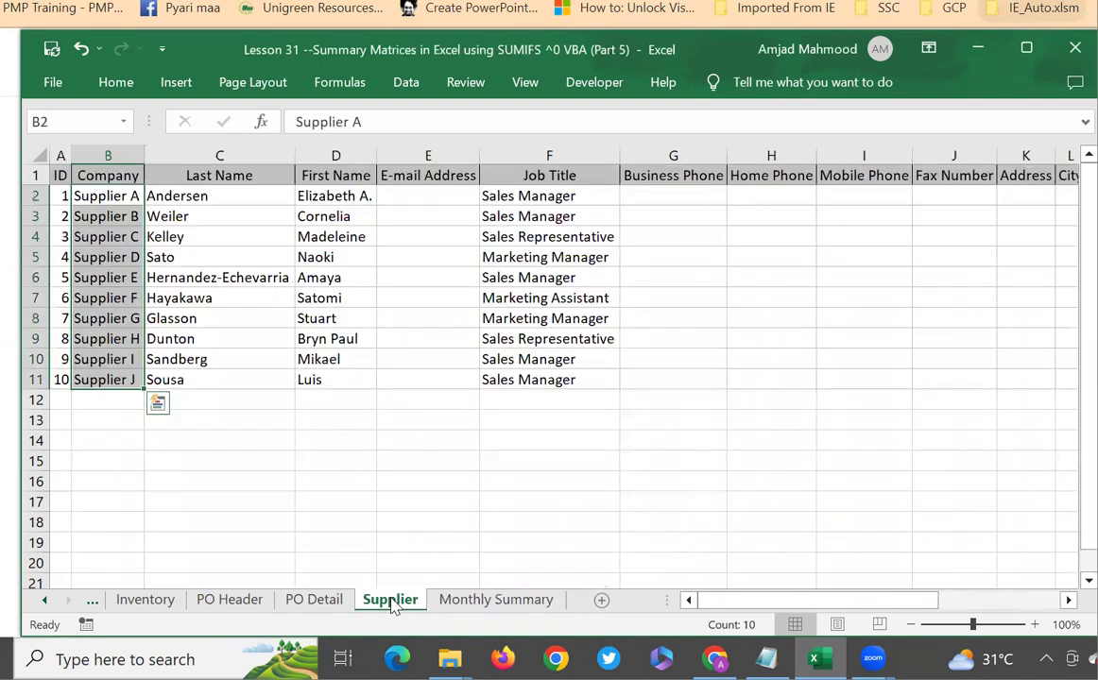
click(312, 600)
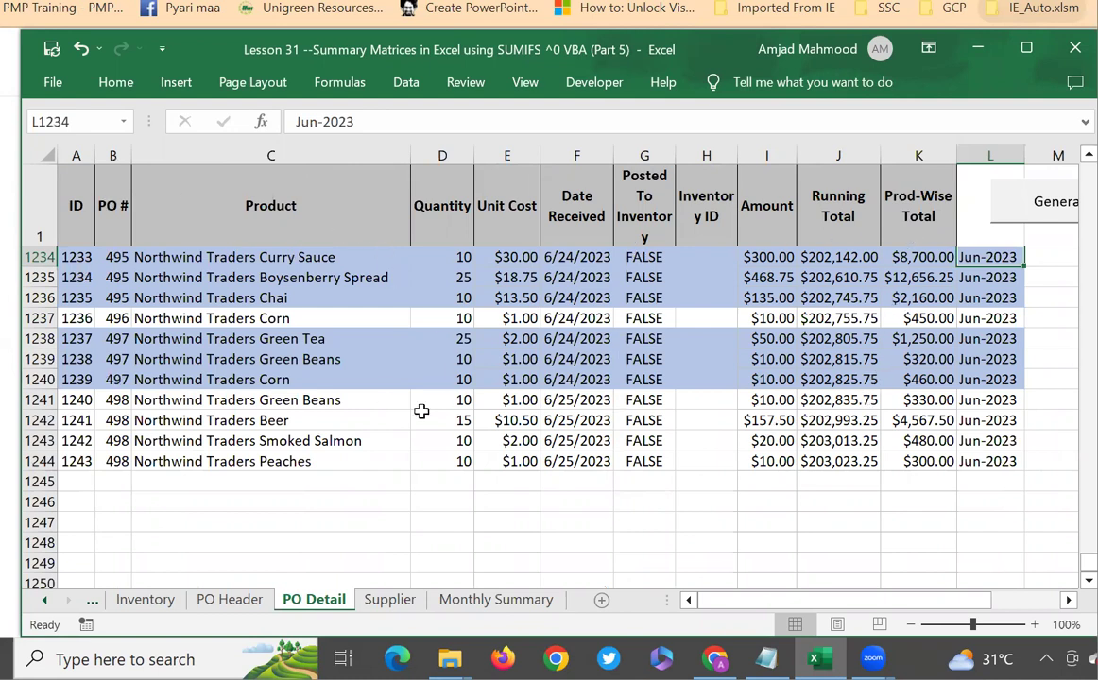
click(490, 598)
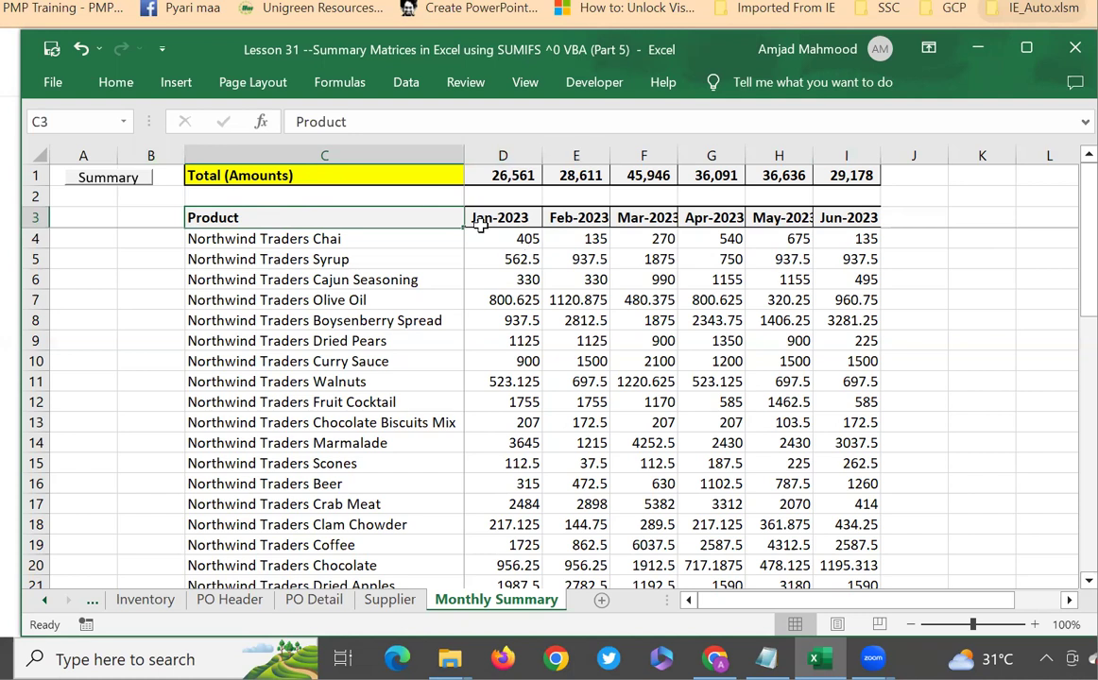
Step: Replace the Product header in cell C3 of the Monthly Summary sheet with Supplier
click(250, 237)
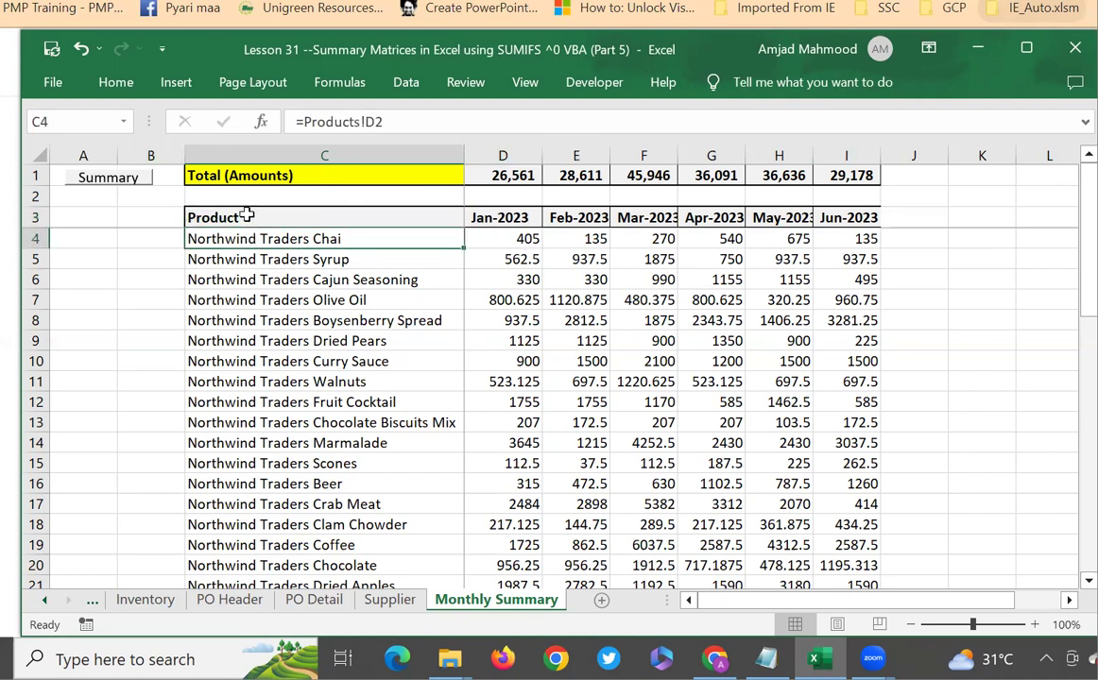
click(246, 216)
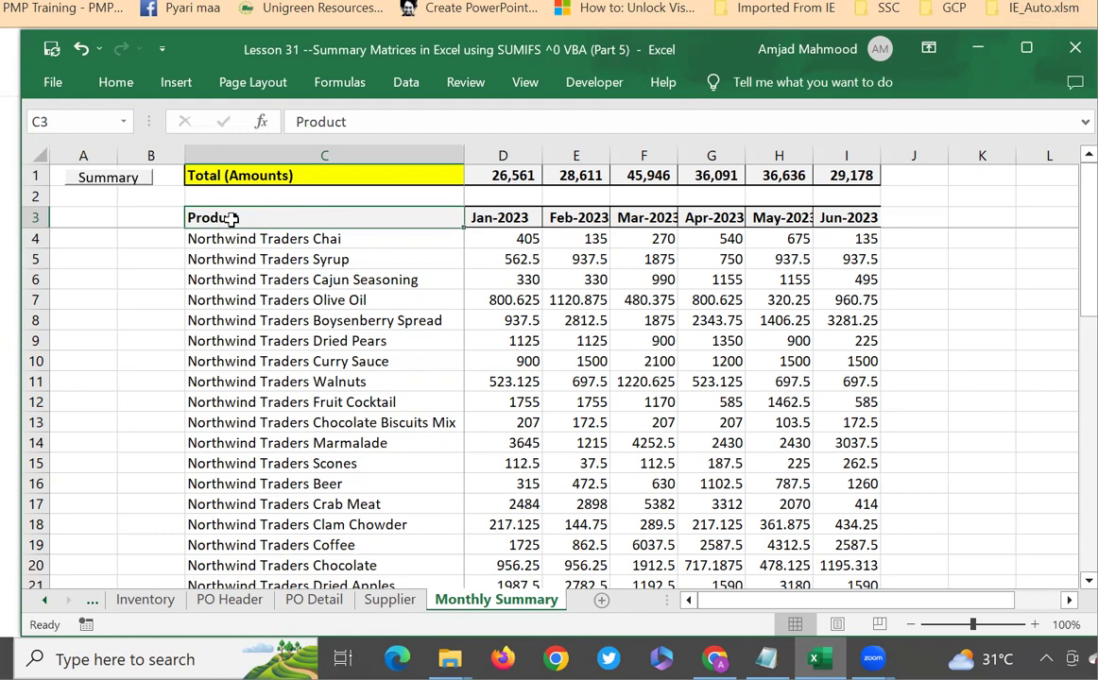
text(Supplier)
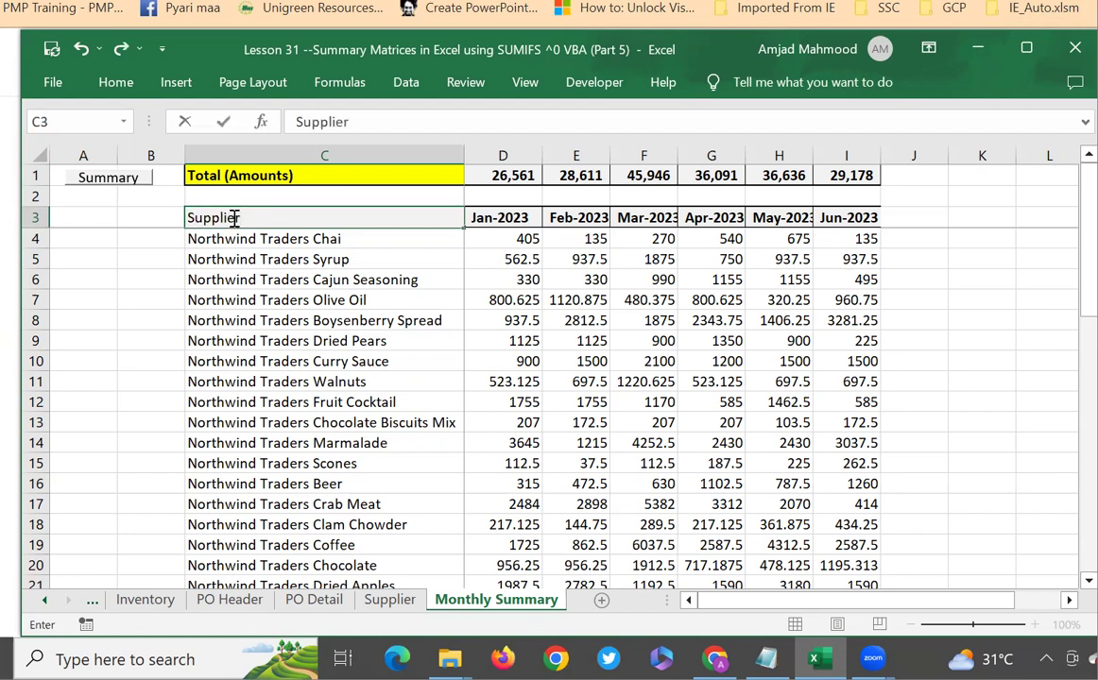
key(Return)
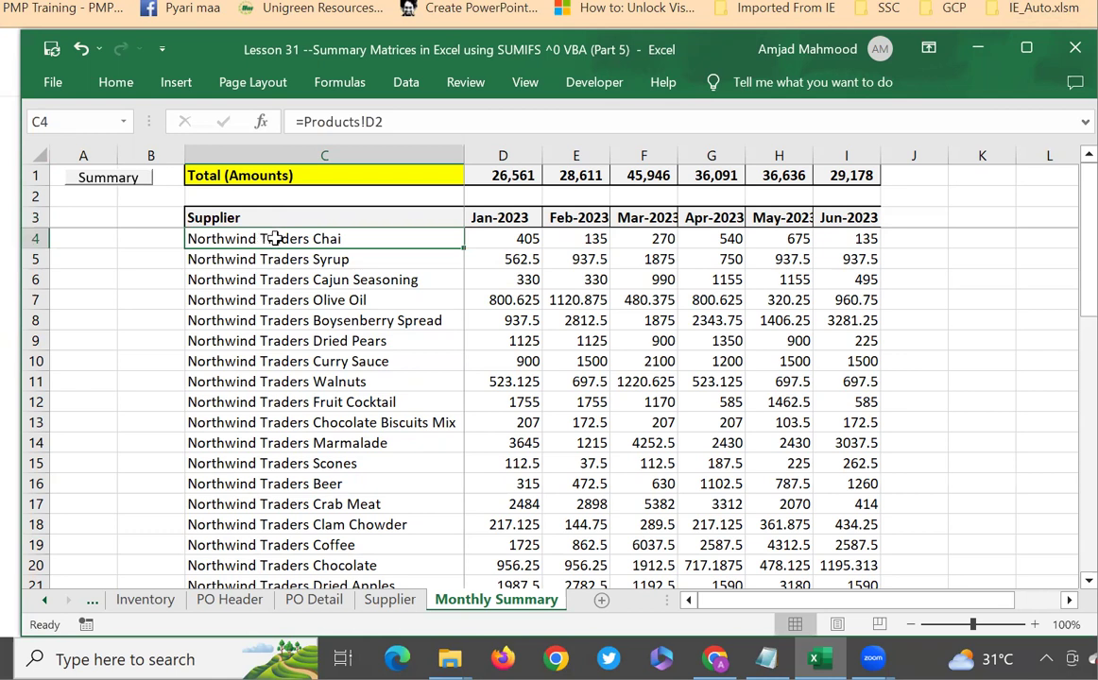
Step: Set cell C4 to =Supplier!B2 to reference the first company on the Supplier sheet, and fill the formula down to C16
click(407, 117)
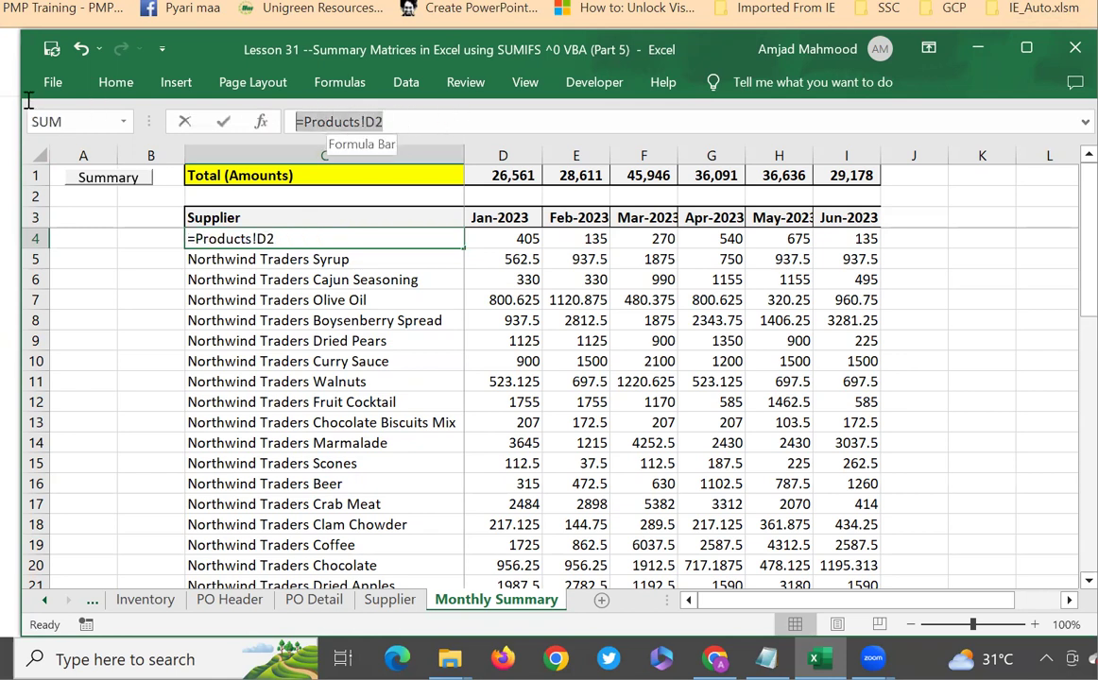
key(BackSpace)
key(BackSpace)
key(BackSpace)
key(BackSpace)
key(BackSpace)
key(BackSpace)
key(BackSpace)
key(BackSpace)
key(BackSpace)
key(BackSpace)
key(BackSpace)
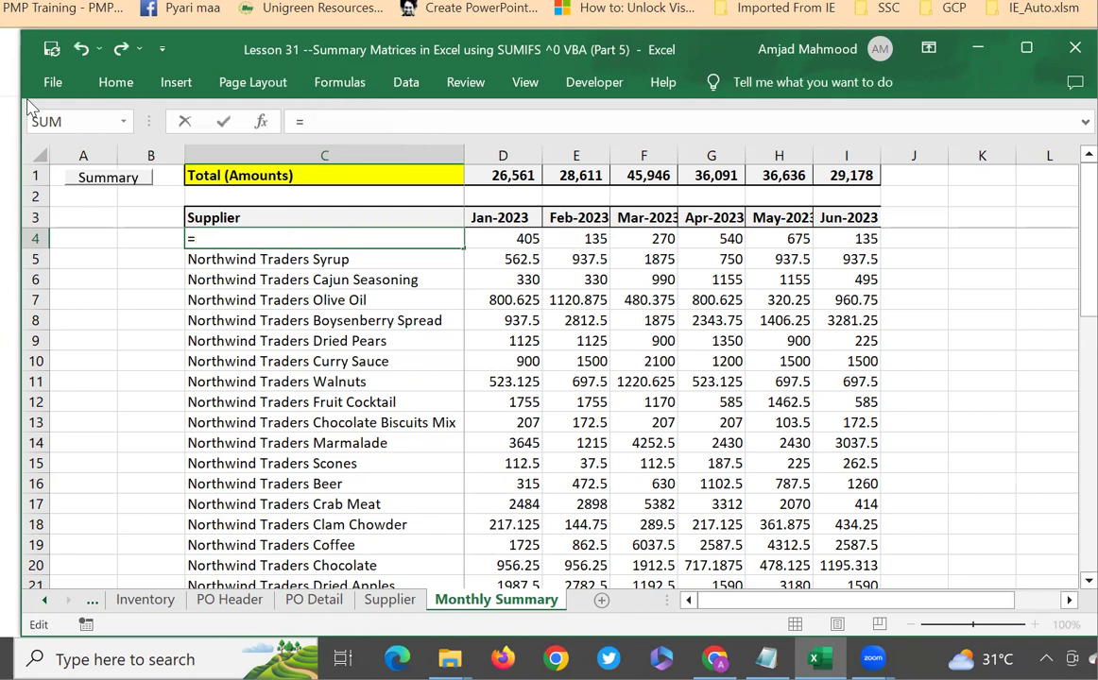
click(390, 599)
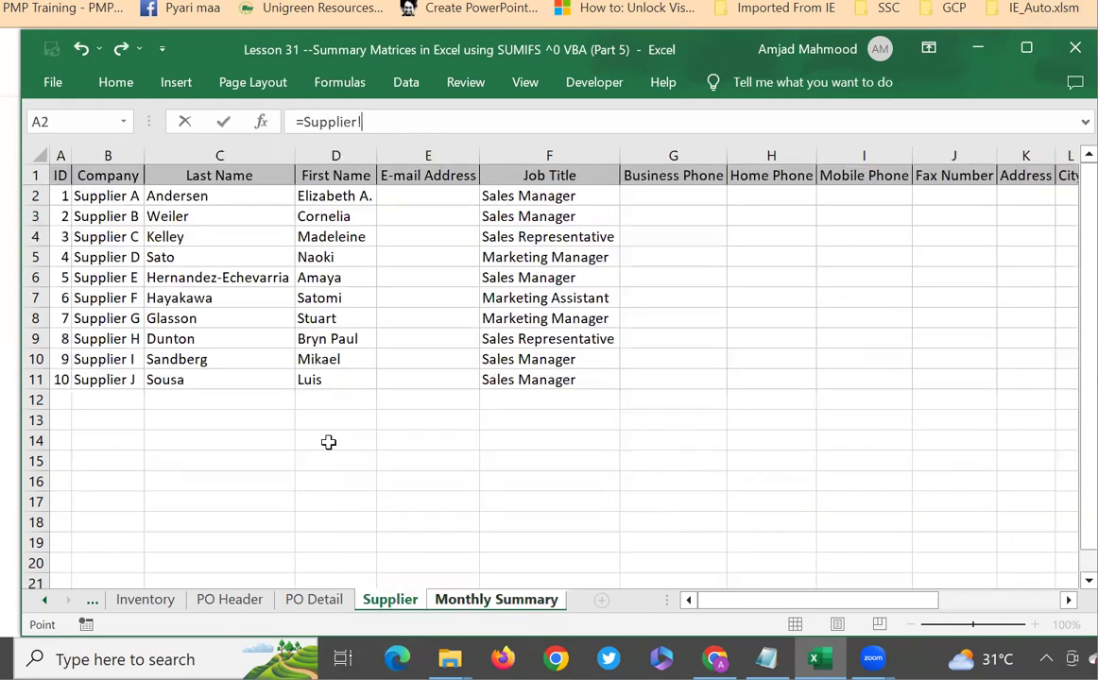
click(106, 196)
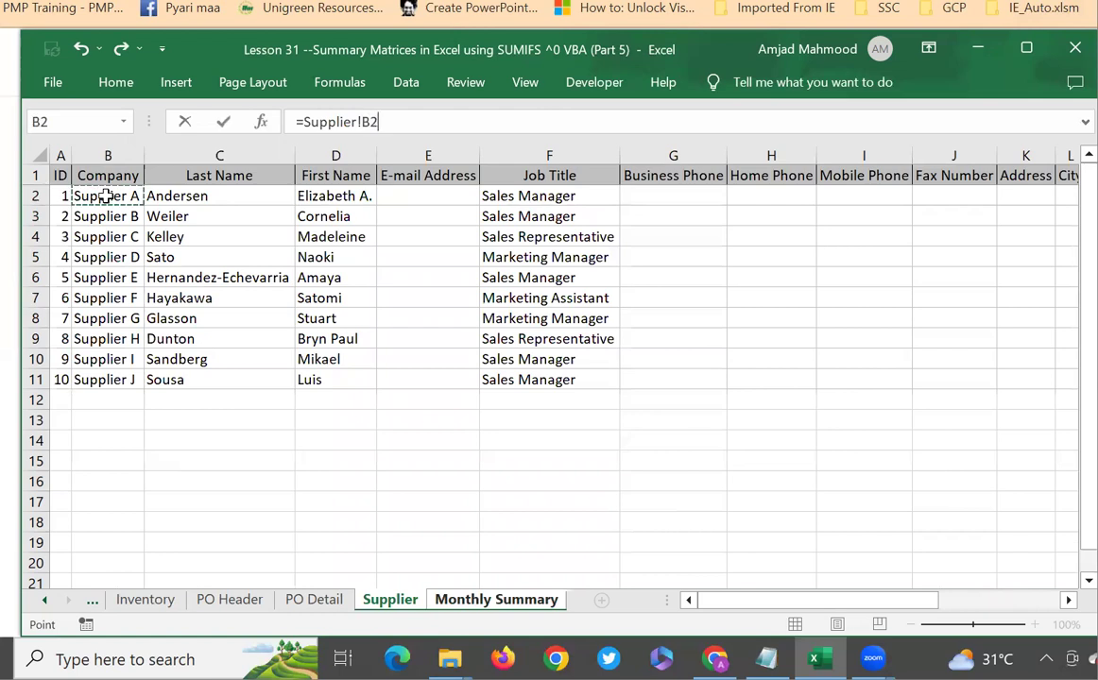
key(Return)
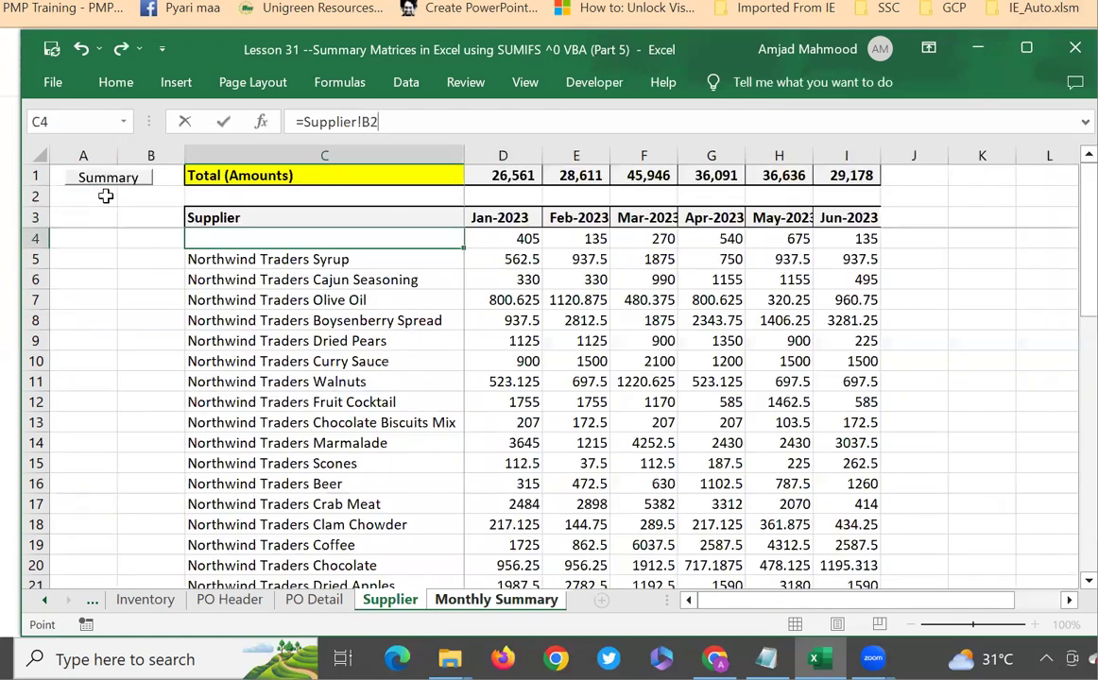
click(420, 233)
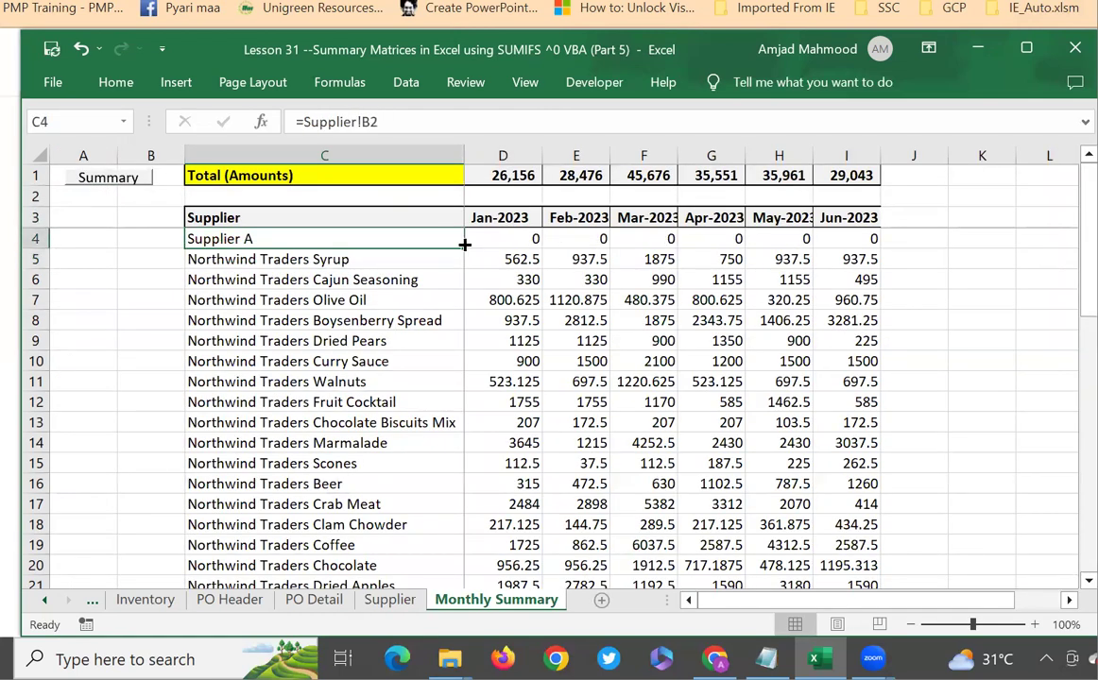
drag(463, 247, 446, 484)
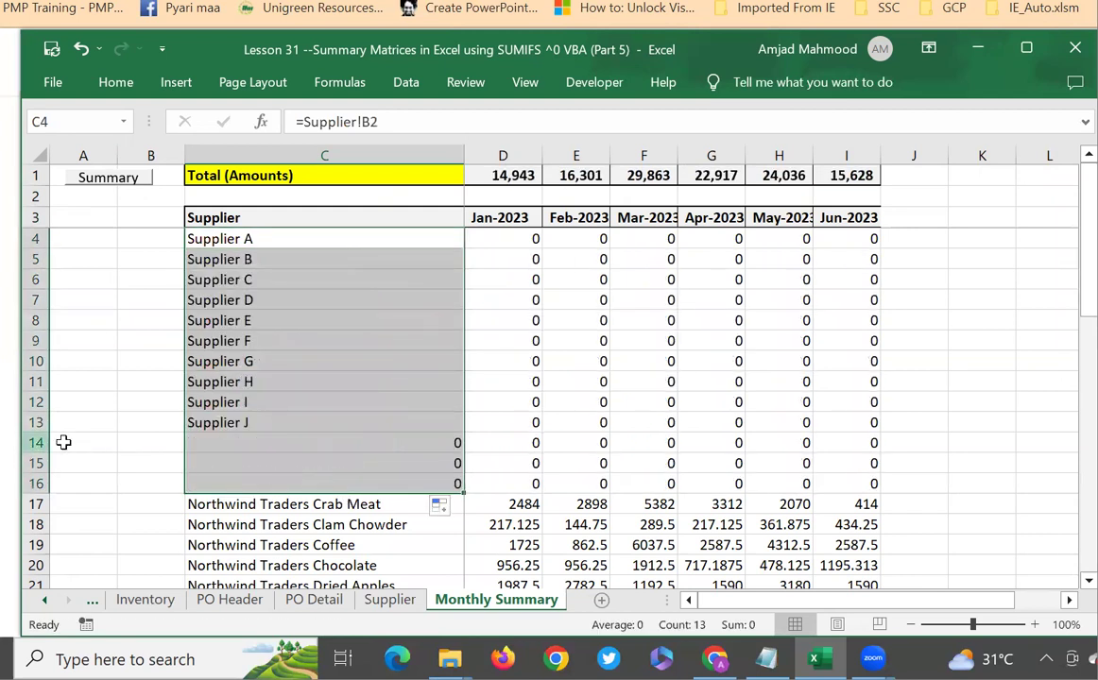
Step: Clear the contents of rows 14 to 48 below Supplier J on the Monthly Summary sheet
drag(42, 441, 21, 546)
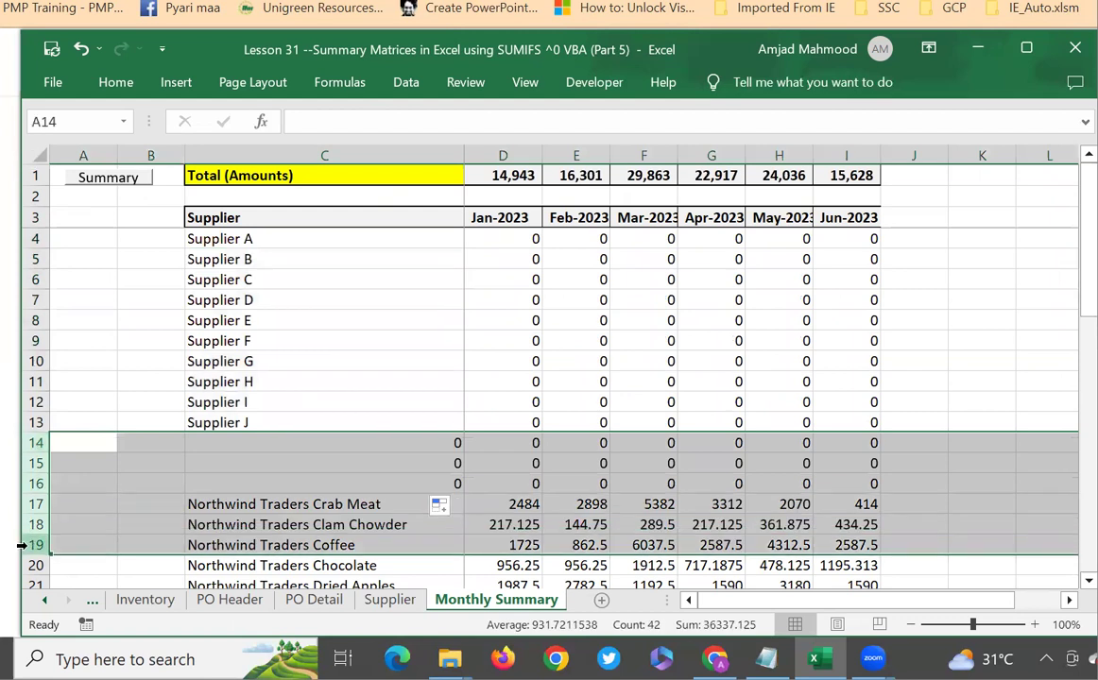
scroll(20, 545, down, 9)
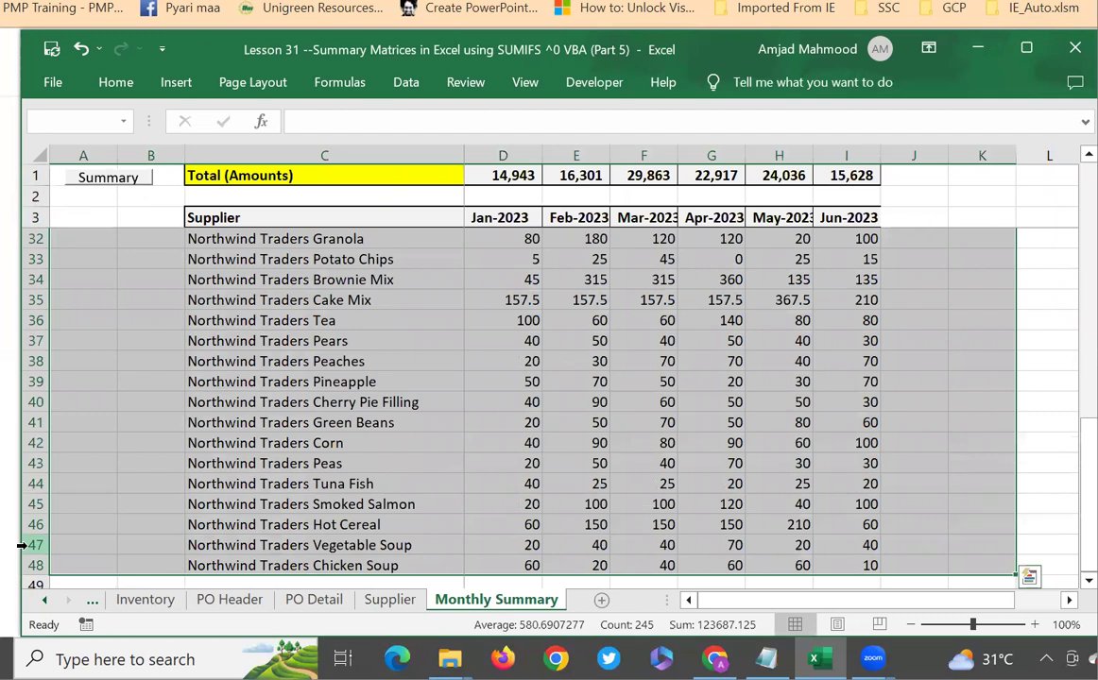
key(Delete)
scroll(71, 378, up, 7)
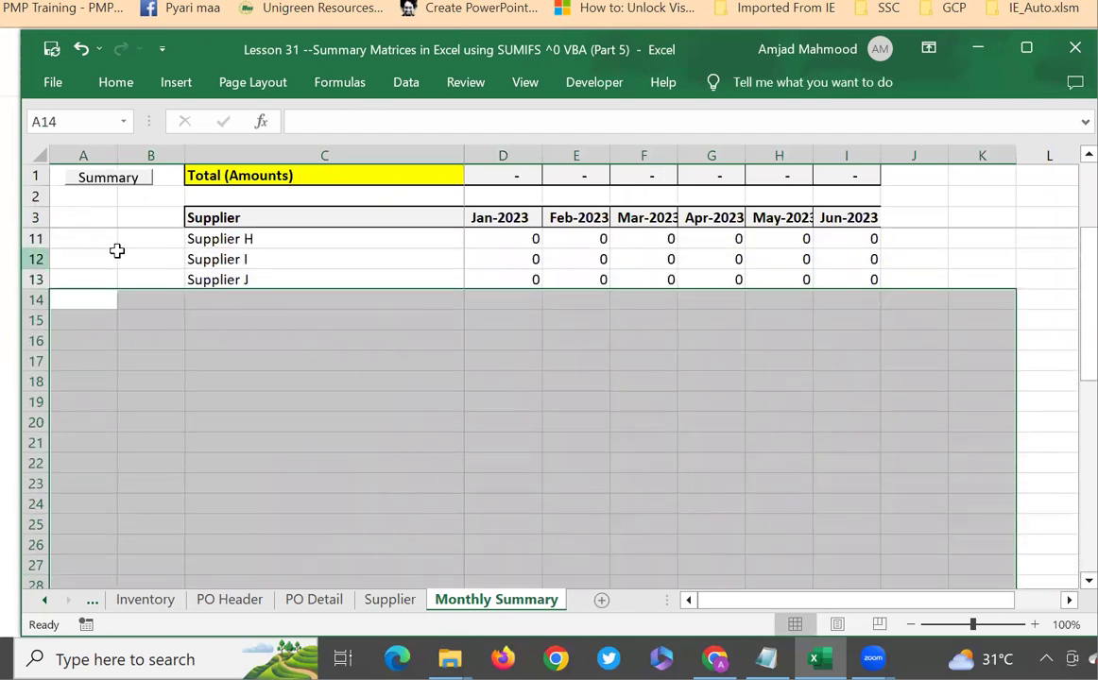
click(172, 273)
scroll(172, 273, up, 3)
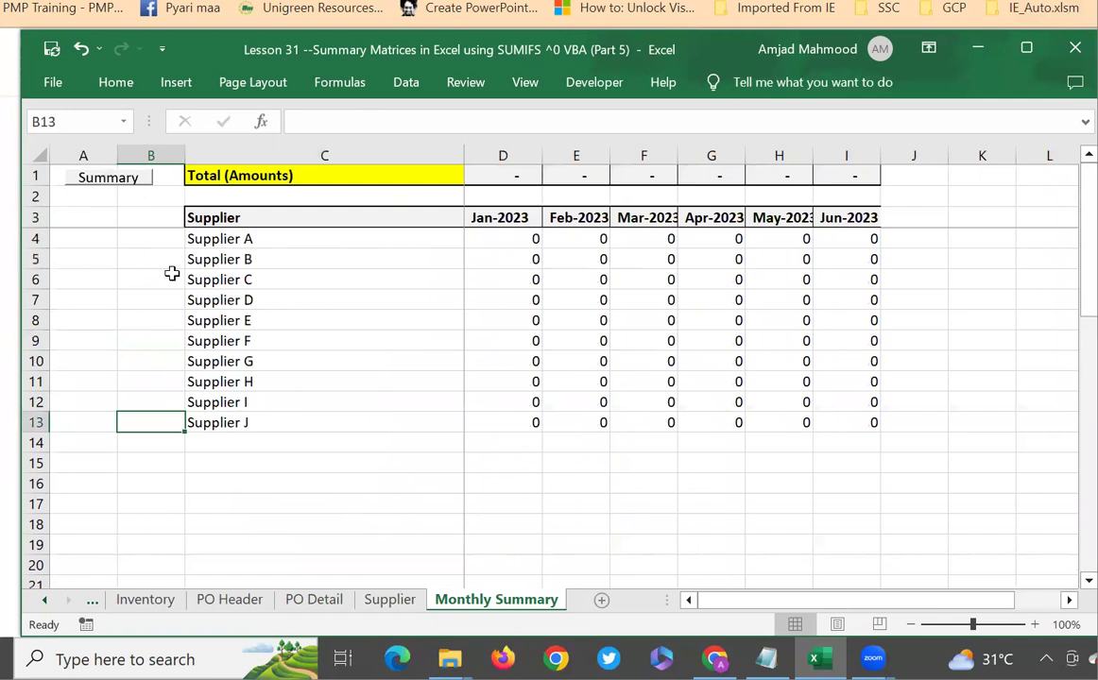
Step: Examine the supplier list and the SUMIFS formula in D4, and look for supplier information in the PO Detail, Supplier and PO Header sheets
click(244, 239)
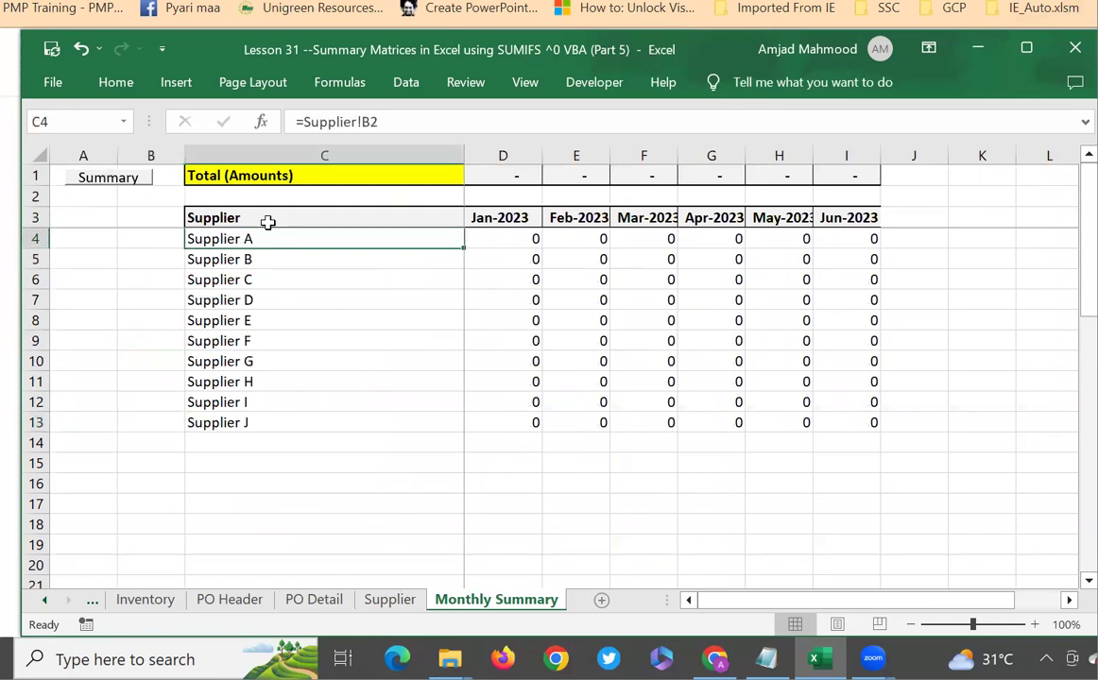
click(265, 218)
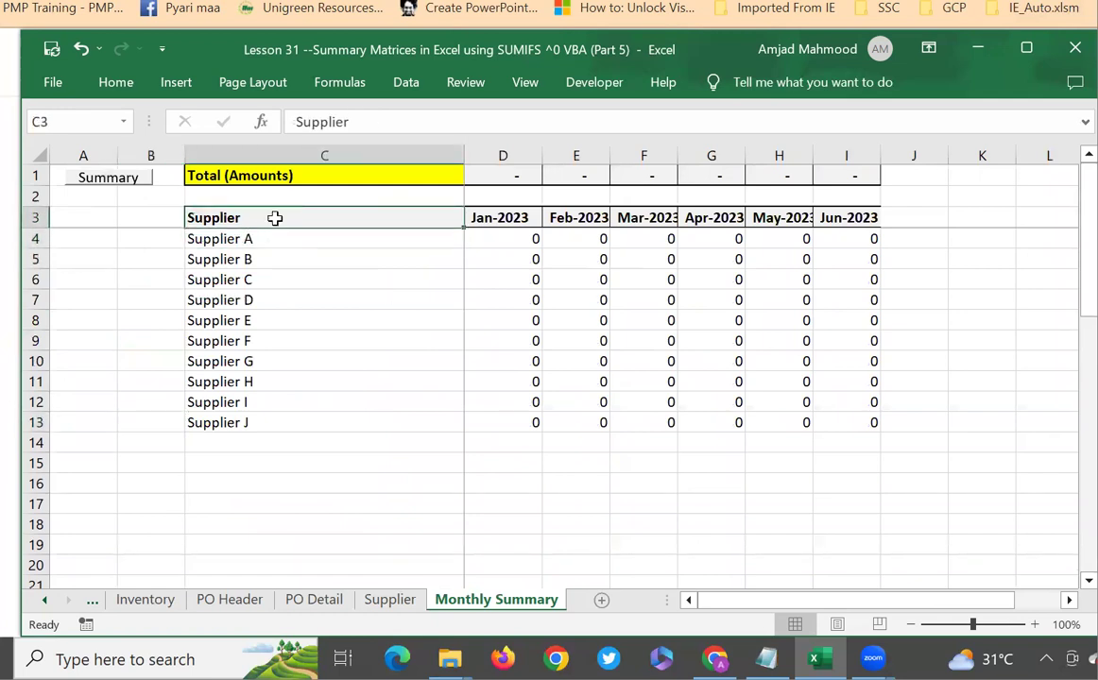
click(251, 419)
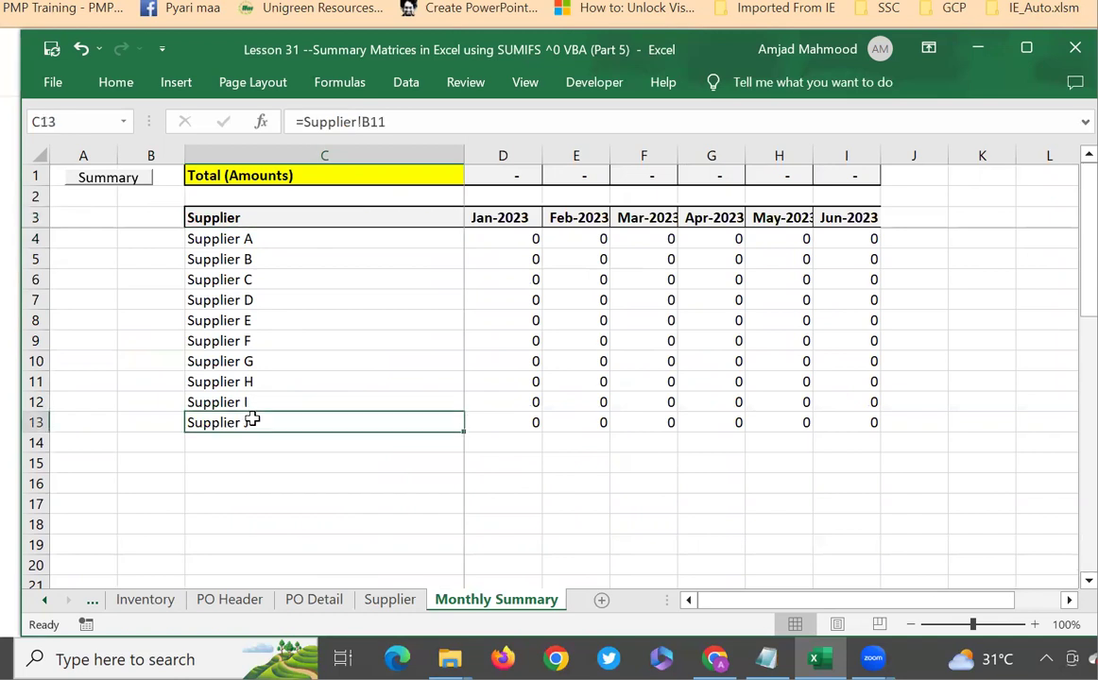
click(508, 240)
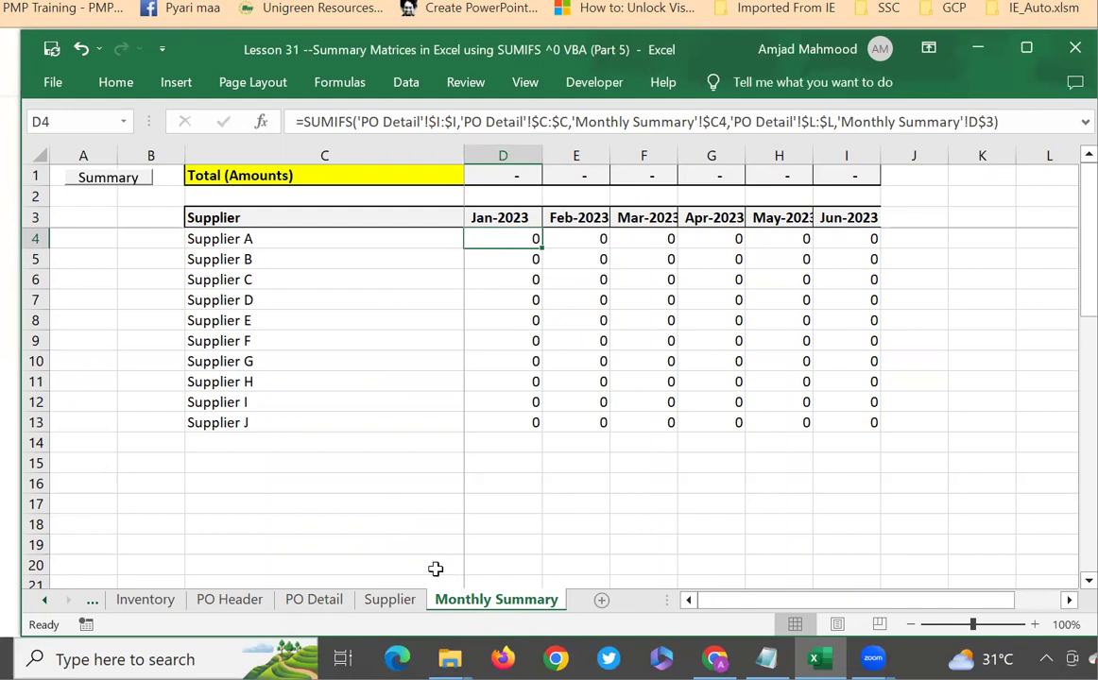
click(311, 608)
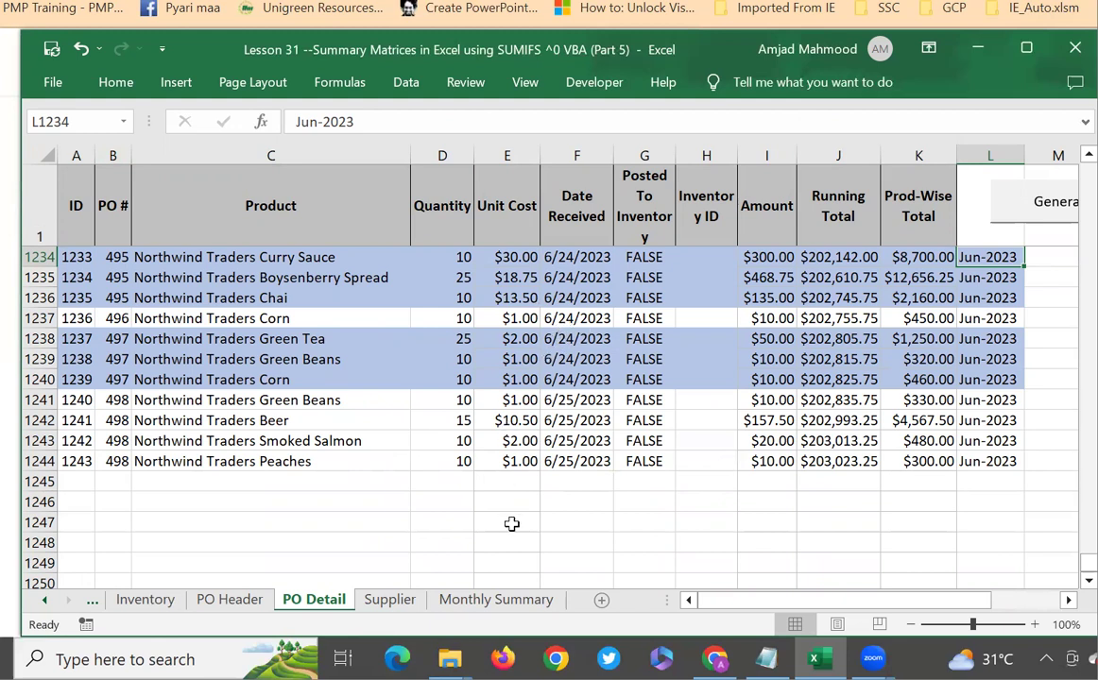
click(495, 600)
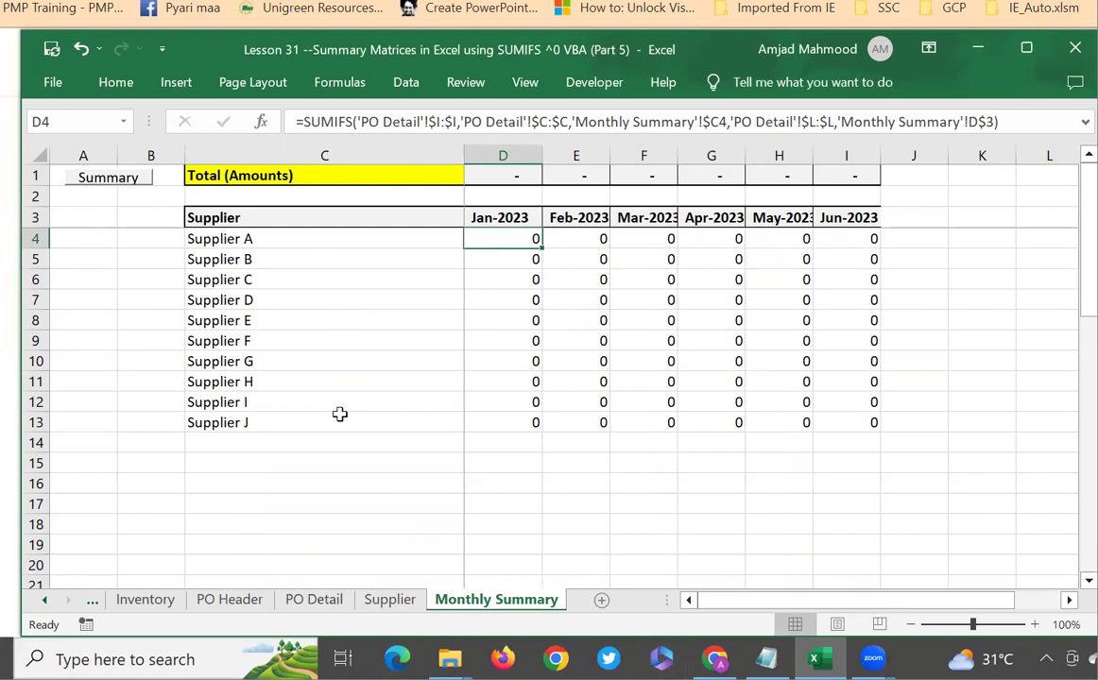
click(292, 610)
scroll(172, 257, up, 5)
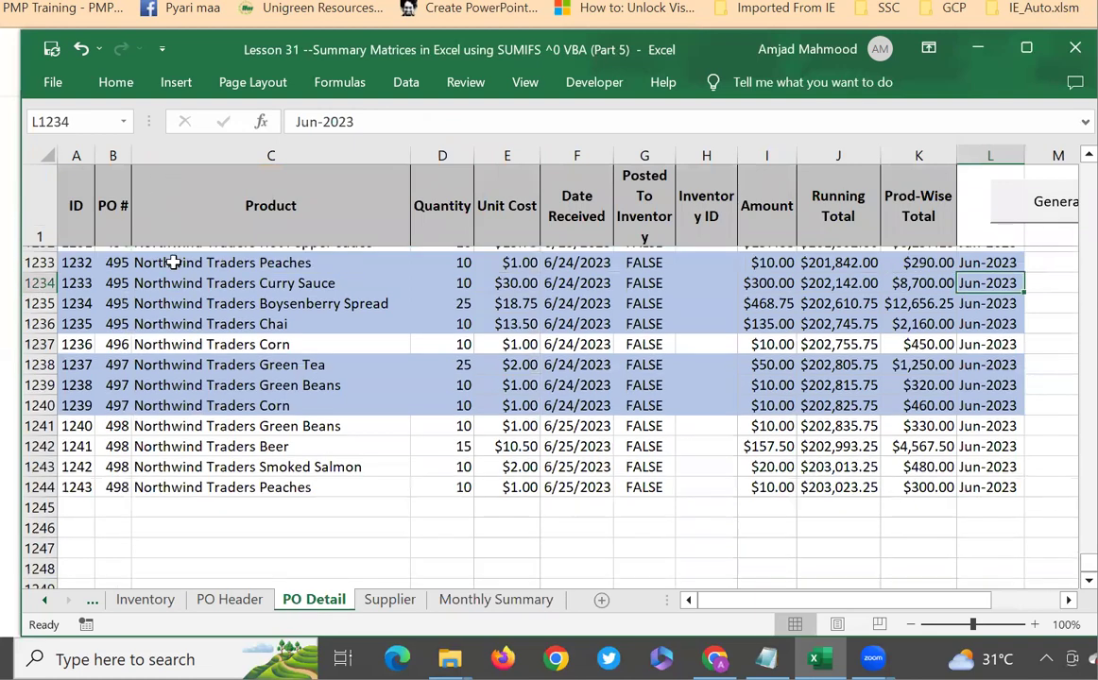
scroll(87, 268, up, 4)
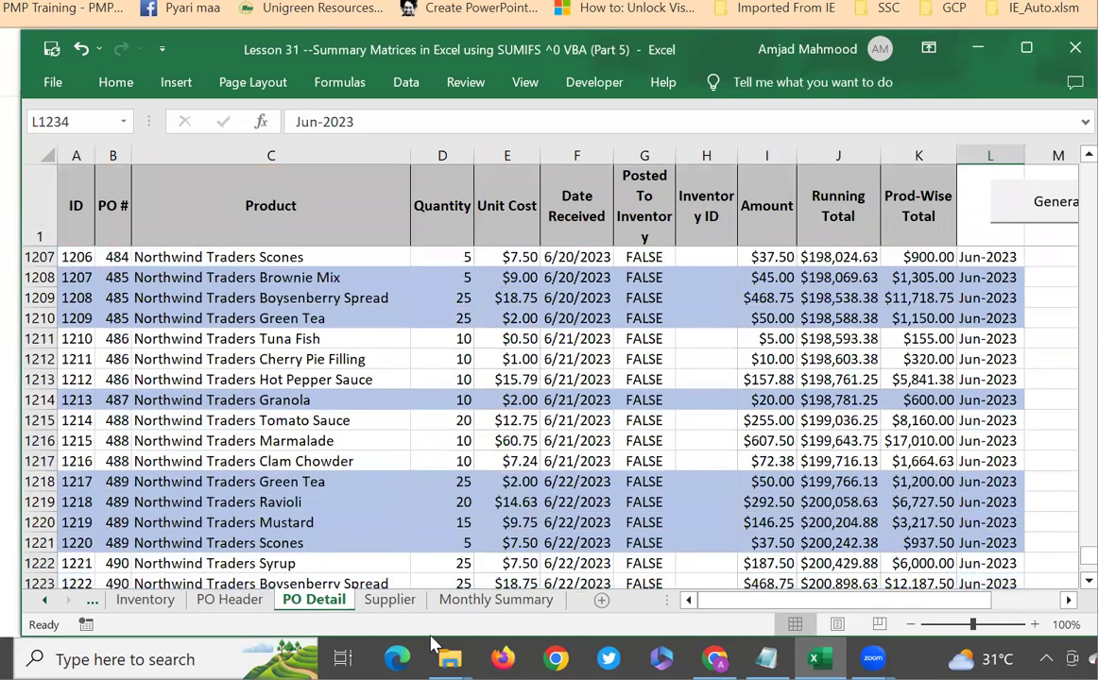
click(387, 601)
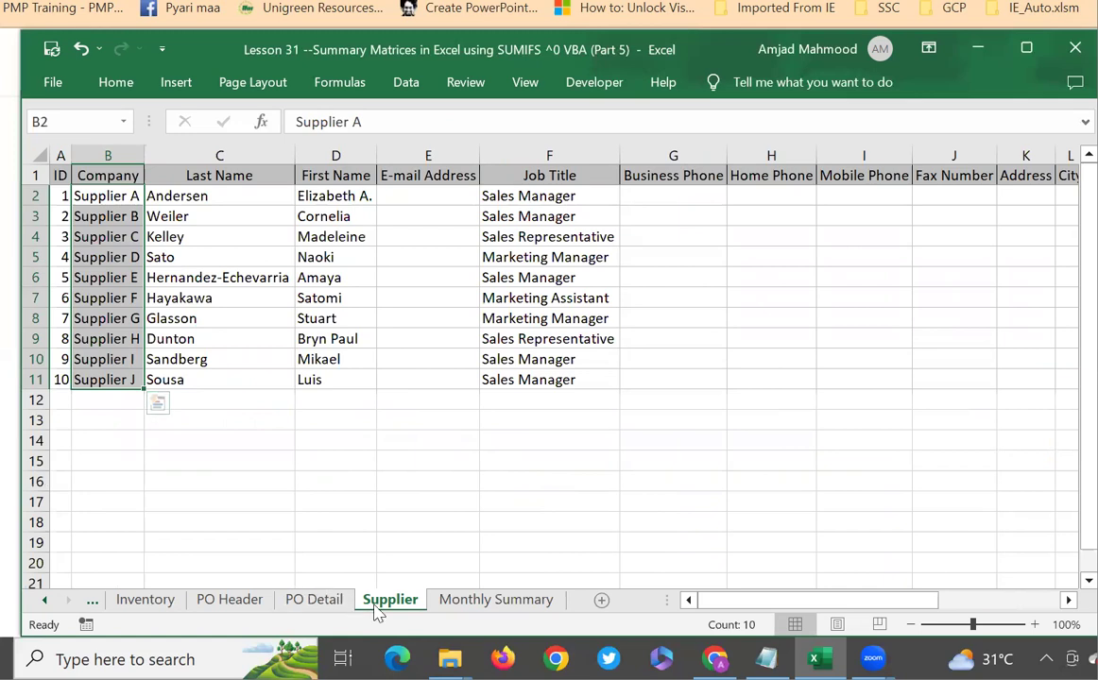
click(321, 602)
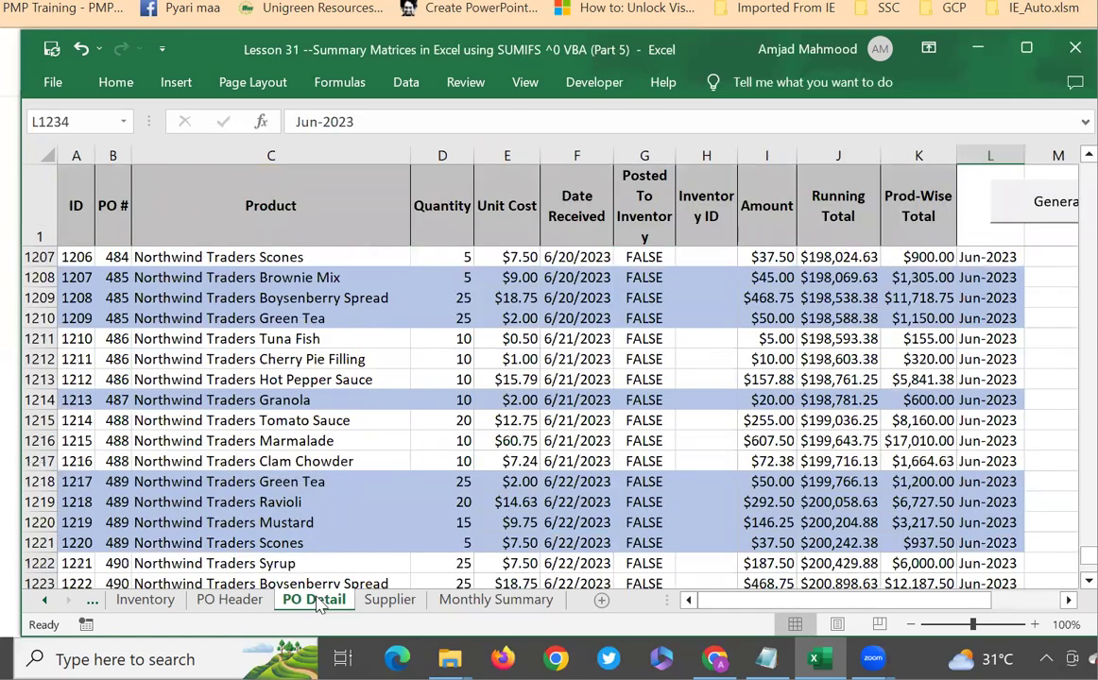
click(217, 603)
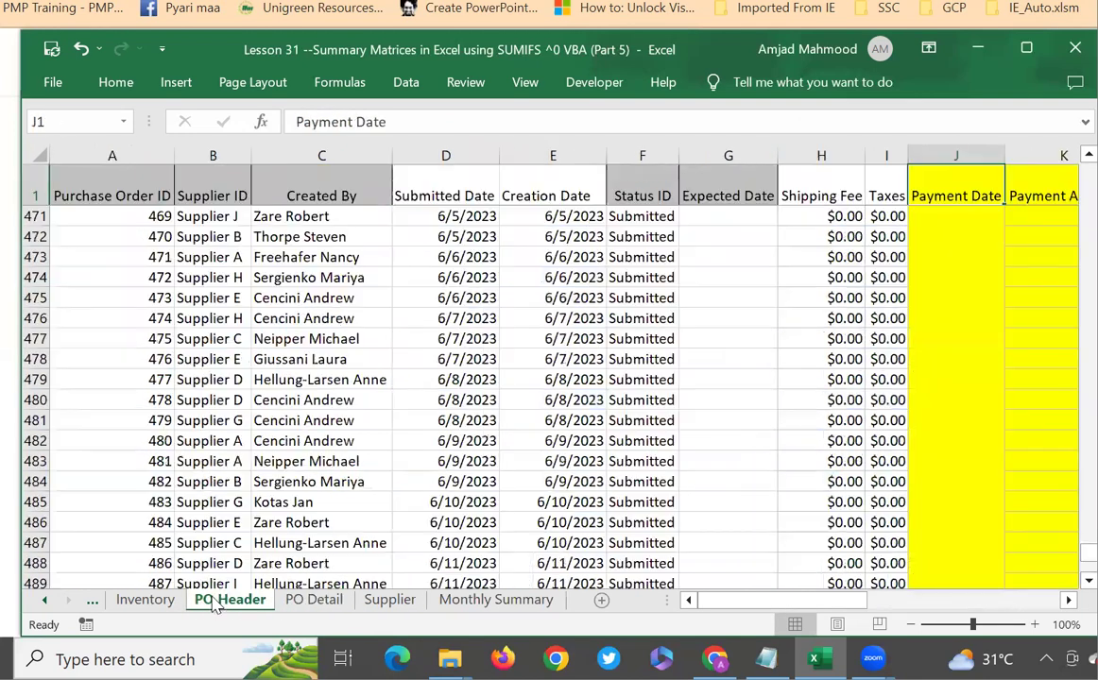
scroll(206, 311, up, 9)
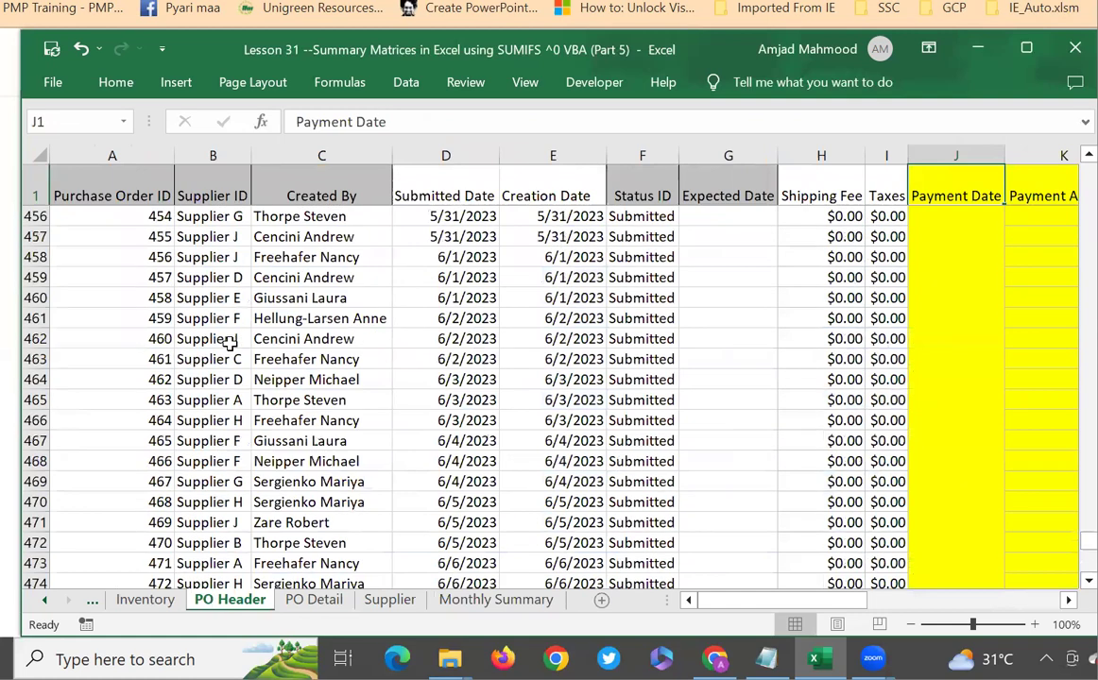
Step: Examine the purchase order, supplier and payment columns in PO Header against the month and amount data in PO Detail and Monthly Summary
click(144, 196)
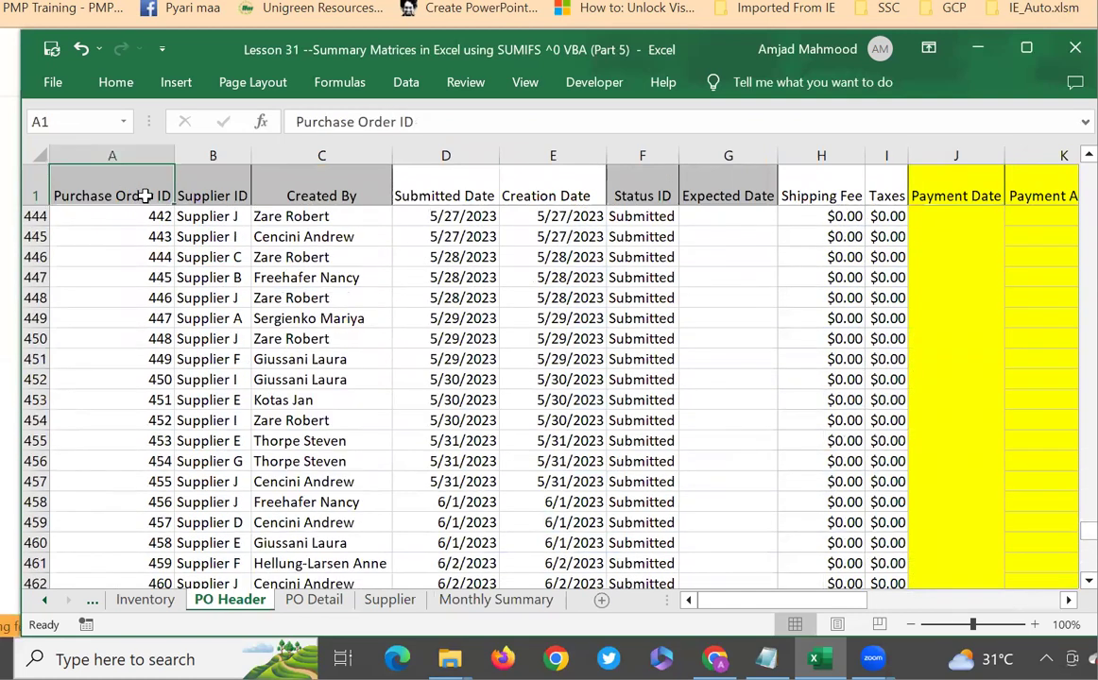
key(Down)
key(Down)
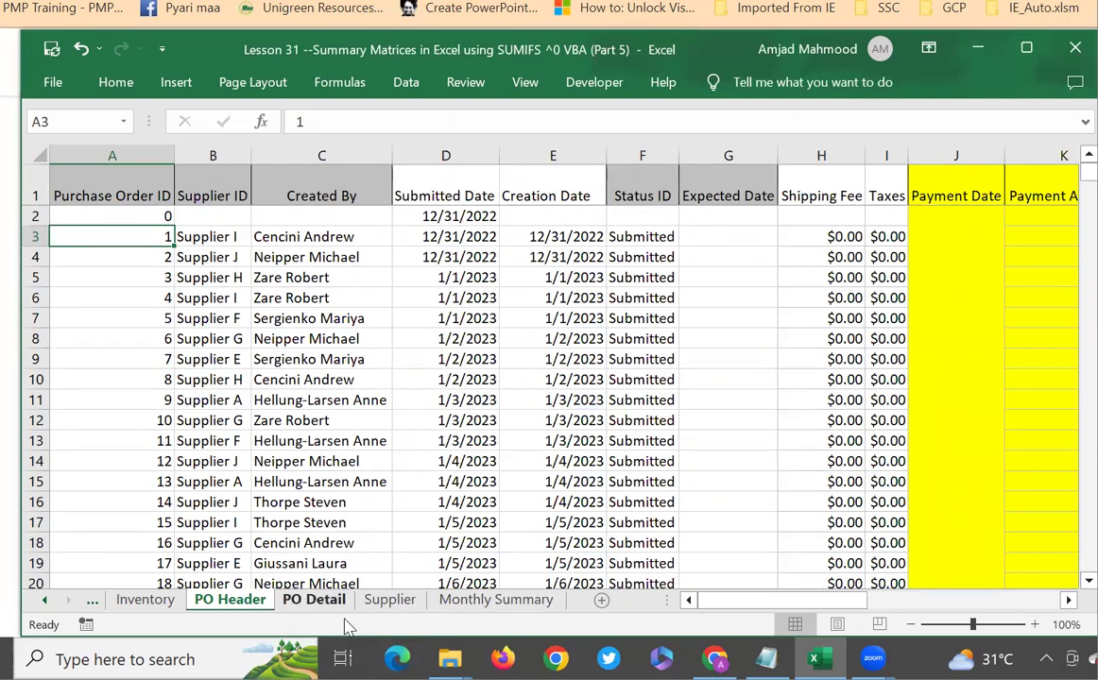
click(317, 601)
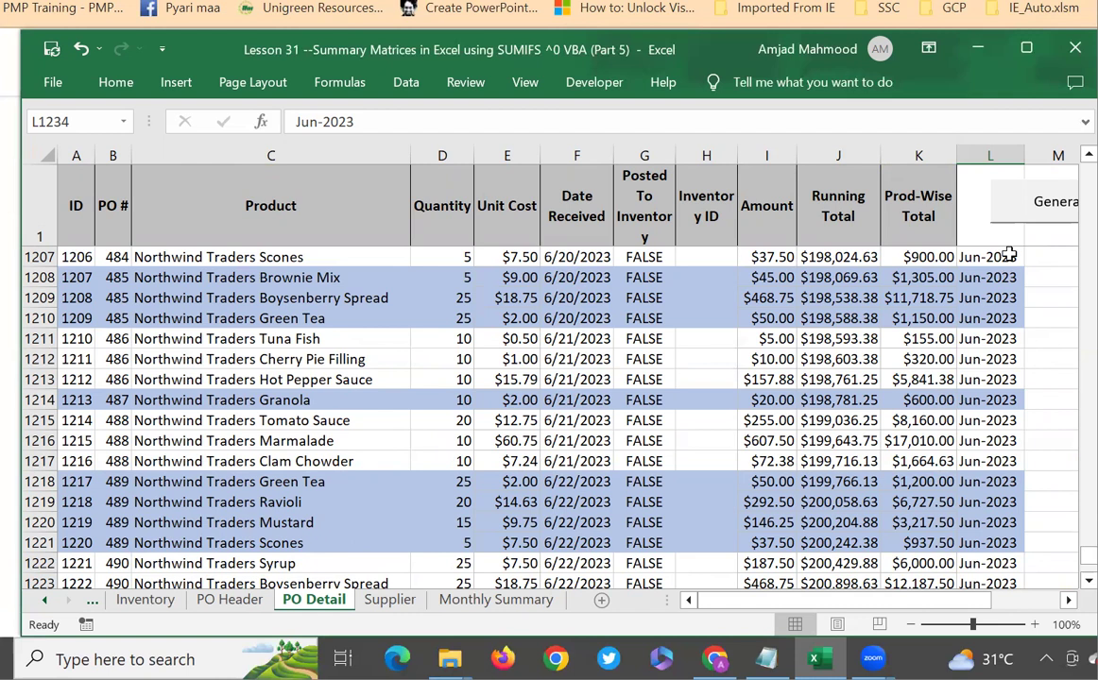
click(888, 278)
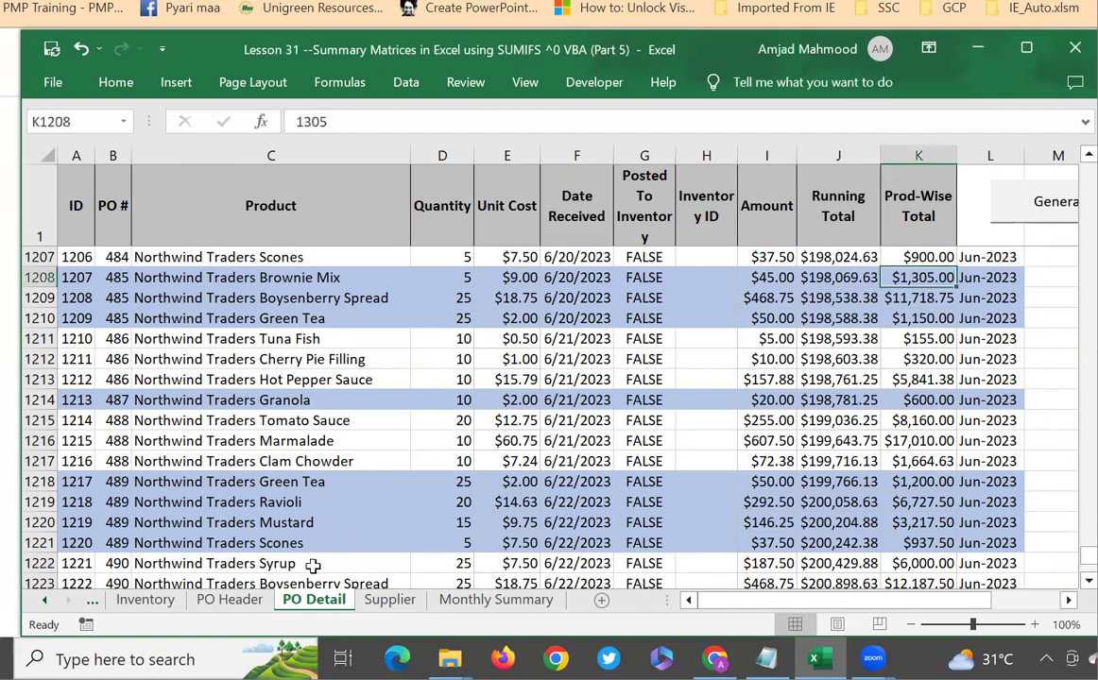
click(233, 604)
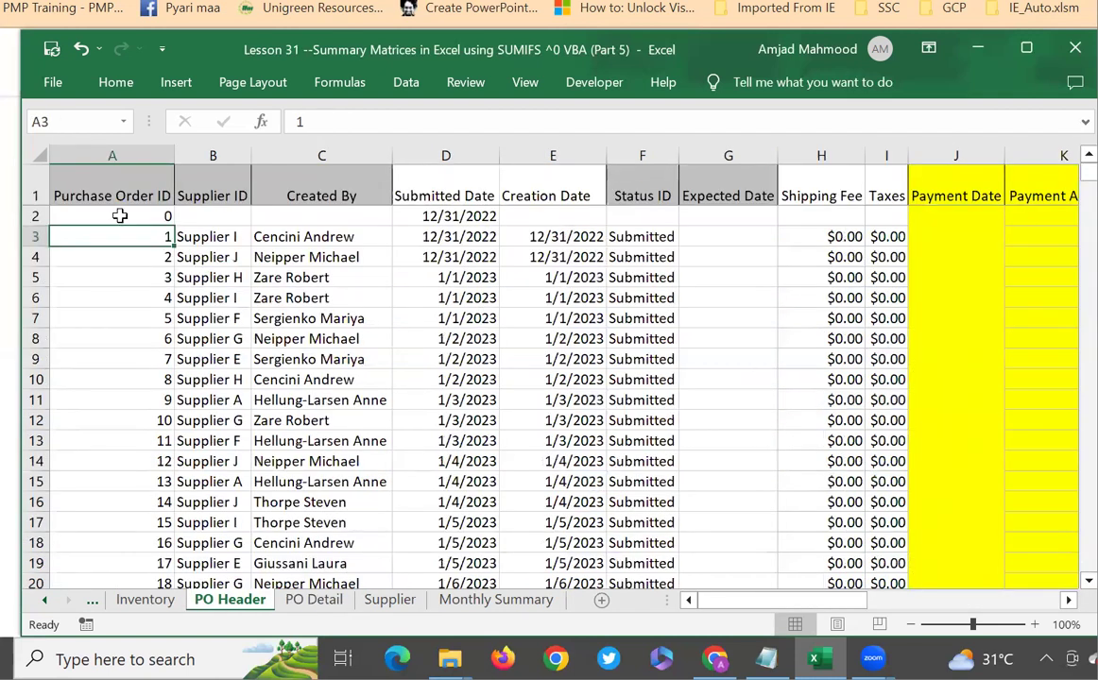
click(189, 237)
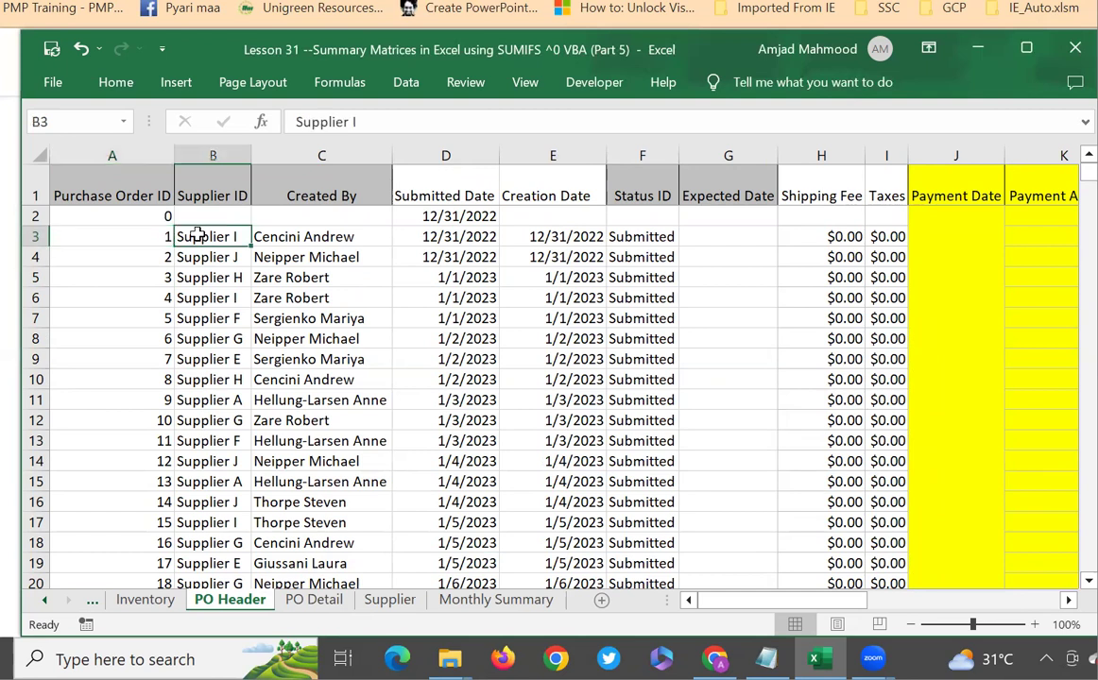
click(962, 239)
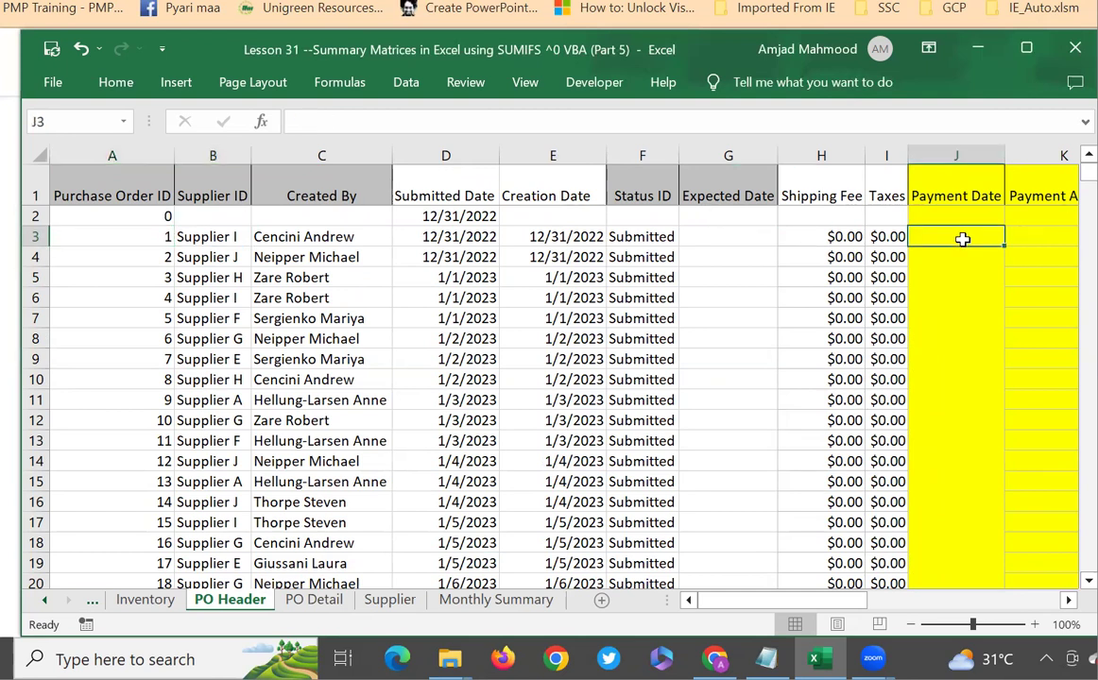
click(1039, 234)
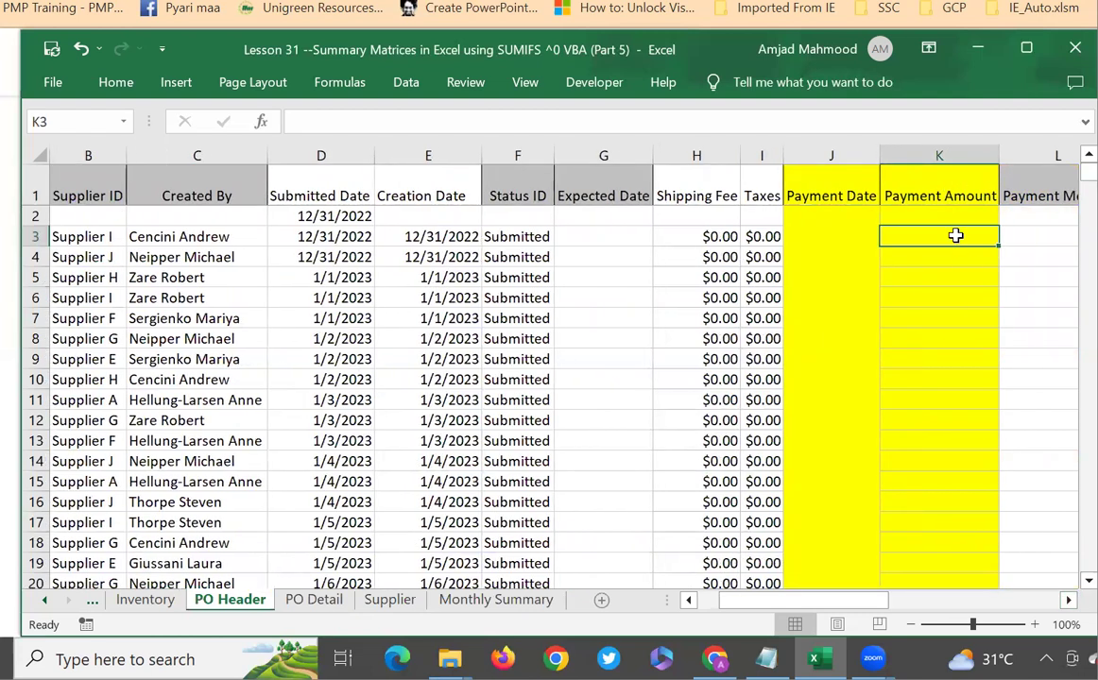
click(833, 229)
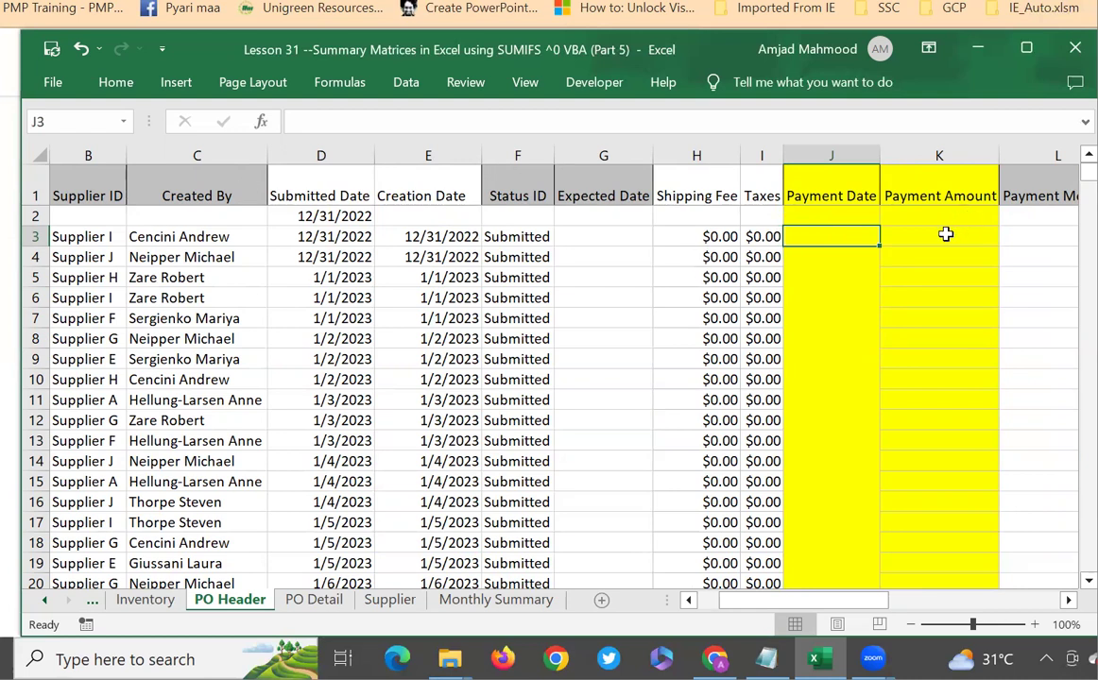
click(453, 610)
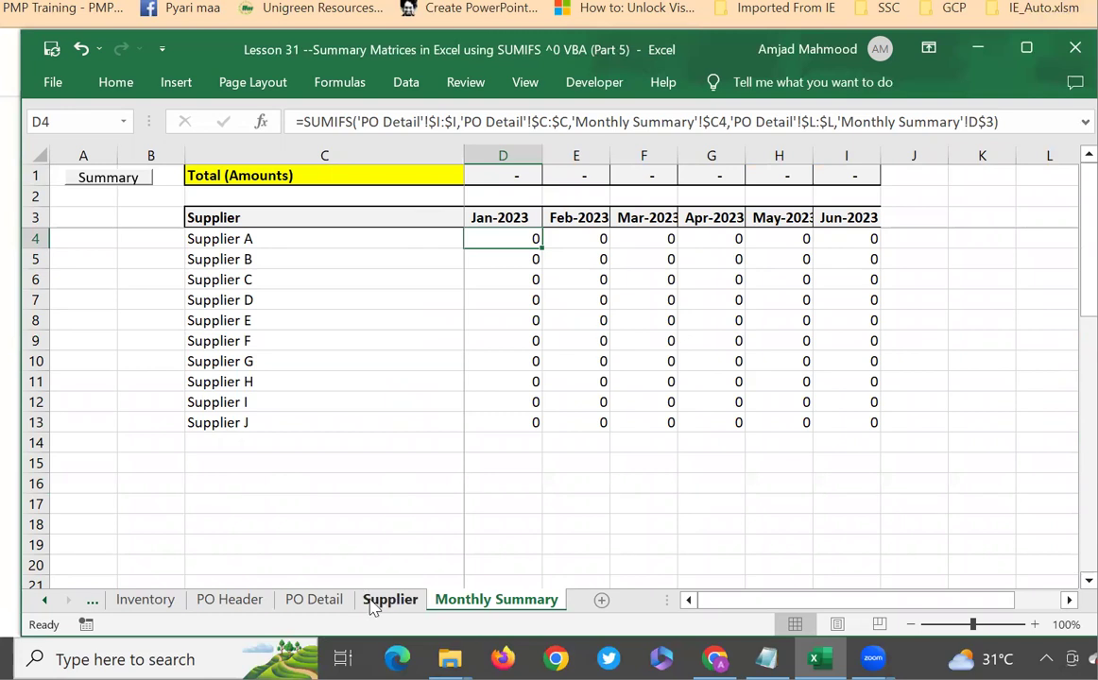
click(238, 601)
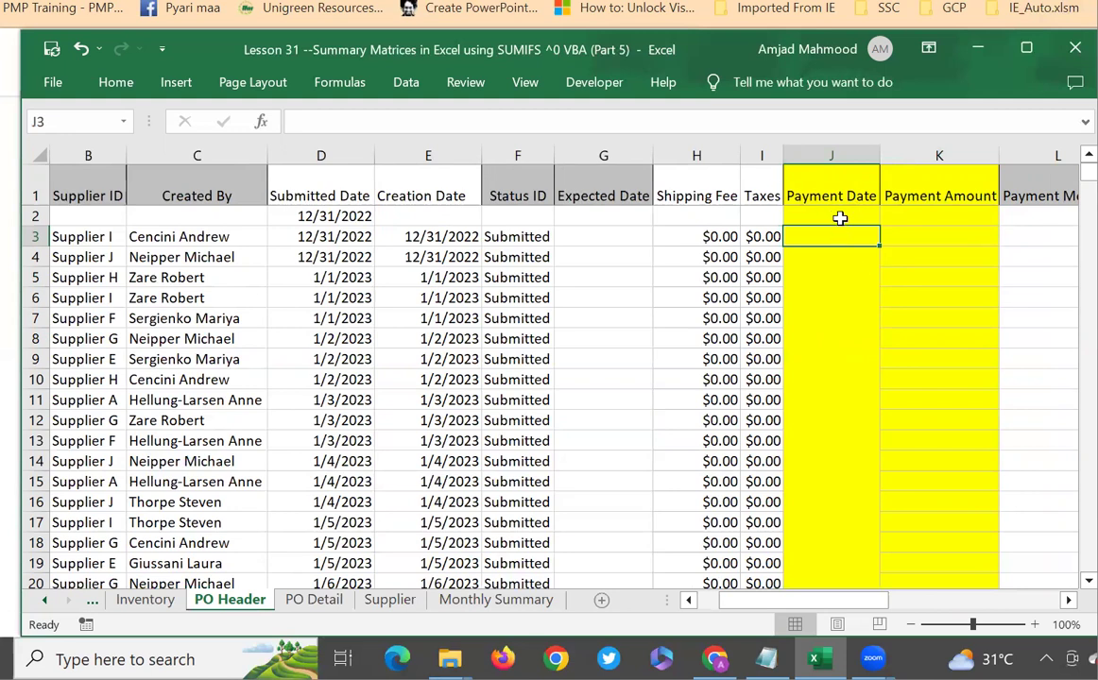
Step: Enter =VLOOKUP(A3,'PO Detail'!B:L,11,FALSE) in Payment Date cell J3 of the PO Header sheet
key(alt+Tab)
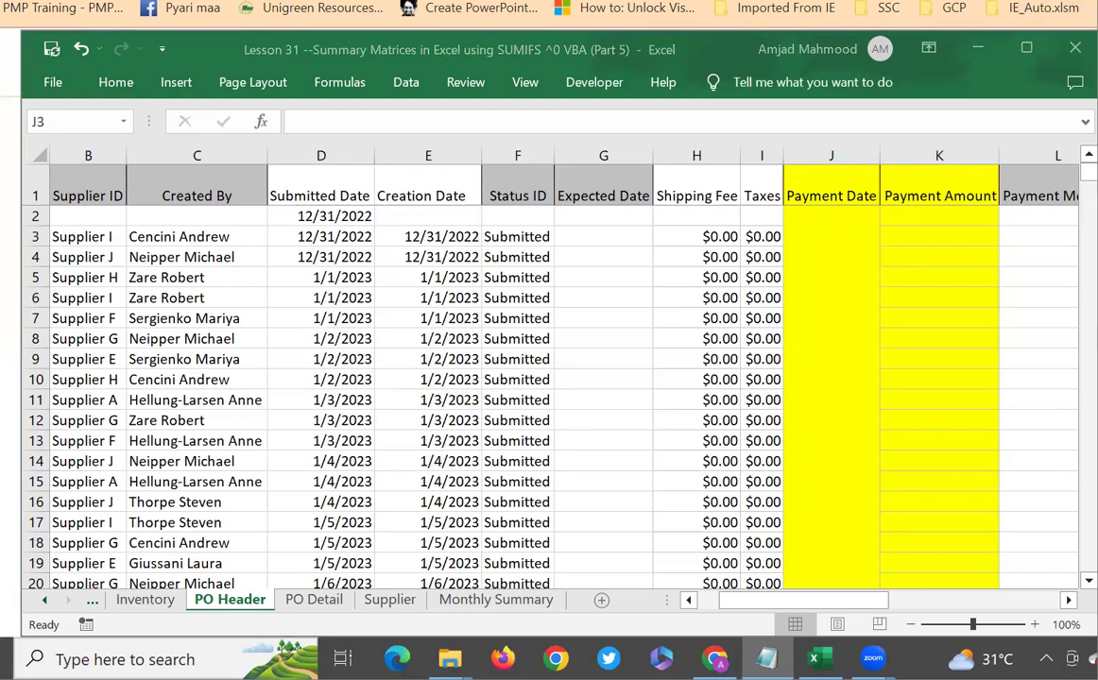
click(837, 241)
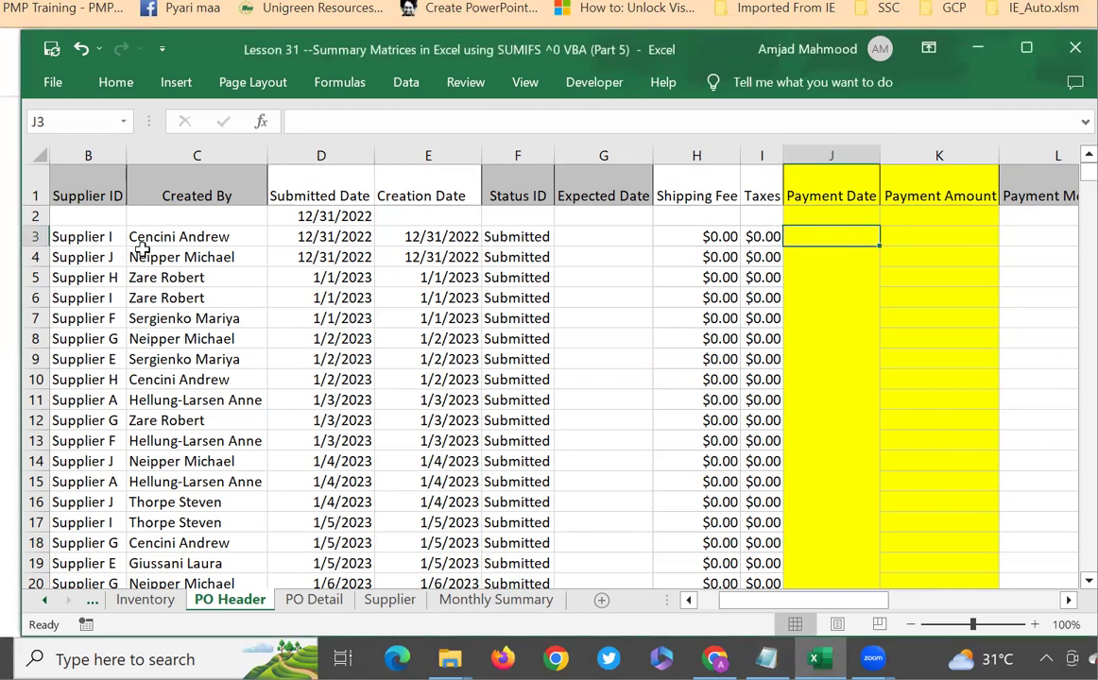
key(Left)
key(Left)
key(Left)
key(Left)
key(Left)
key(Left)
key(Left)
key(Left)
key(Left)
key(Right)
key(Right)
key(Right)
key(Right)
key(Right)
key(Right)
key(Right)
key(Right)
key(Right)
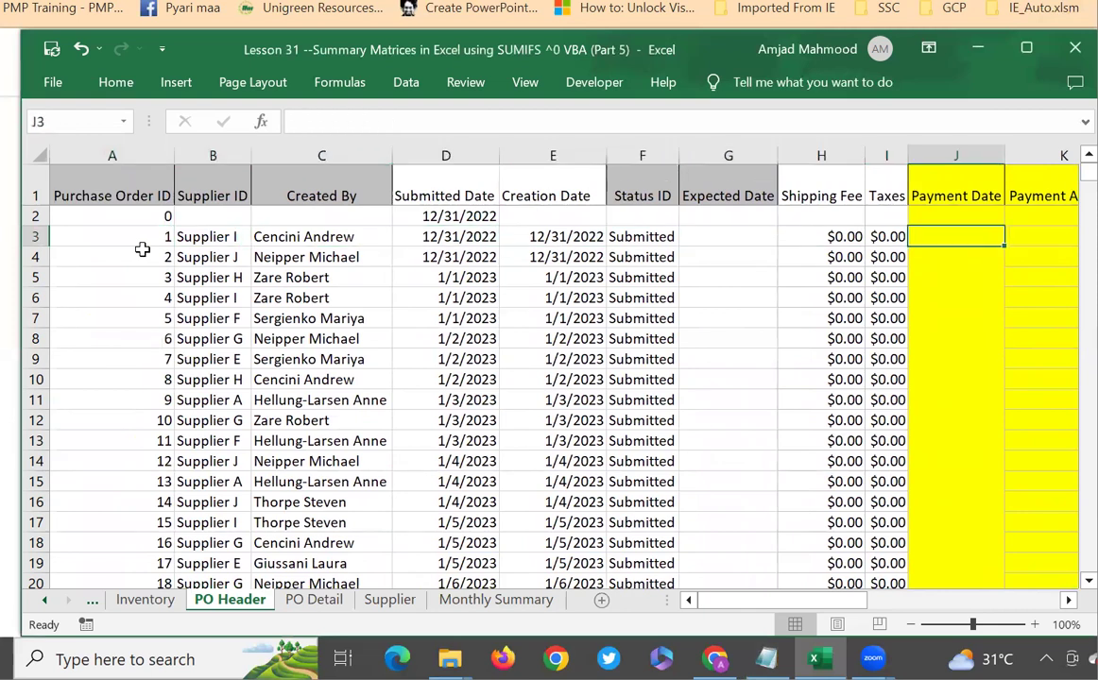
click(370, 121)
text(=VLOOKUP(A3,'PO Detail'!B:L,11,FALSE))
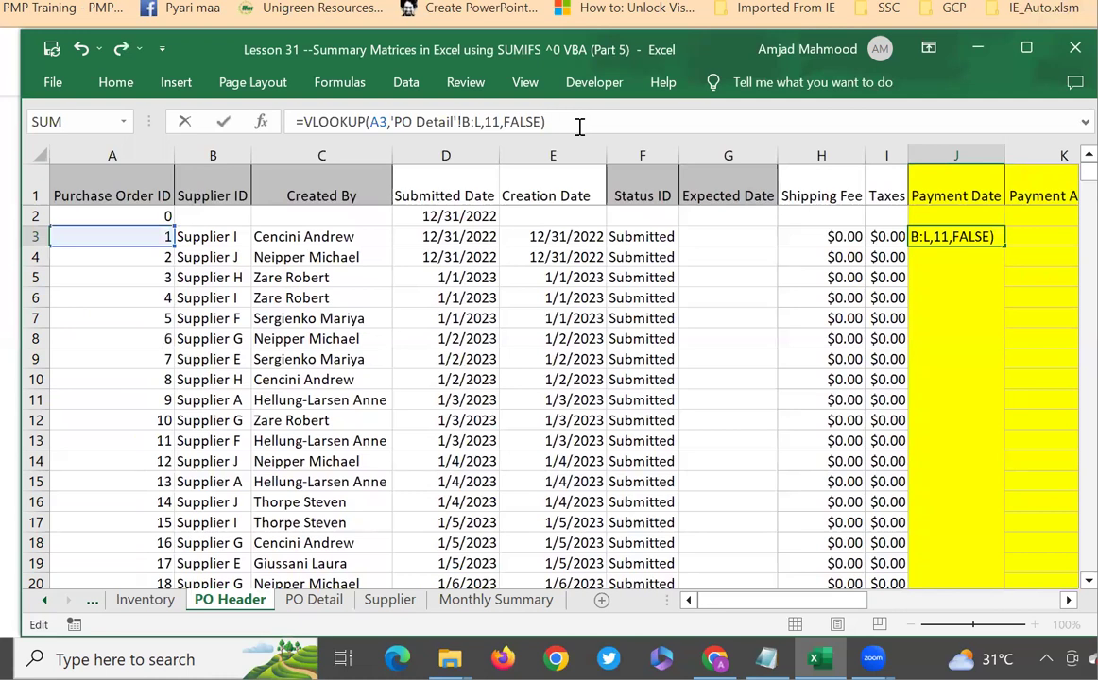
key(Return)
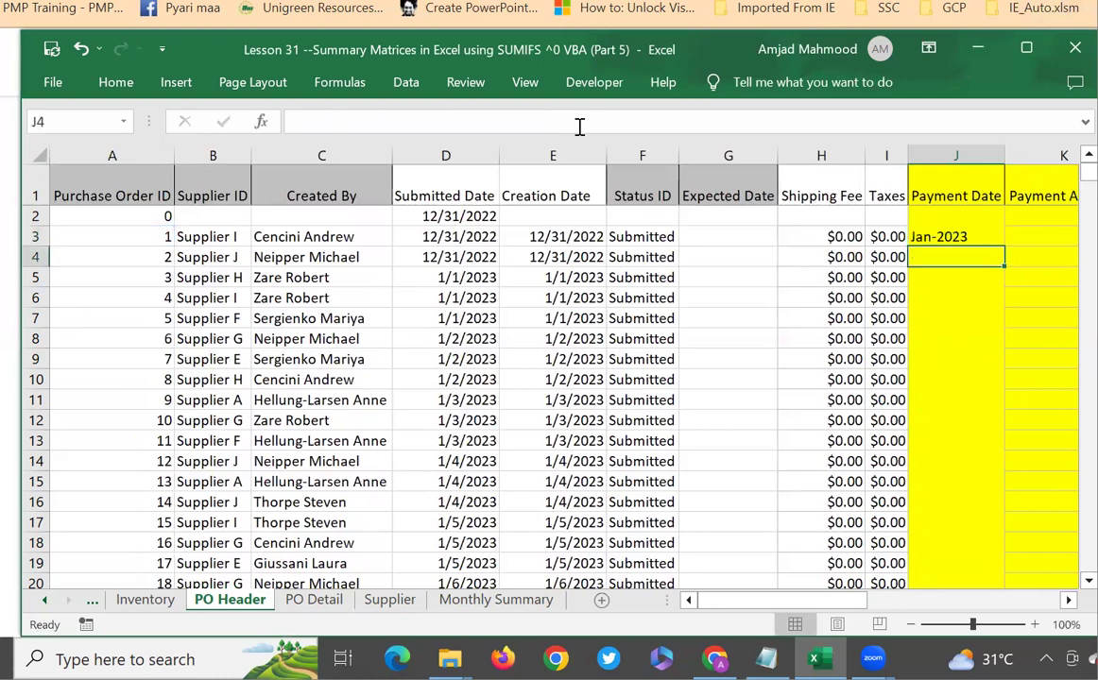
Step: Enter =SUMIF('PO Detail'!B:B,'PO Header'!A3,'PO Detail'!I:I) in Payment Amount cell K3 of the PO Header sheet
click(964, 238)
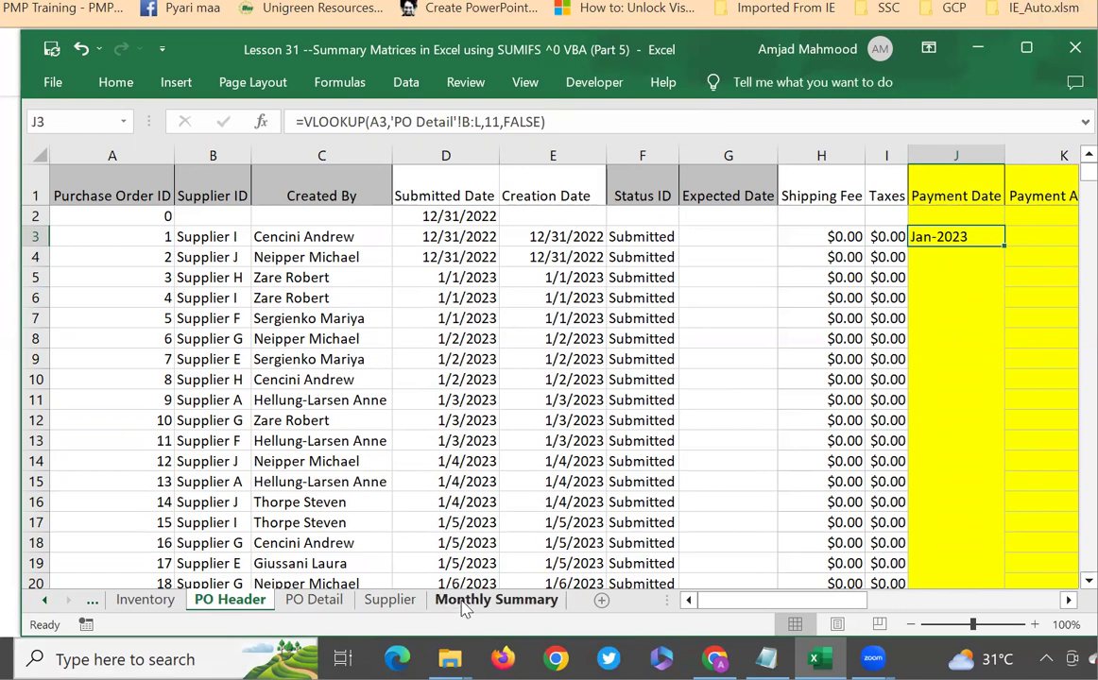
click(1042, 241)
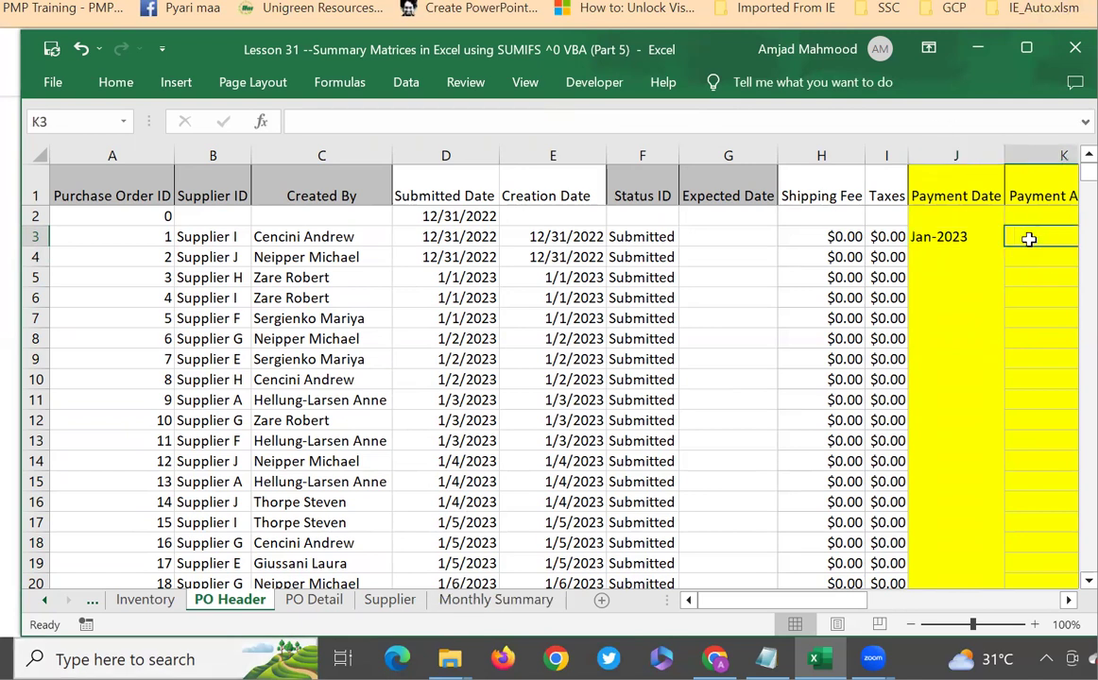
click(496, 601)
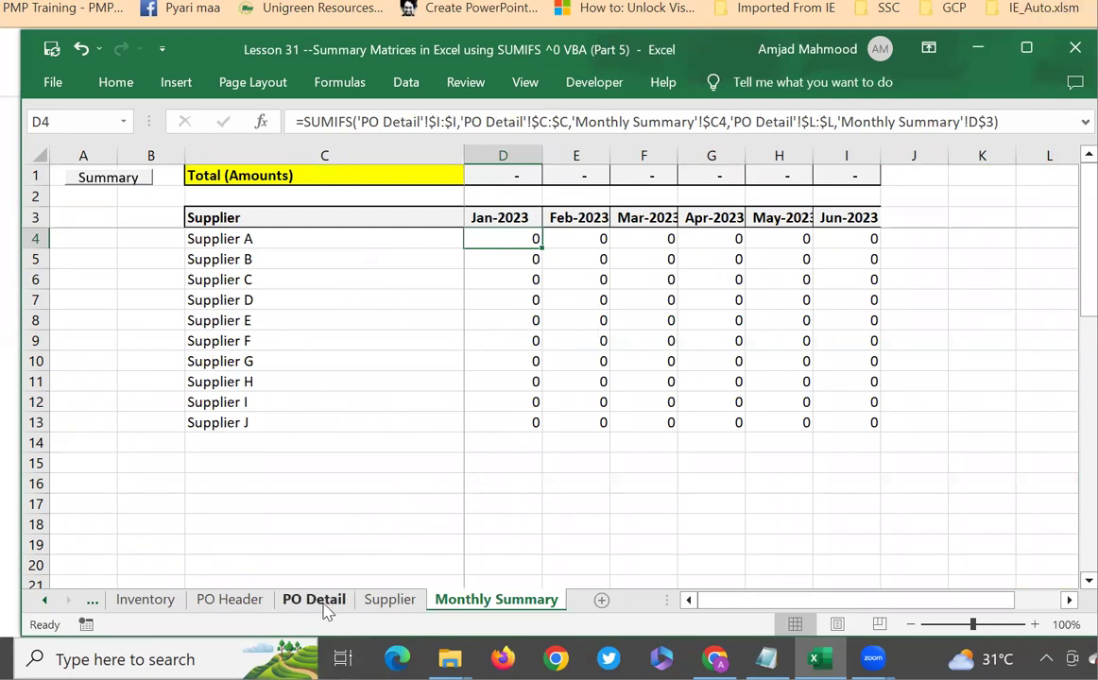
click(230, 600)
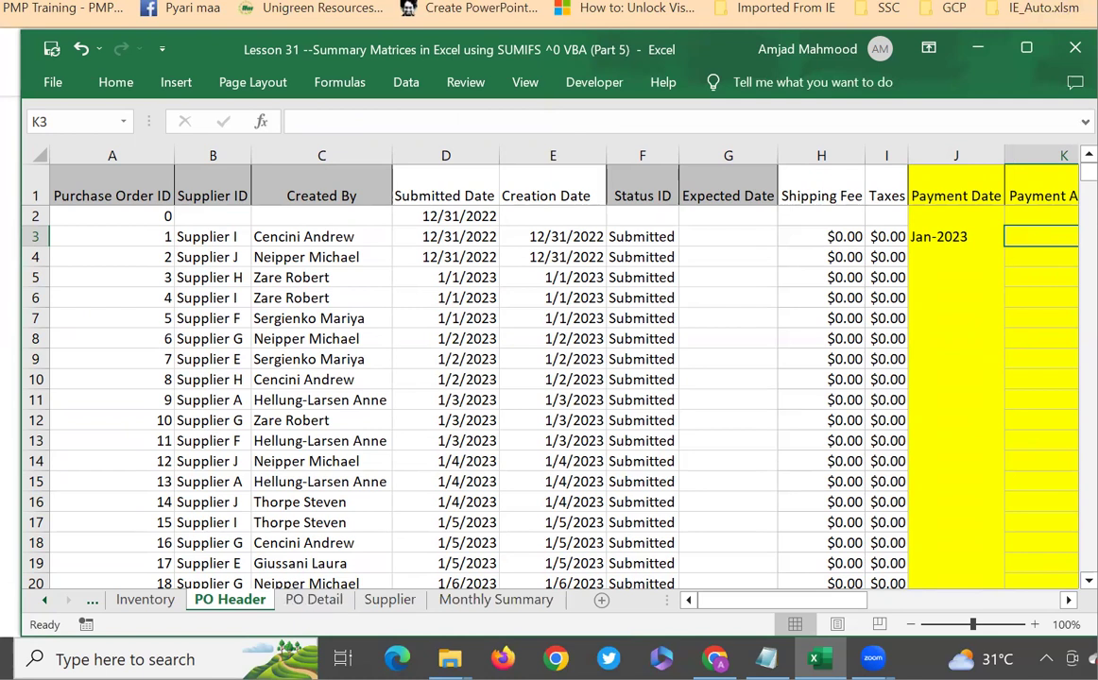
key(alt+Tab)
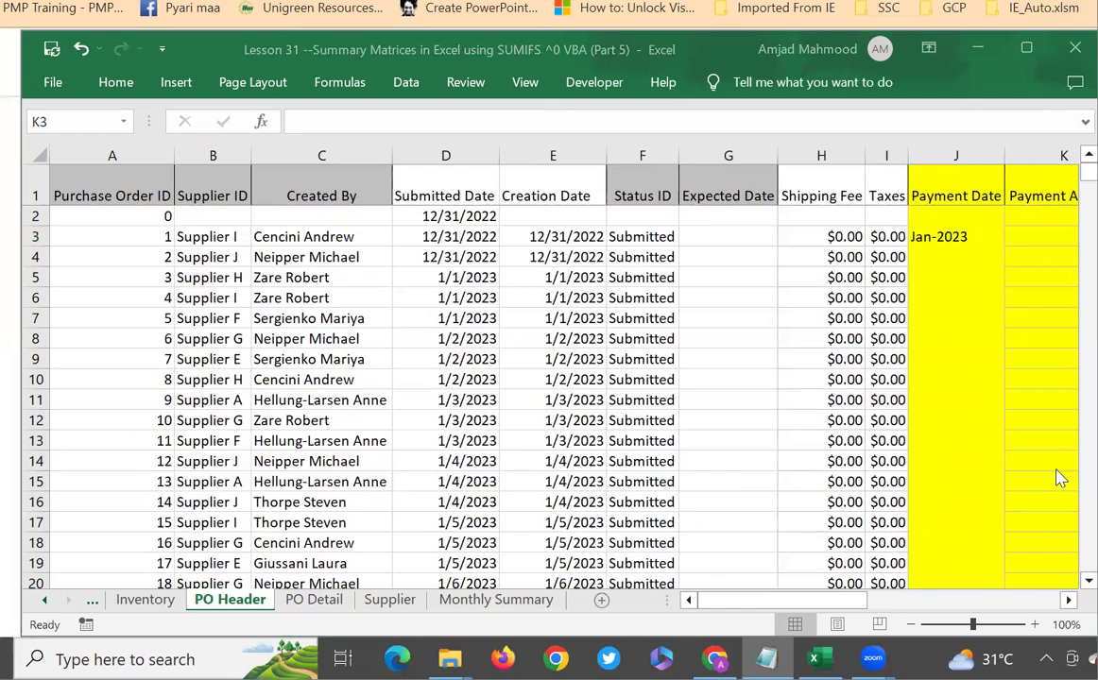
click(1036, 234)
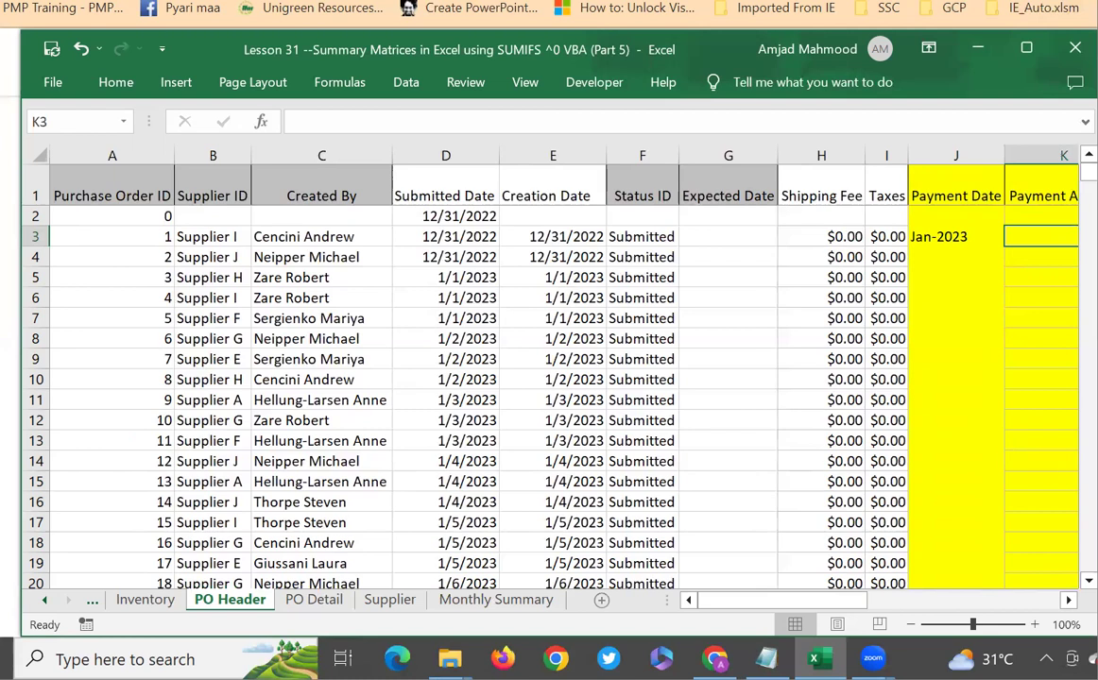
scroll(701, 282, right, 2)
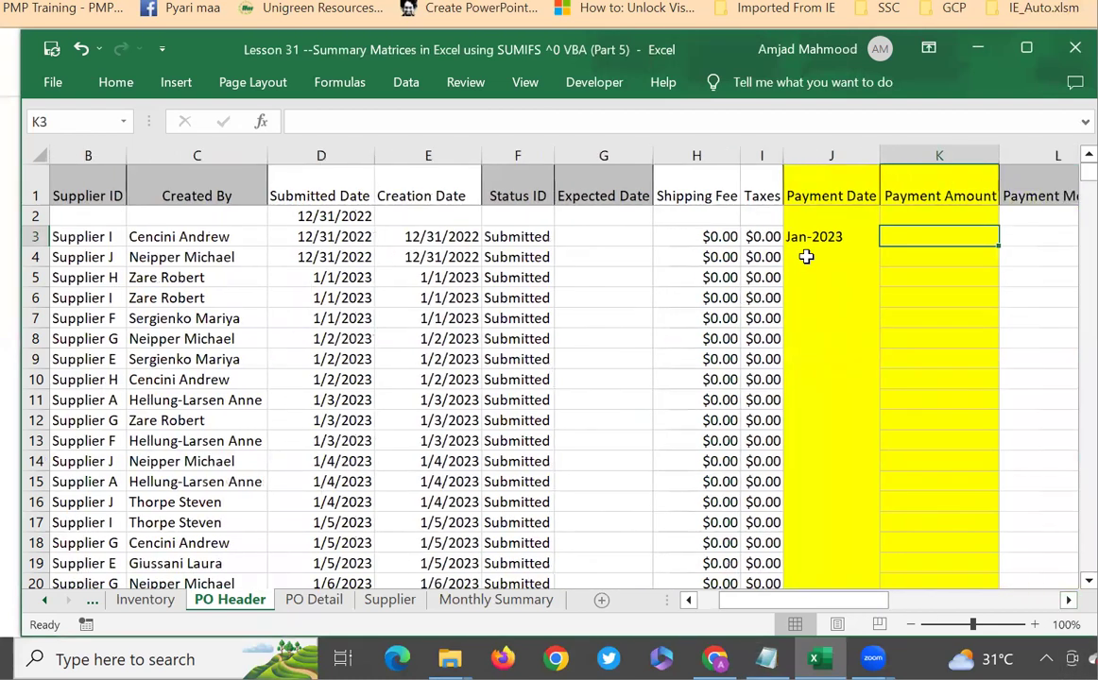
click(324, 117)
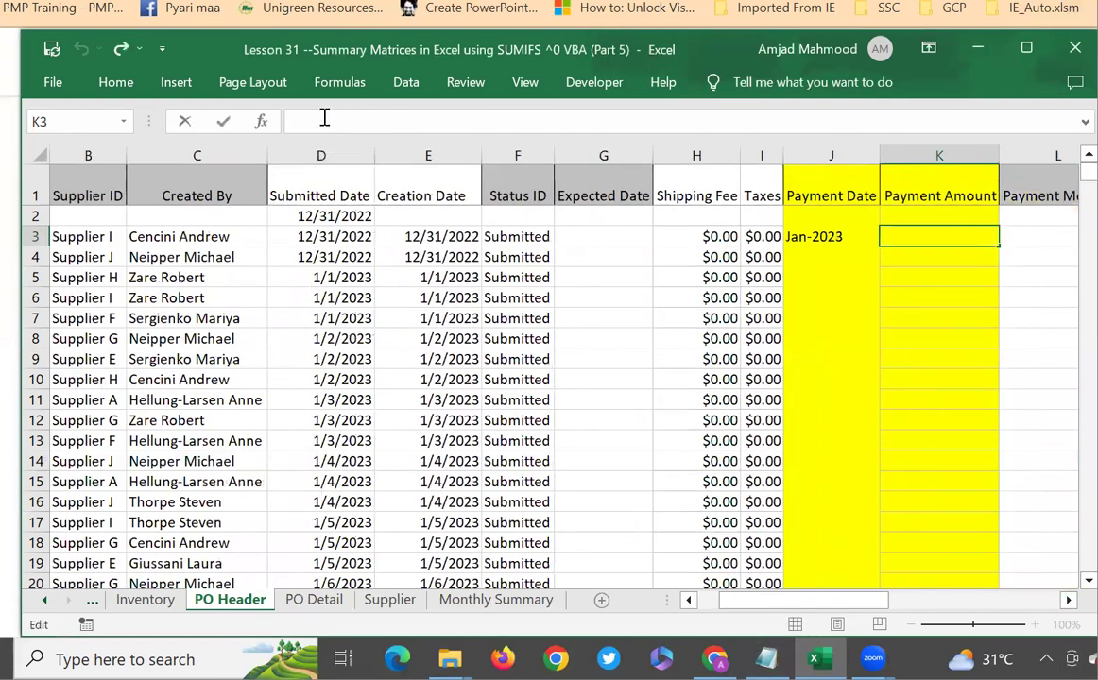
text(=SUMIF('PO Detail'!B:B,'PO Header'!A3,'PO Detail'!I:I))
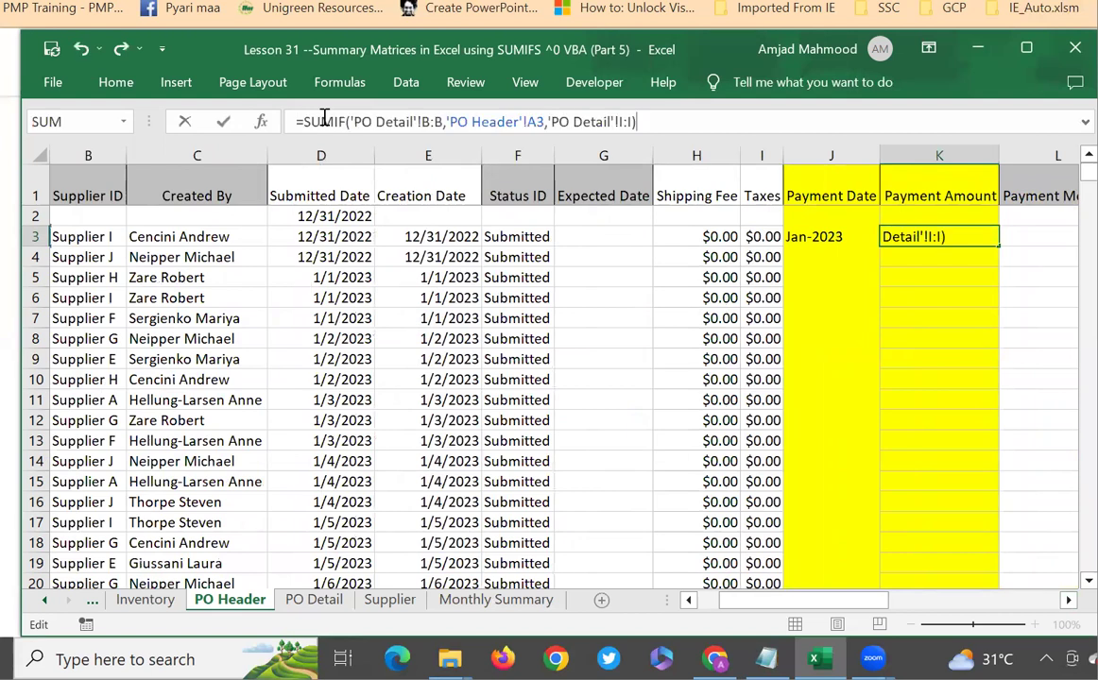
drag(347, 119, 299, 120)
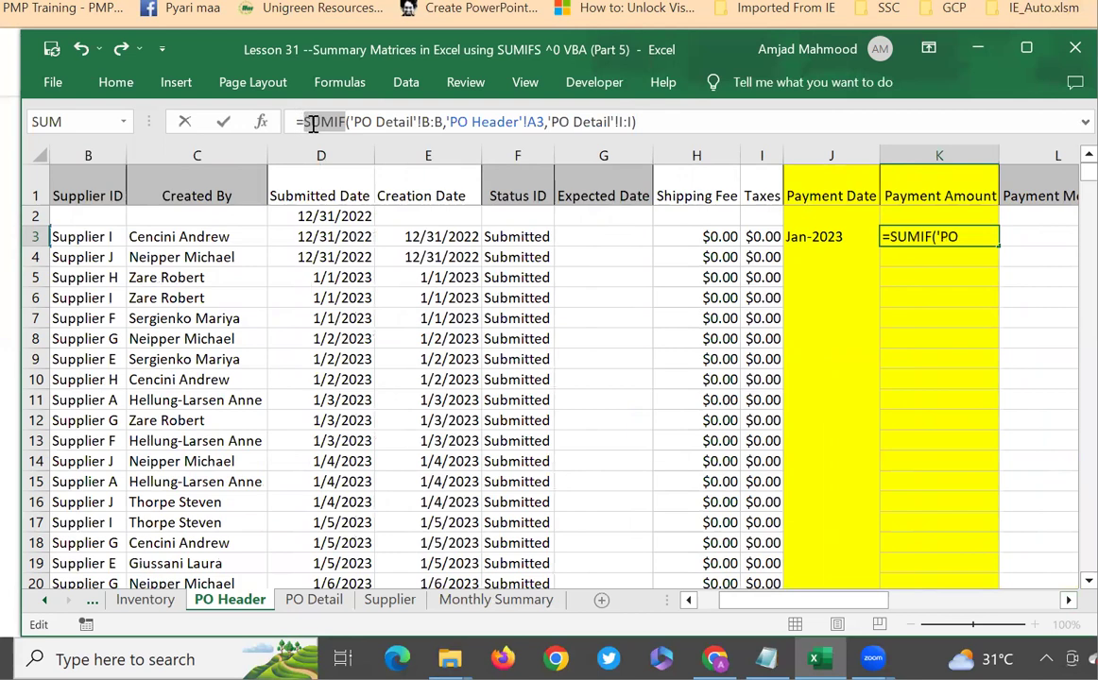
click(346, 119)
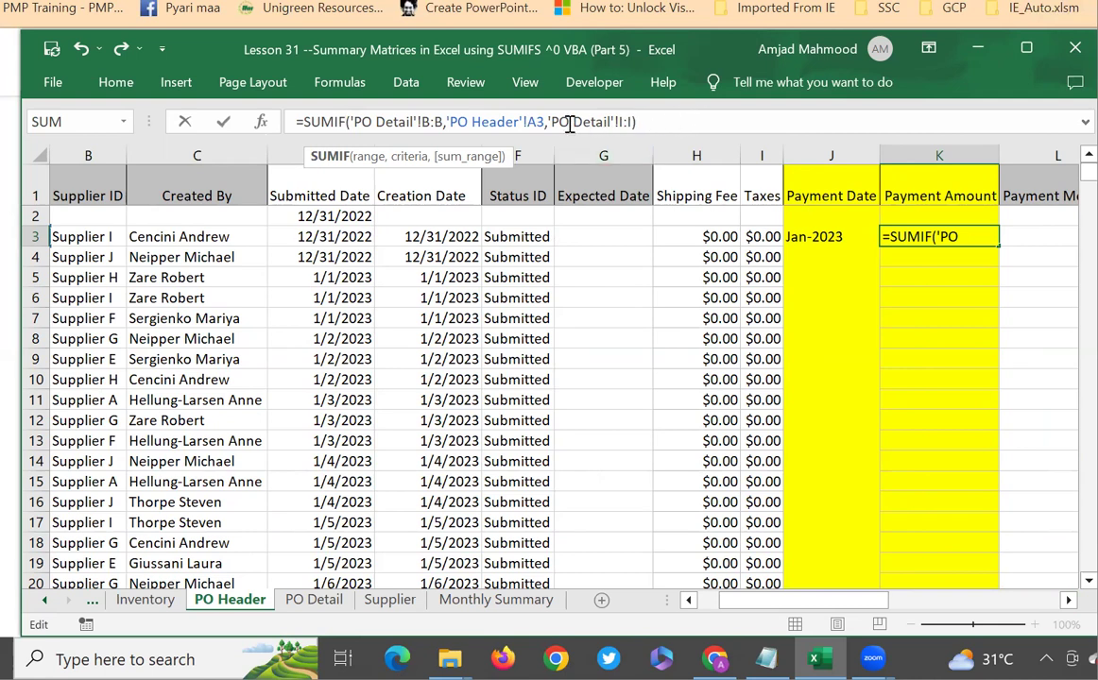
click(651, 120)
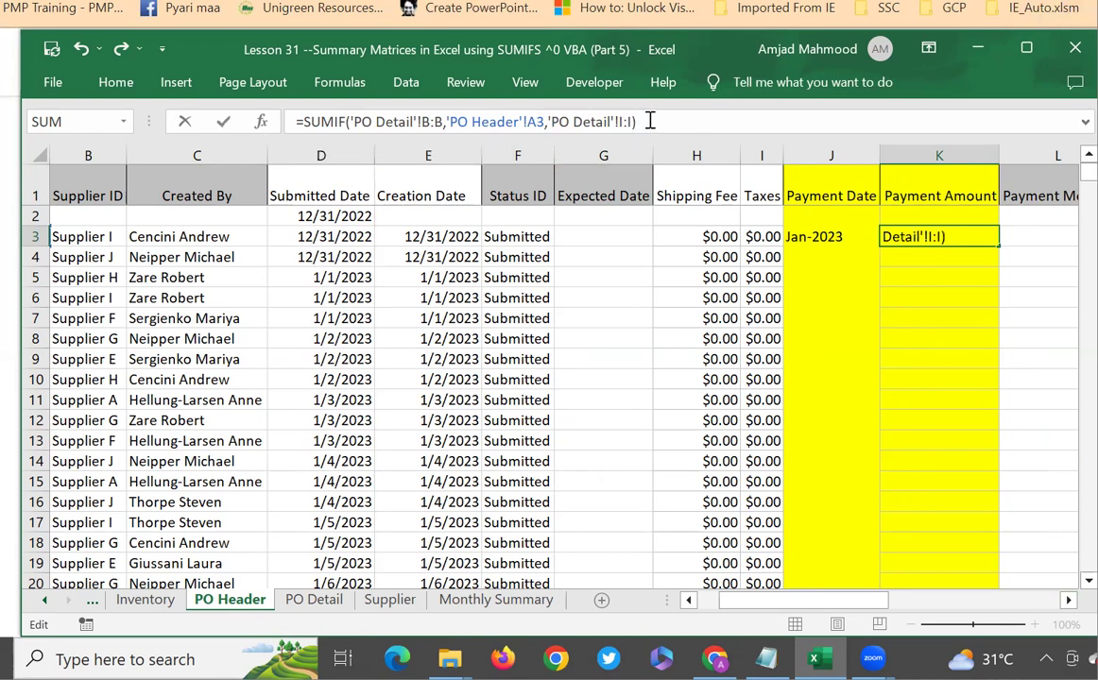
key(Return)
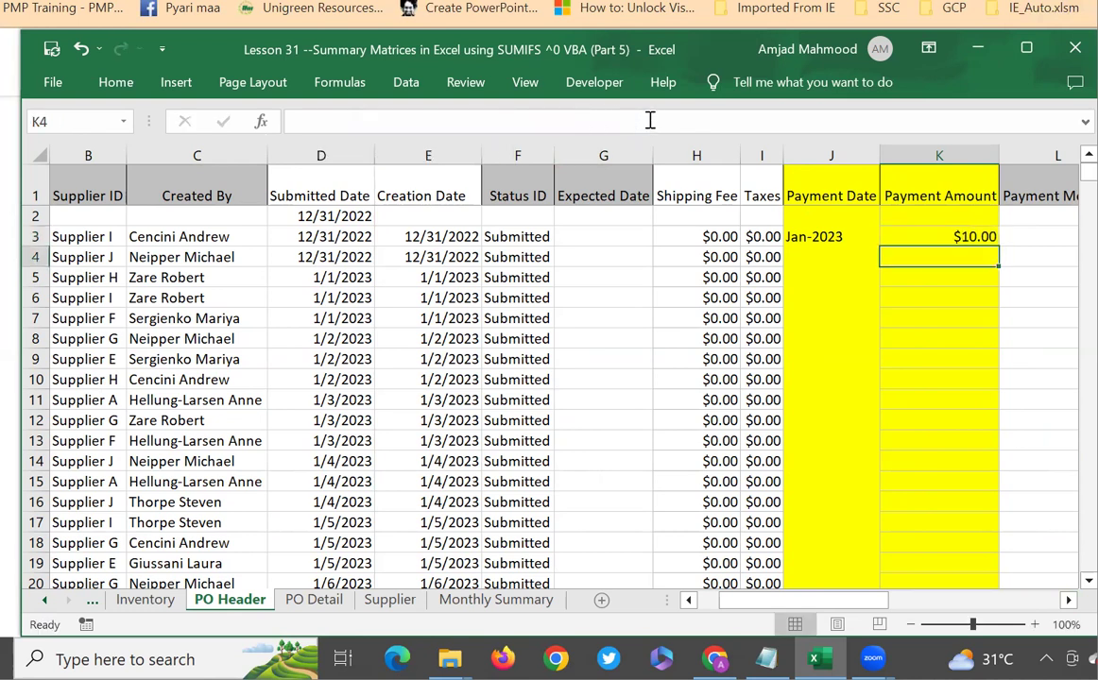
Step: Fill the Payment Date and Payment Amount formulas in J3:K3 down through all purchase order rows
click(955, 235)
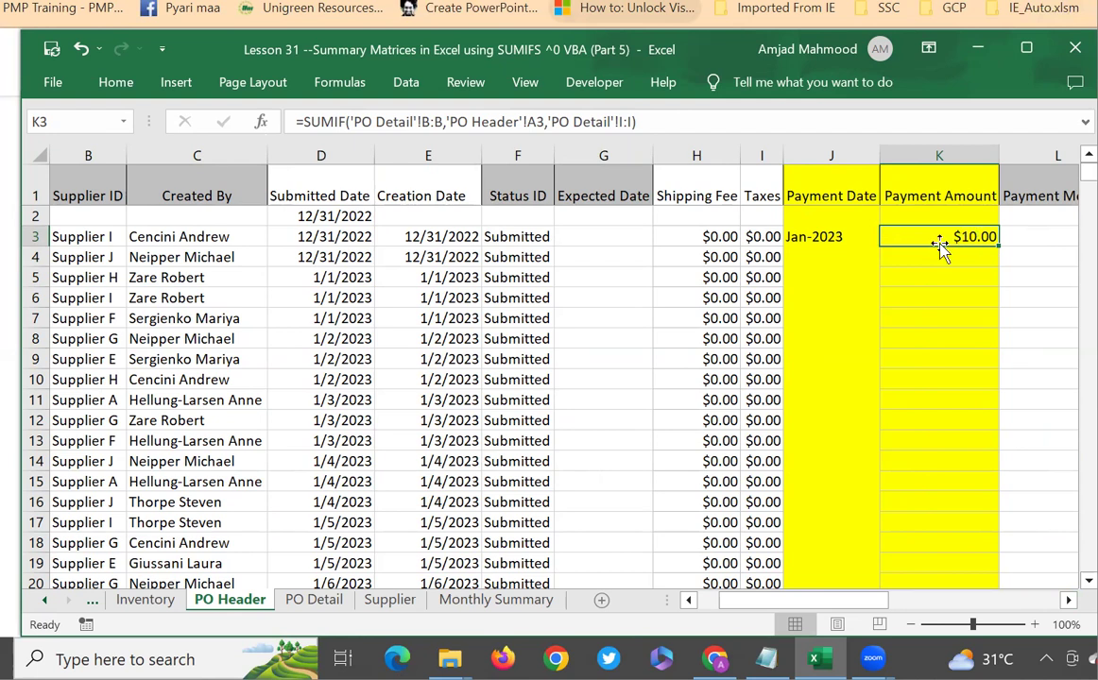
drag(827, 236, 968, 238)
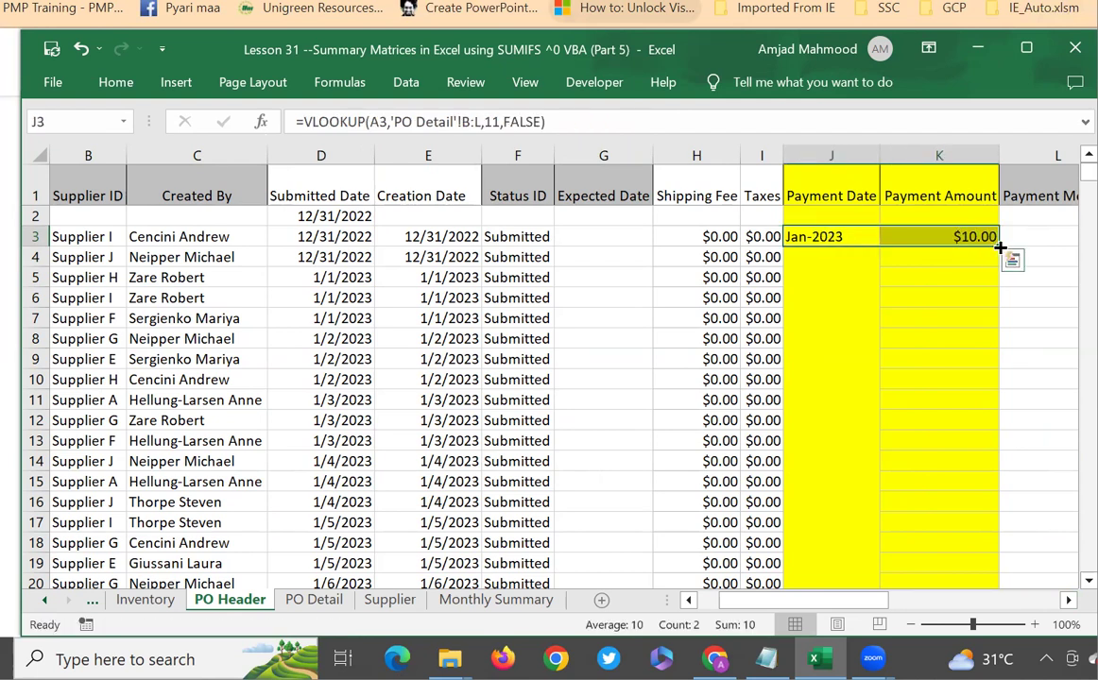
double_click(1000, 247)
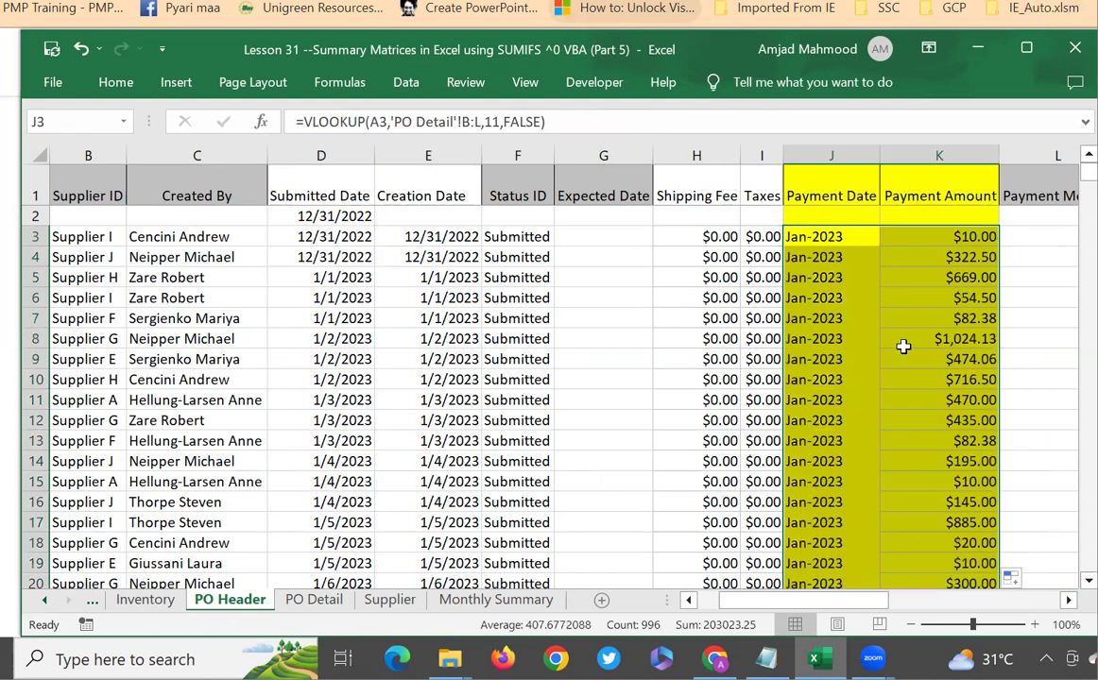
Step: Clear the Payment Date and Payment Amount formulas from J4:K500 on the PO Header sheet, keeping only those in row 3
click(833, 236)
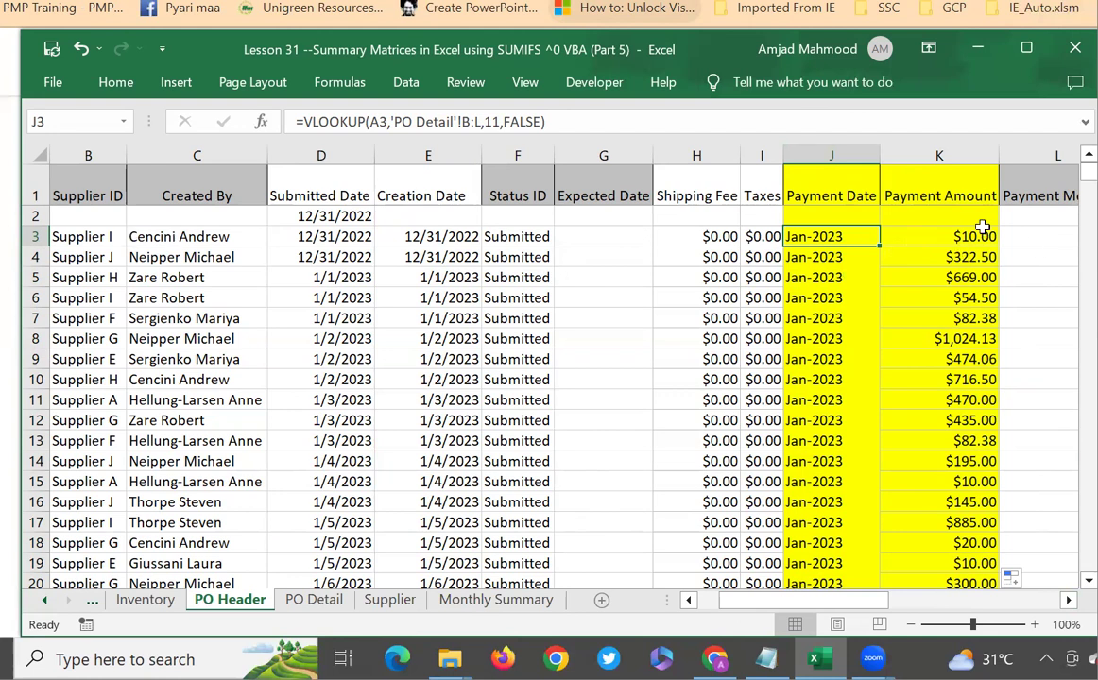
click(886, 233)
click(810, 254)
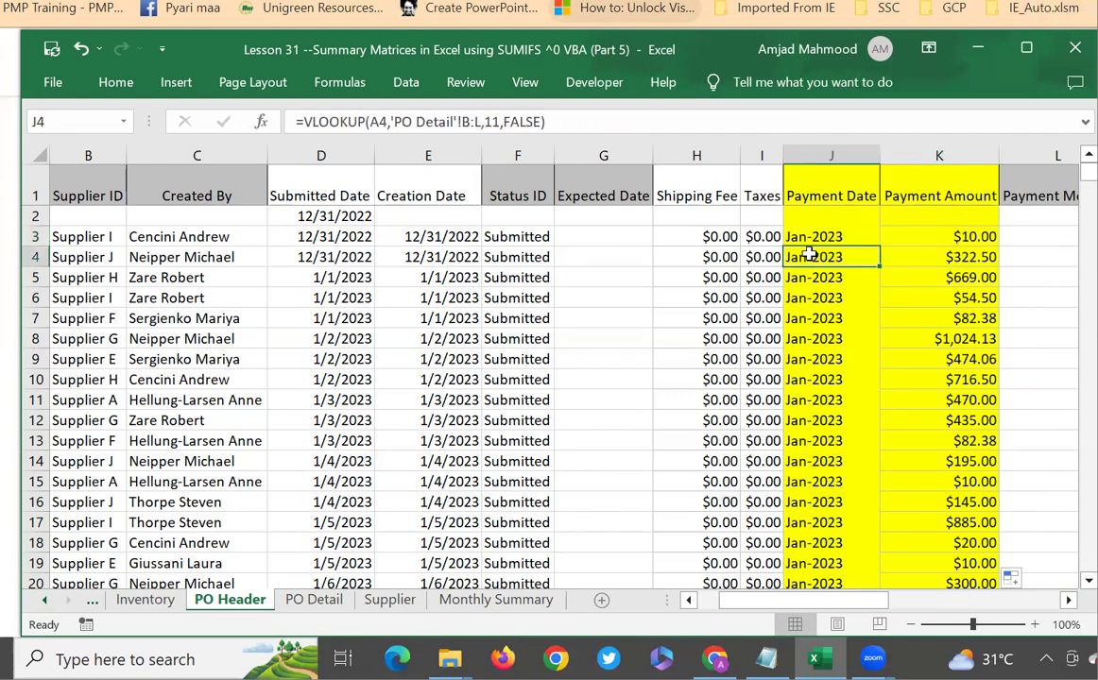
key(shift+Right)
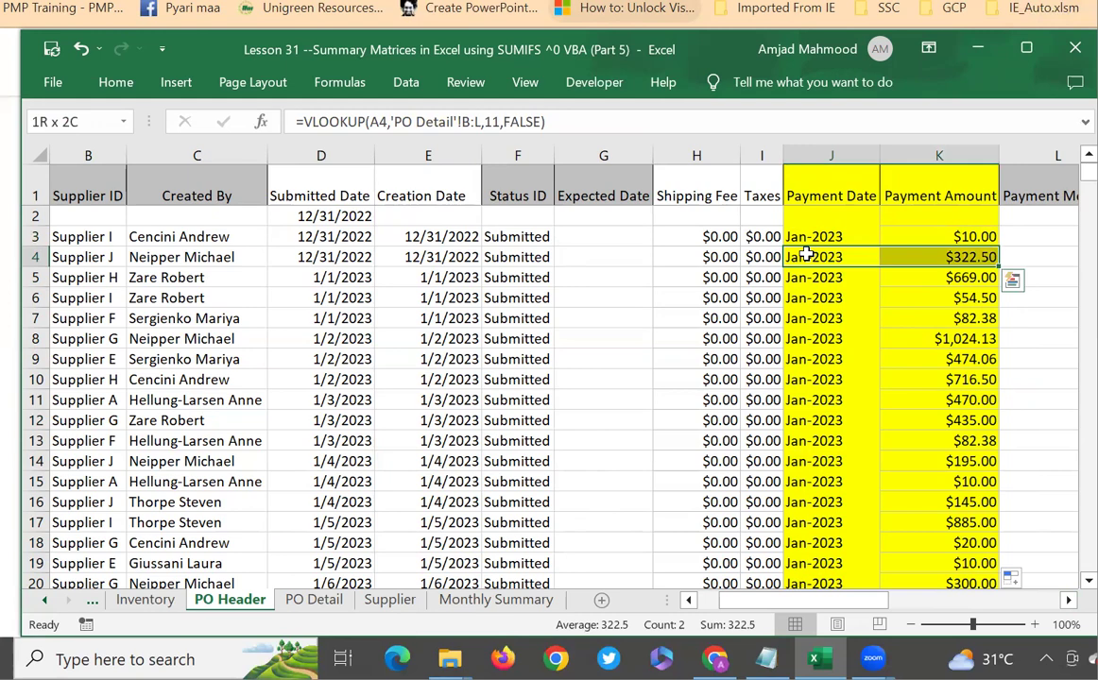
key(ctrl+shift+Down)
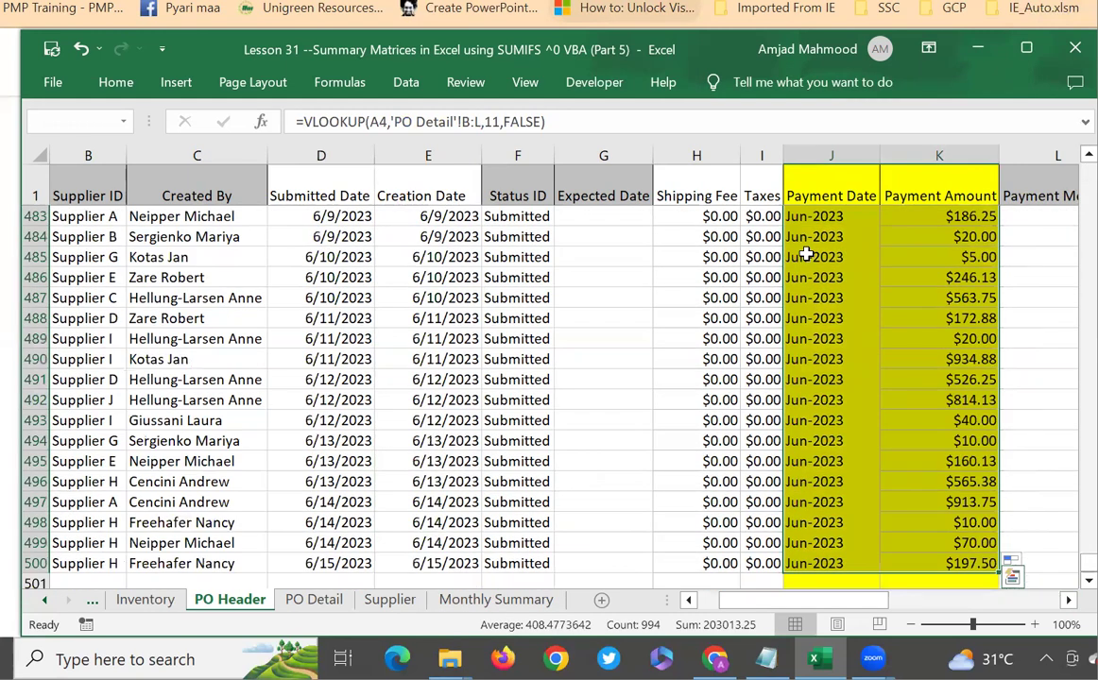
key(Delete)
scroll(832, 244, up, 10)
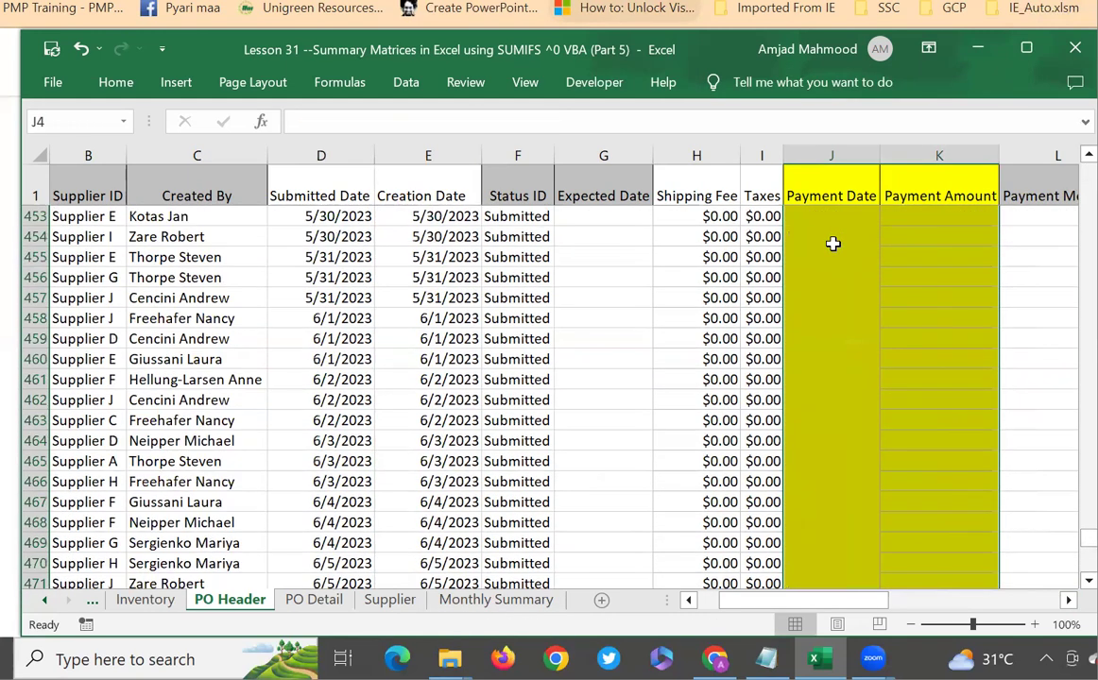
scroll(833, 243, up, 10)
drag(1088, 513, 1088, 172)
click(818, 235)
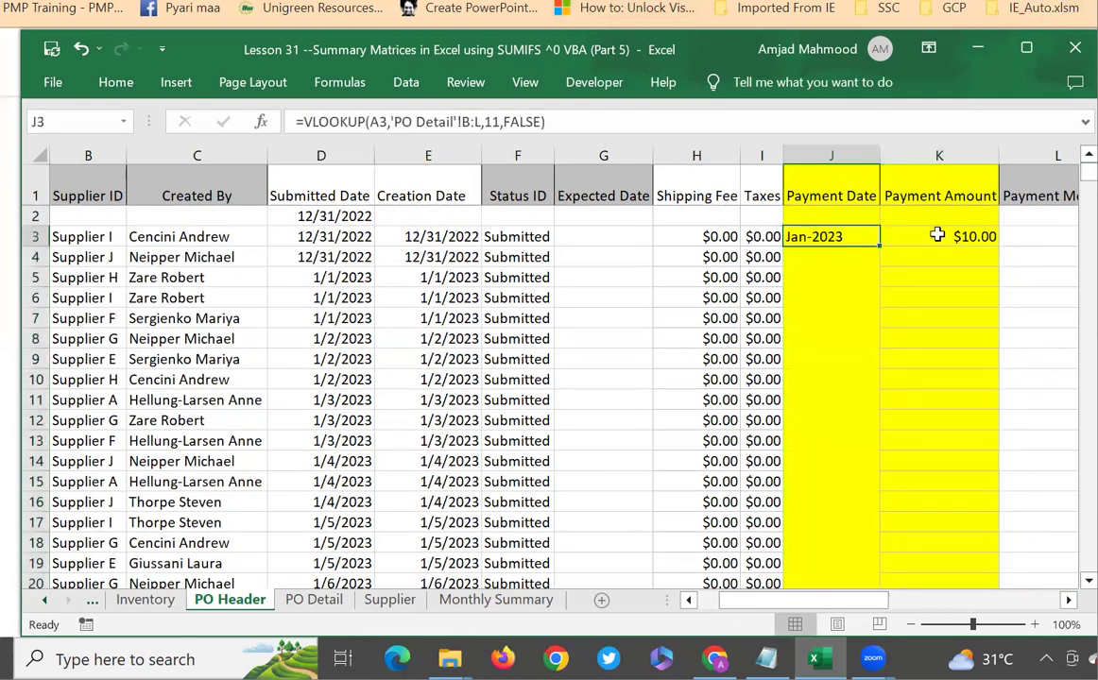
Step: Replace the supplier criteria range in Monthly Summary cell D4's SUMIFS formula with 'PO Header'!B:B
click(467, 602)
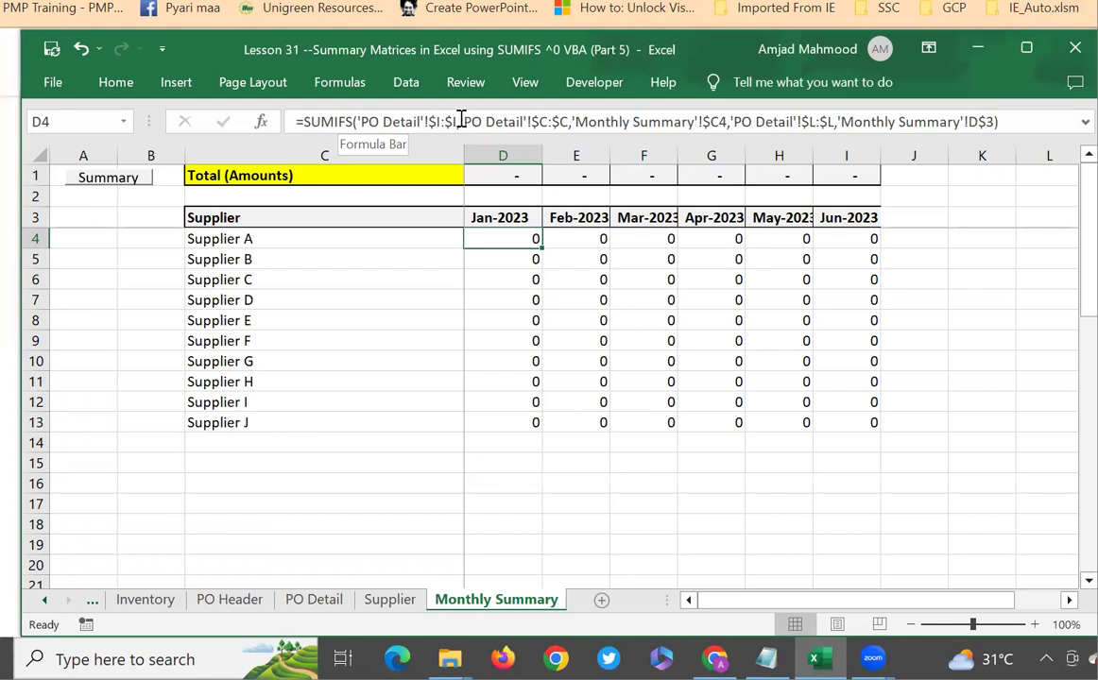
drag(461, 121, 508, 122)
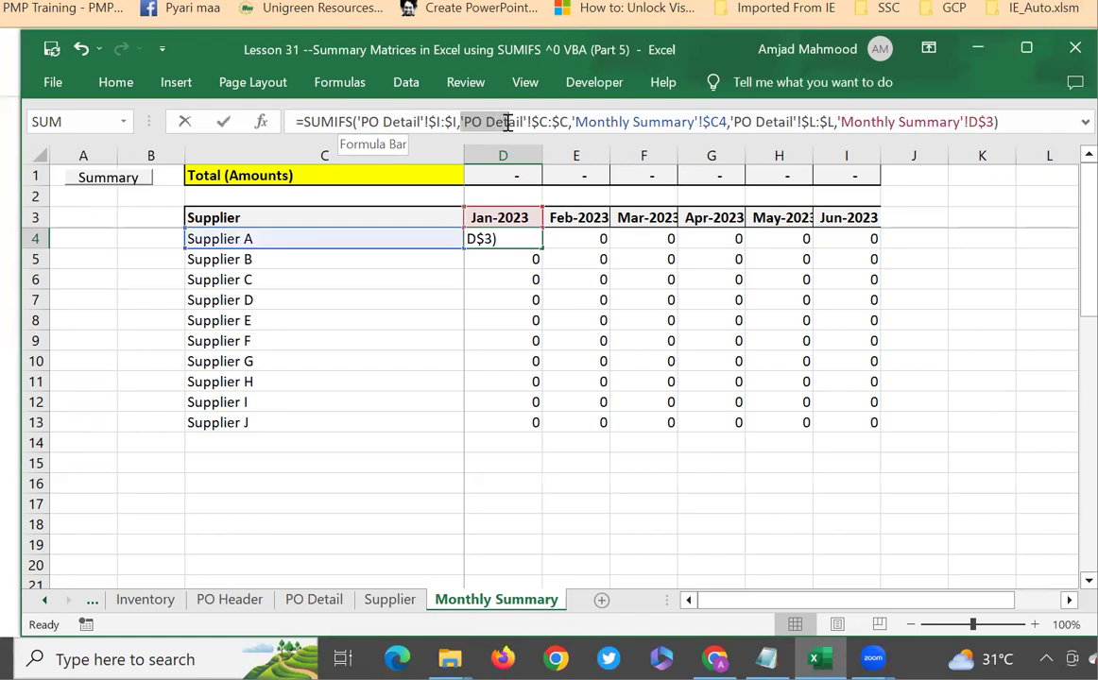
drag(507, 122, 570, 122)
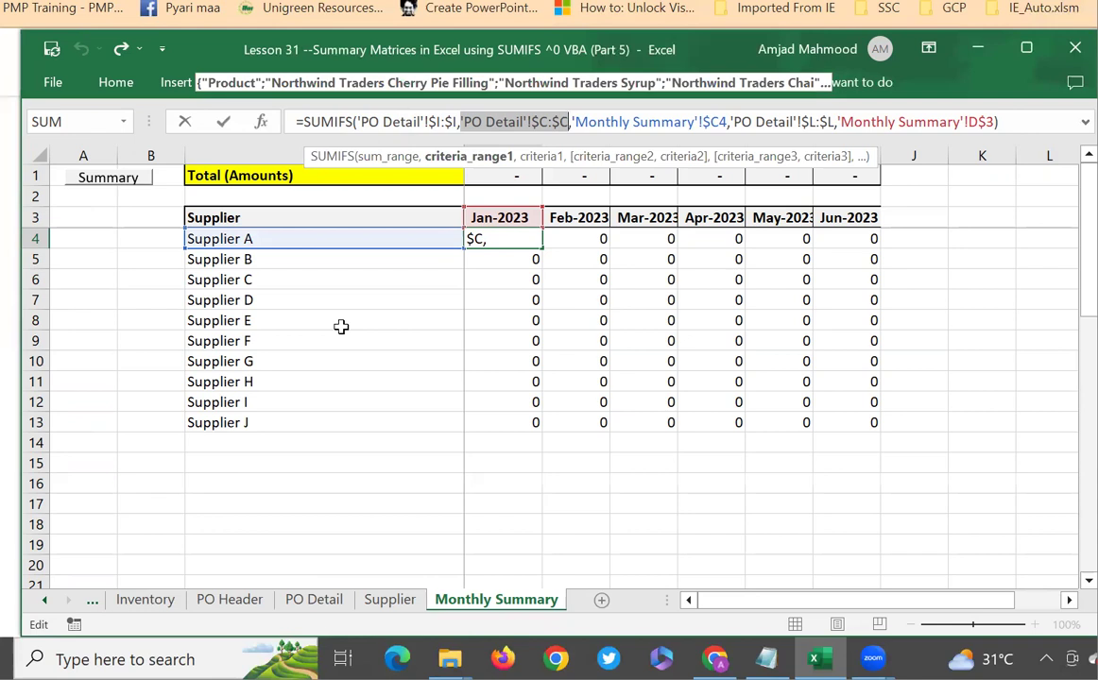
key(BackSpace)
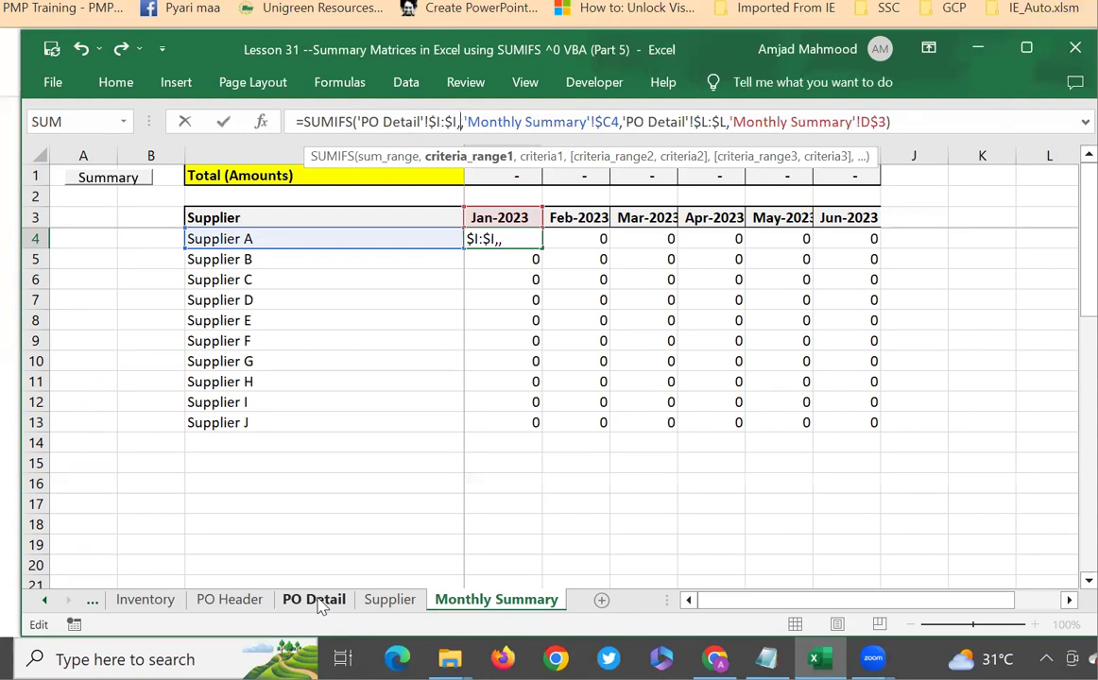
click(227, 601)
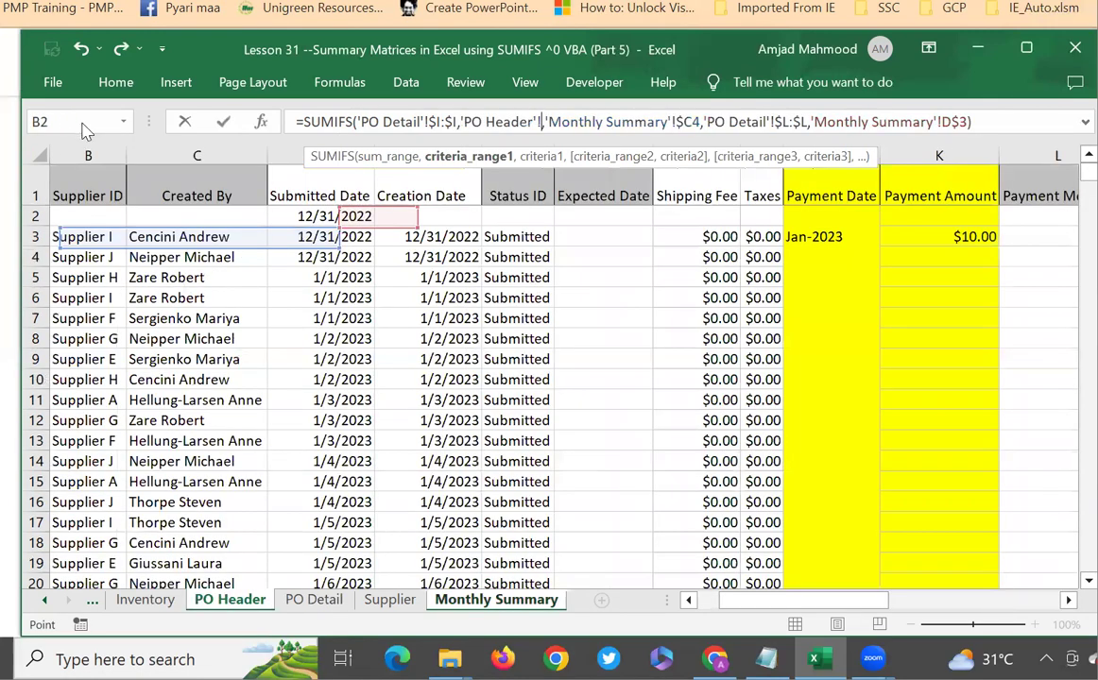
click(89, 154)
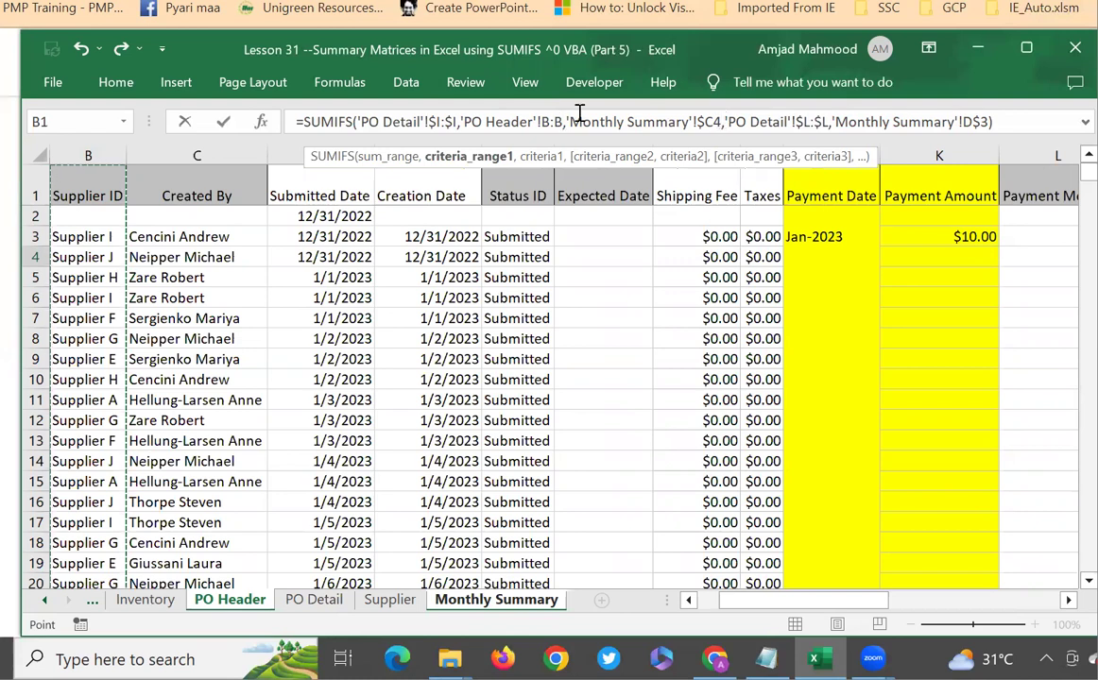
drag(569, 121, 735, 121)
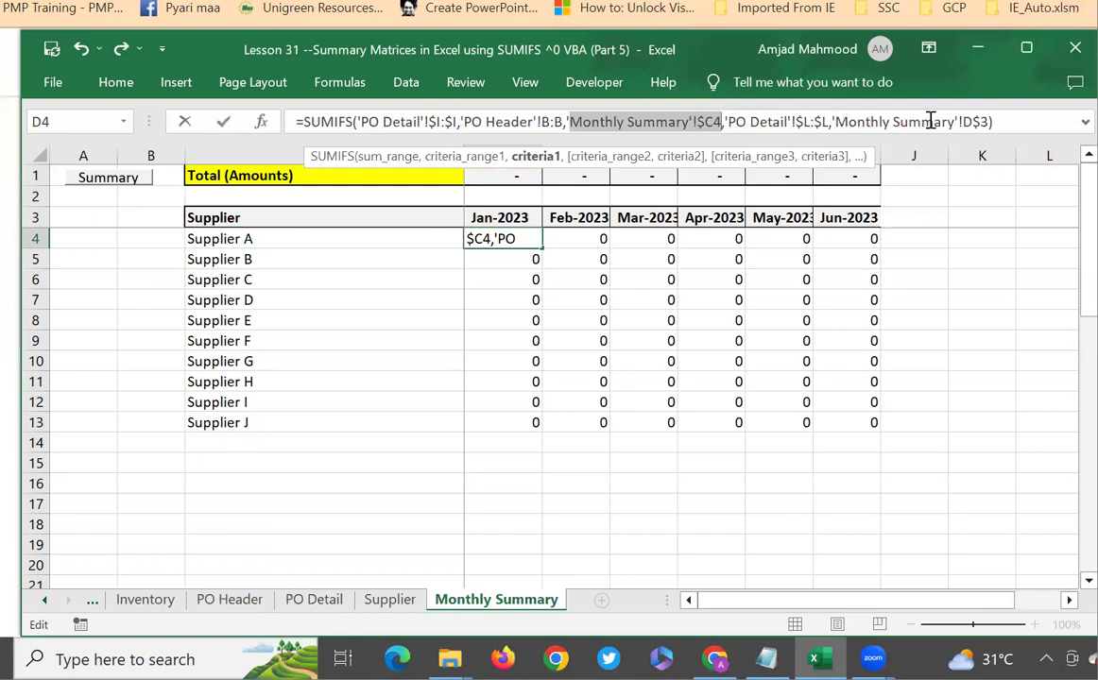
key(Return)
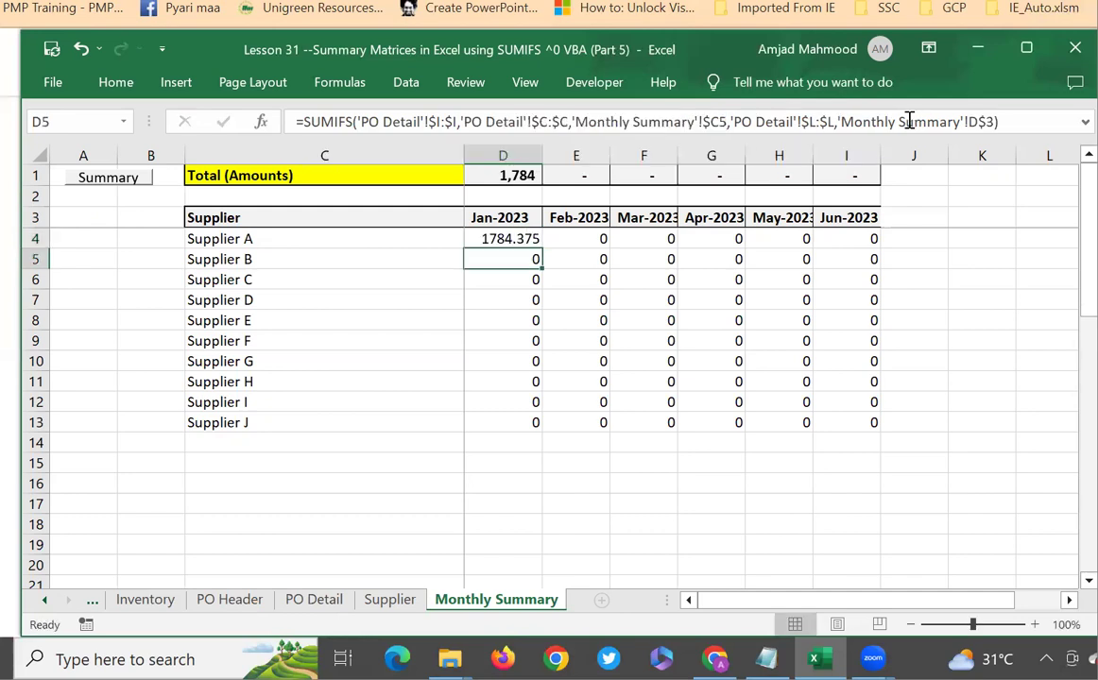
Step: Fill the Jan-2023 SUMIFS formula from Supplier A in D4 down to Supplier J in D13 on Monthly Summary
click(498, 239)
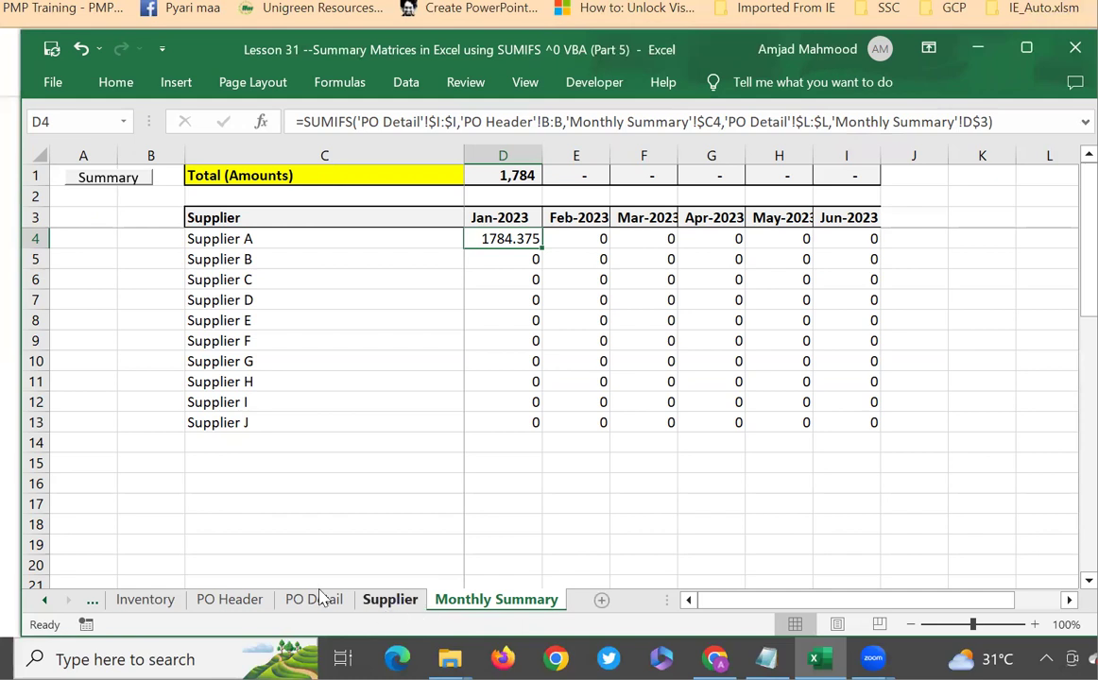
click(229, 601)
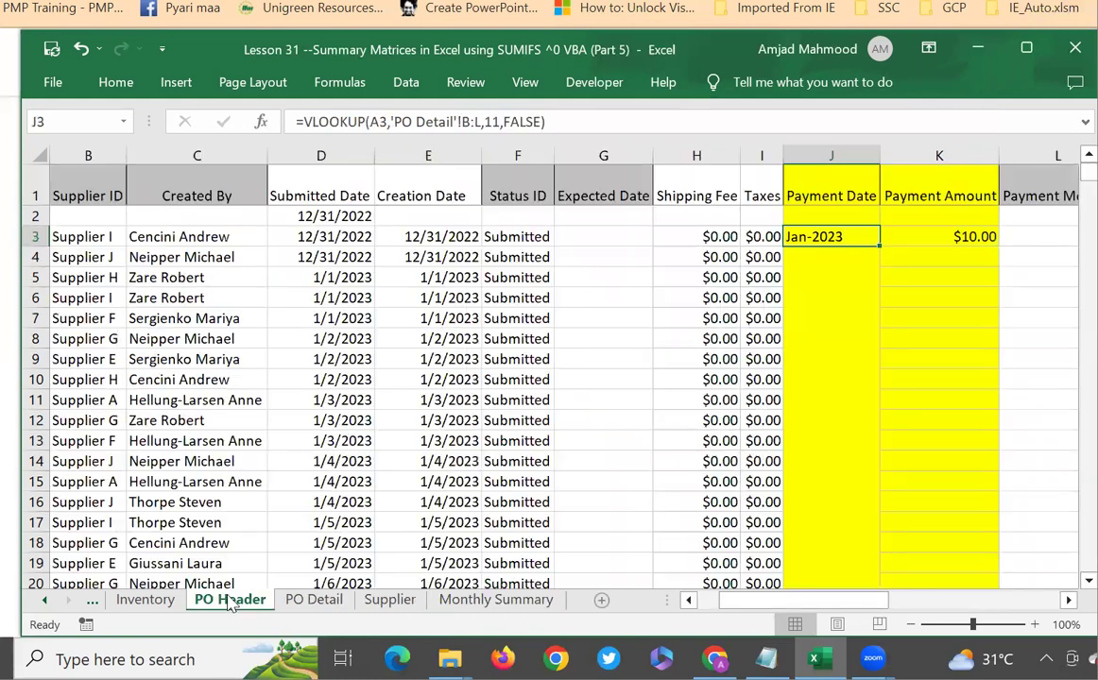
click(946, 236)
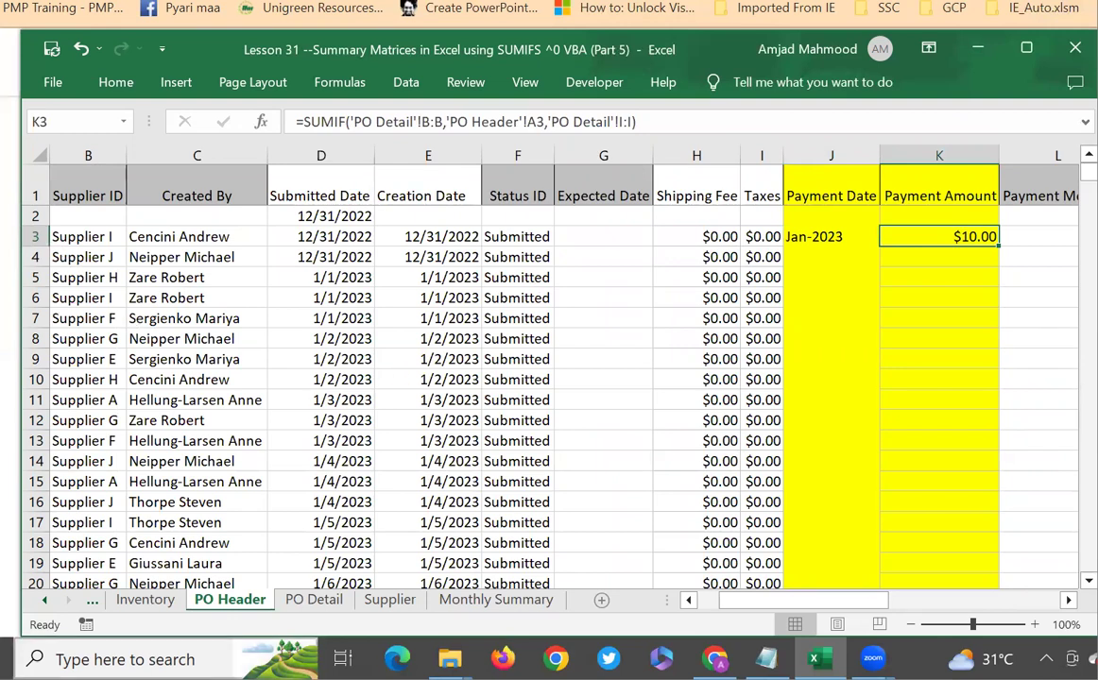
click(497, 605)
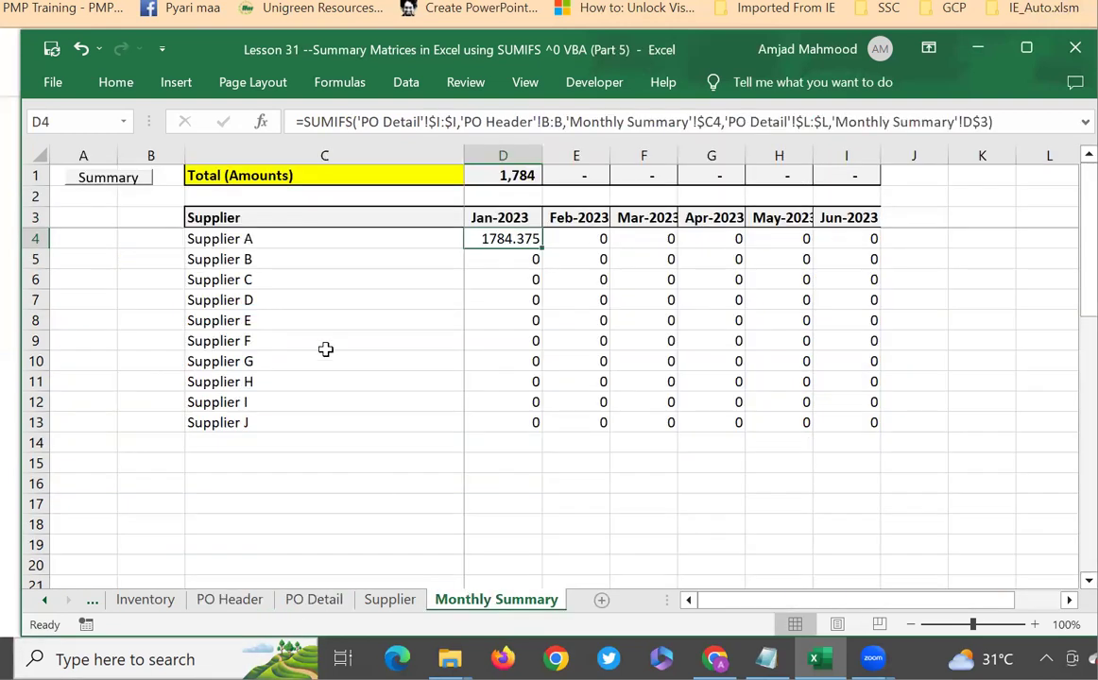
click(521, 401)
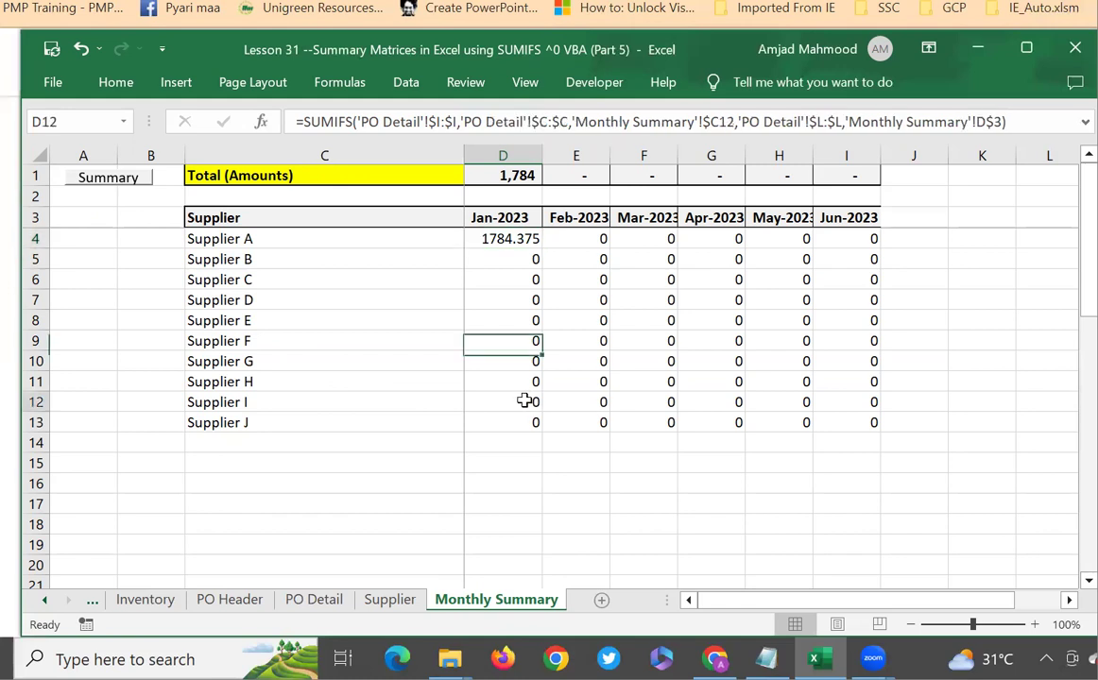
click(527, 239)
drag(543, 247, 553, 432)
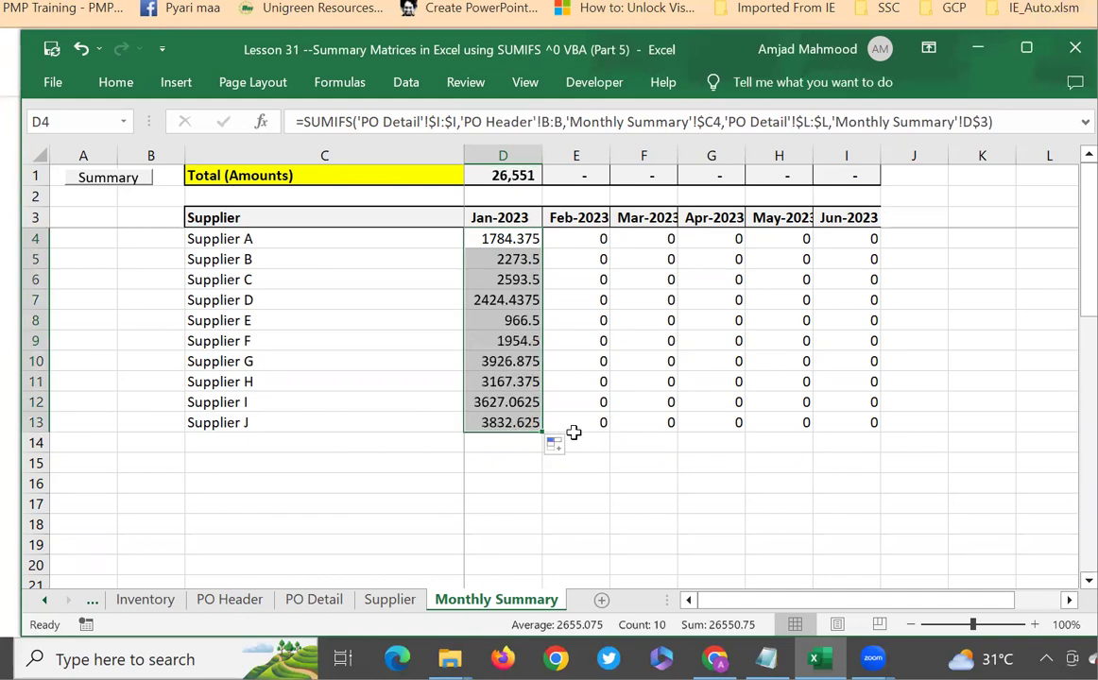
Step: Replace the sum range in D4's SUMIFS formula with the absolute Payment Amount column 'PO Header'!$K:$K
click(505, 238)
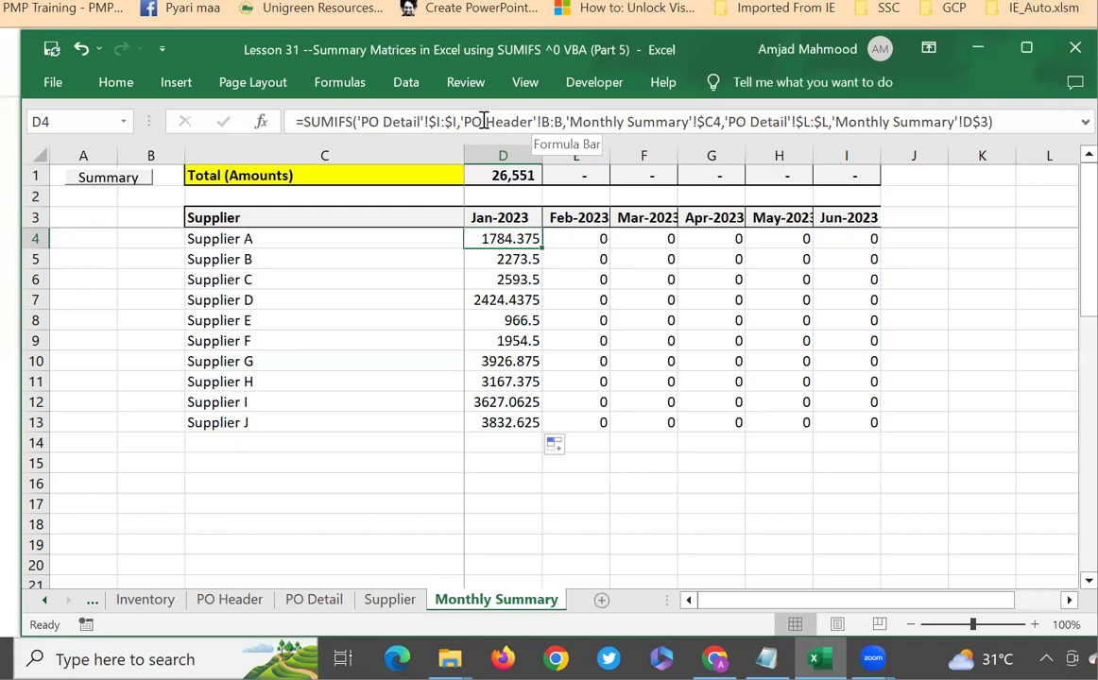
click(453, 121)
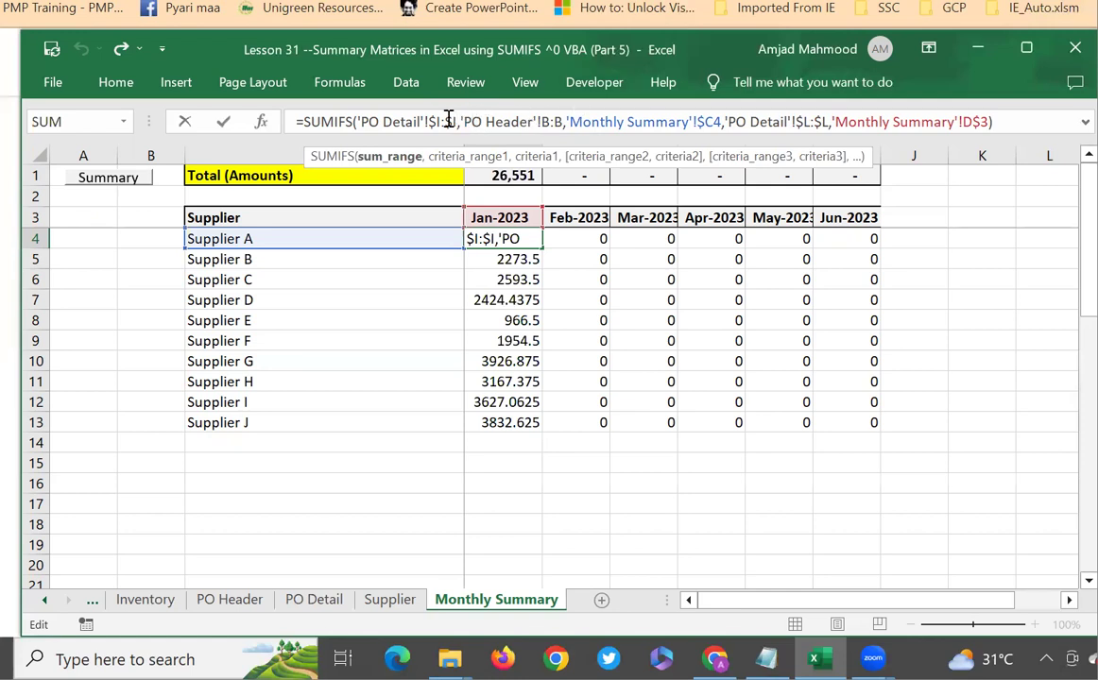
click(559, 121)
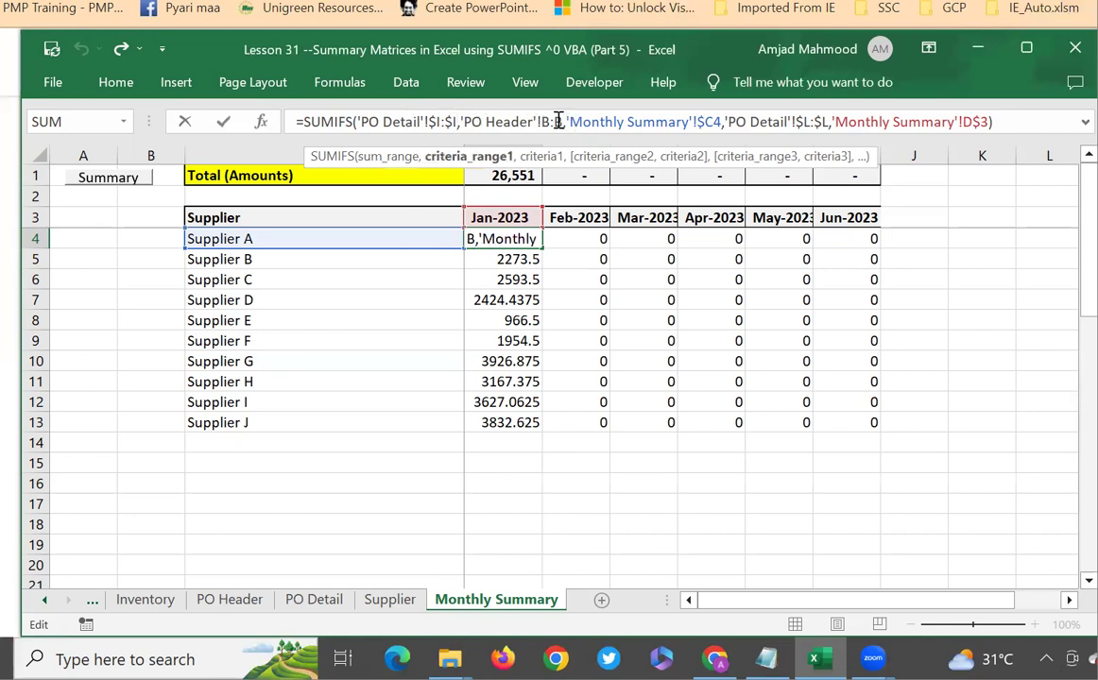
drag(563, 121, 466, 127)
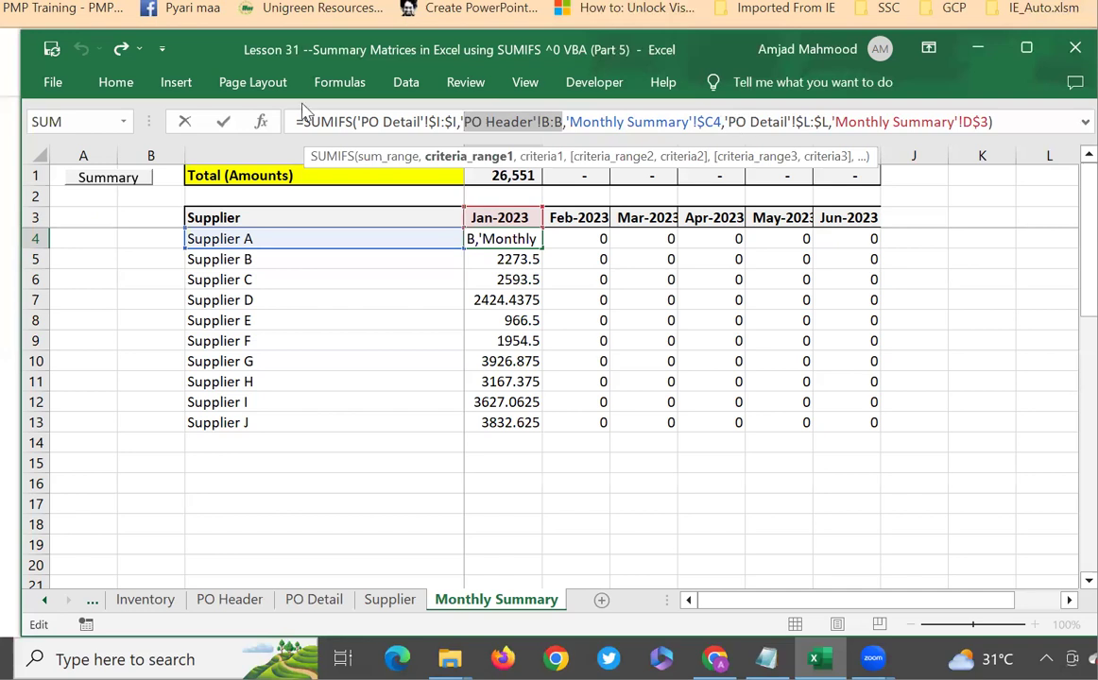
drag(457, 121, 357, 120)
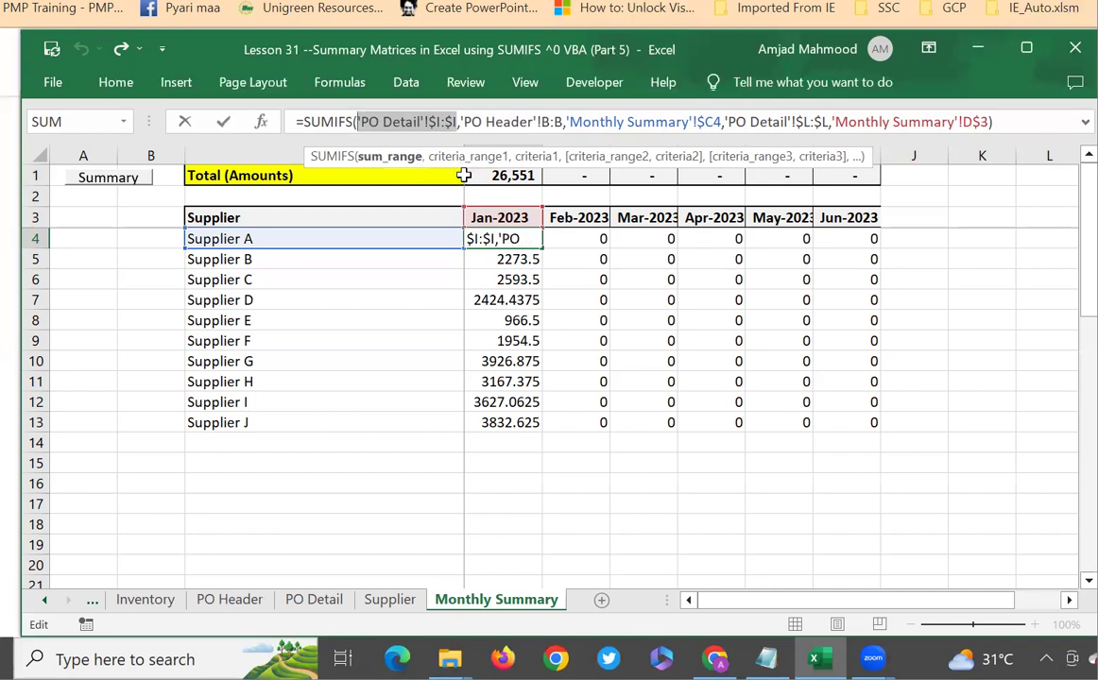
key(BackSpace)
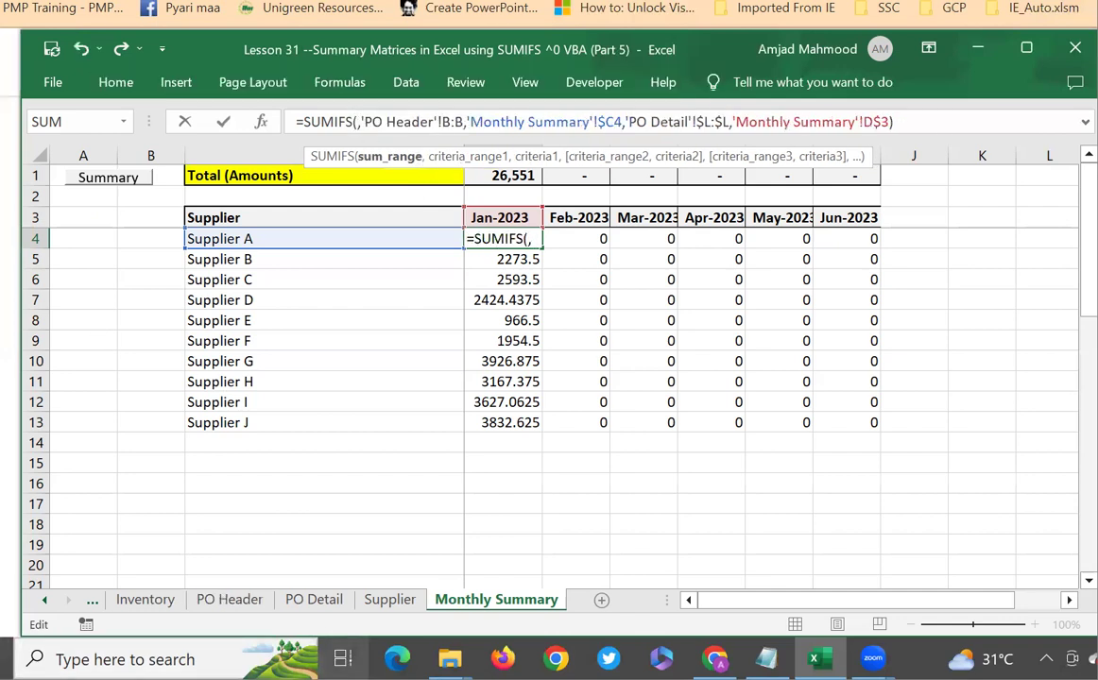
click(230, 599)
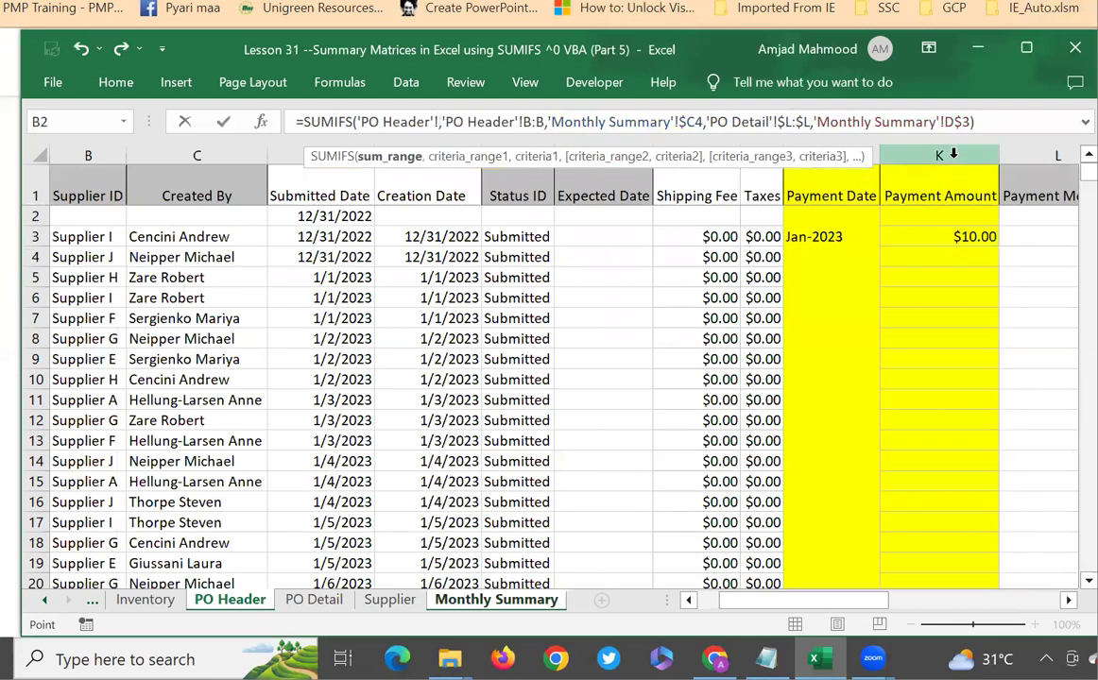
click(912, 156)
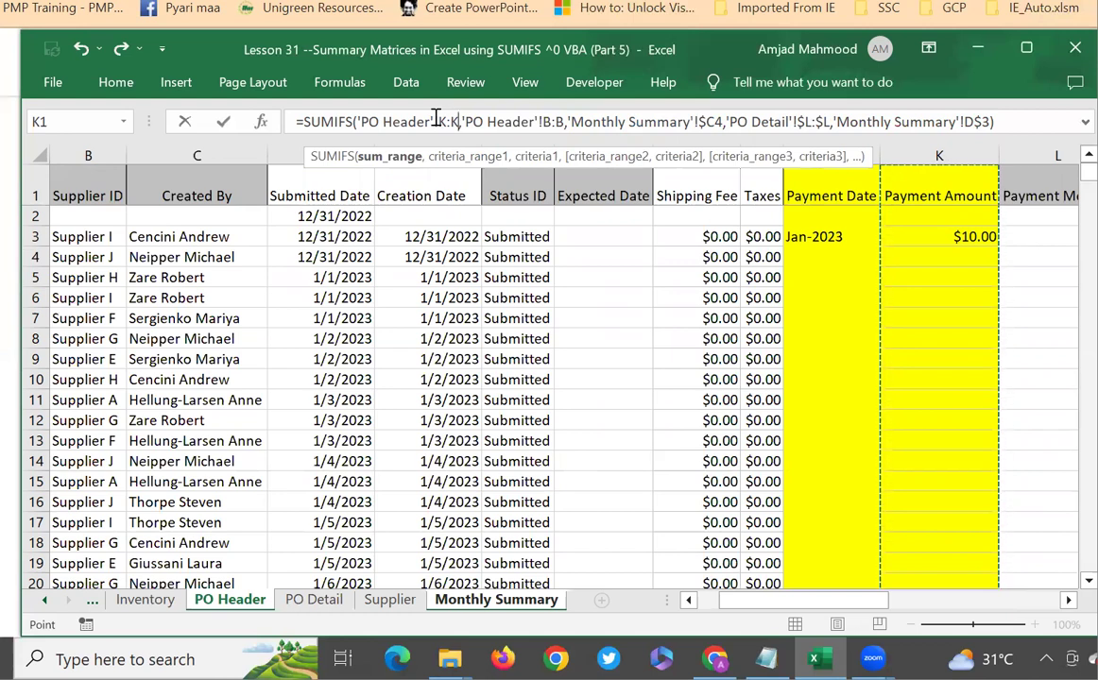
drag(438, 121, 457, 120)
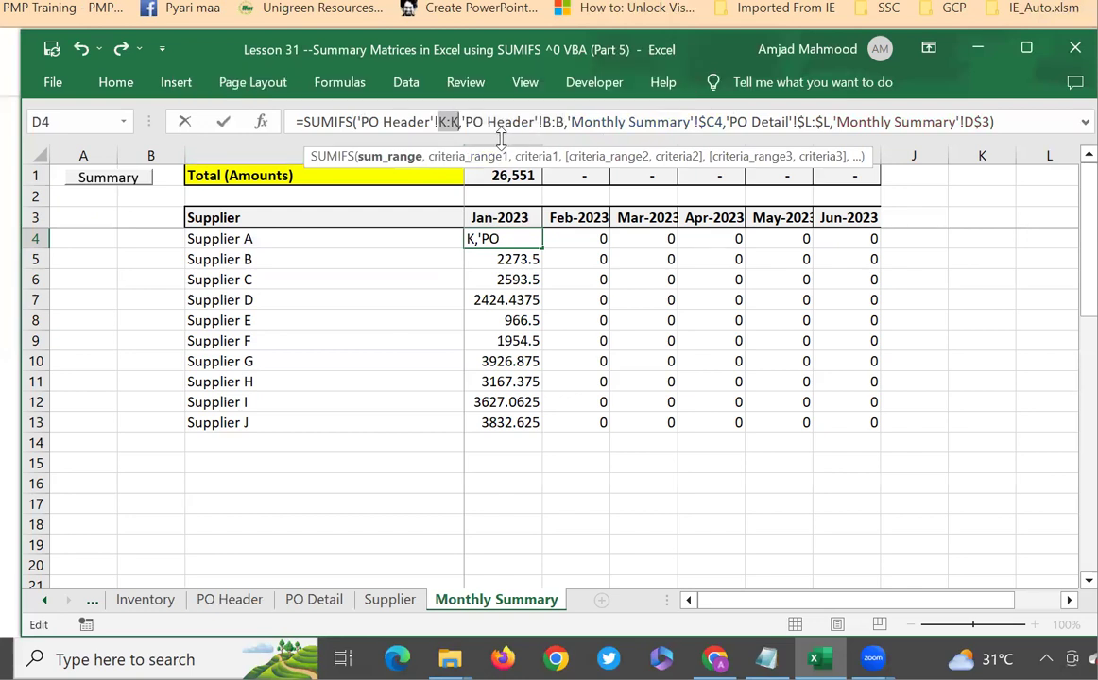
key(F4)
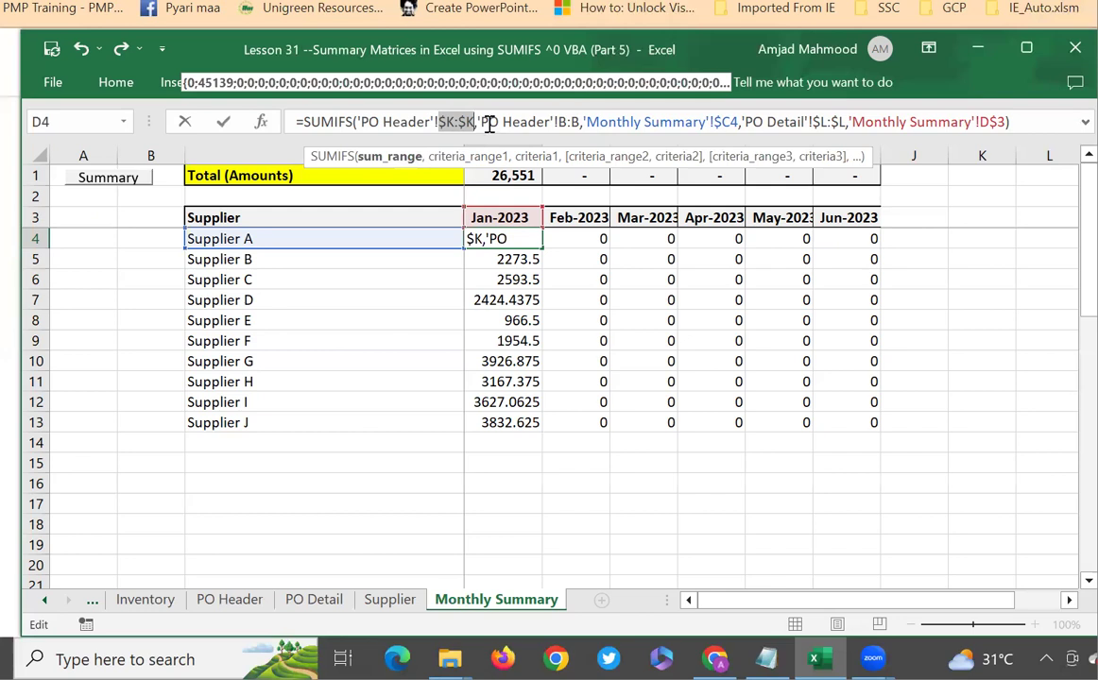
Step: Make the supplier criteria range in D4's formula absolute as 'PO Header'!$B:$B
click(560, 116)
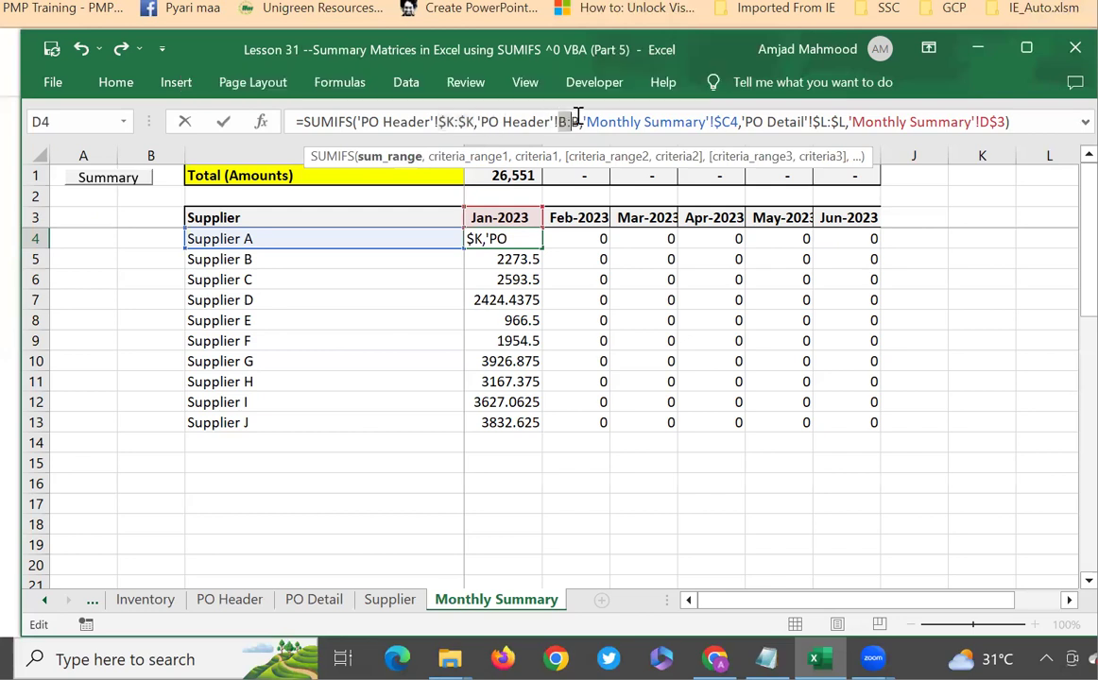
drag(557, 121, 578, 121)
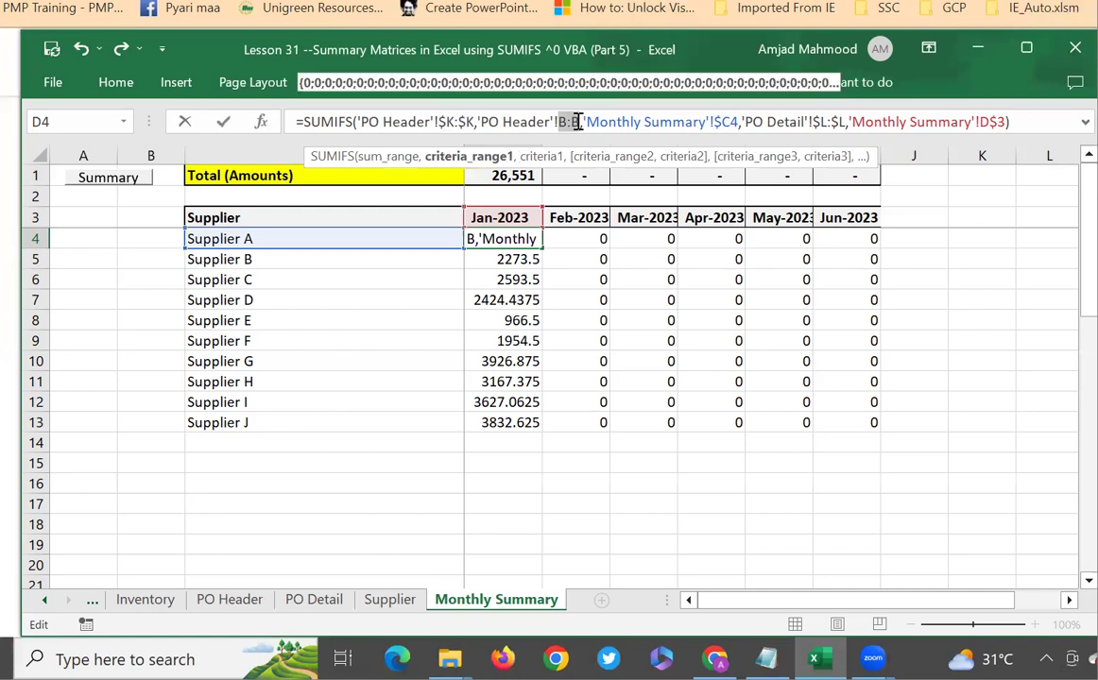
key(F4)
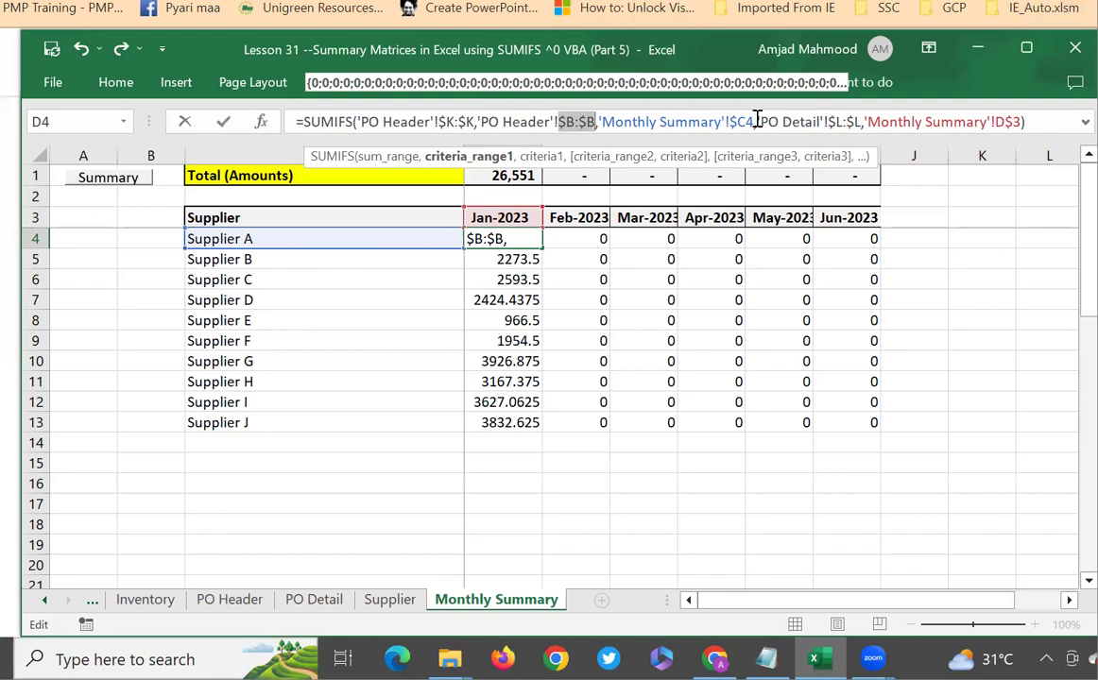
Step: Replace the date criteria range in D4's SUMIFS formula with the absolute Payment Date column 'PO Header'!$J:$J
drag(758, 121, 861, 123)
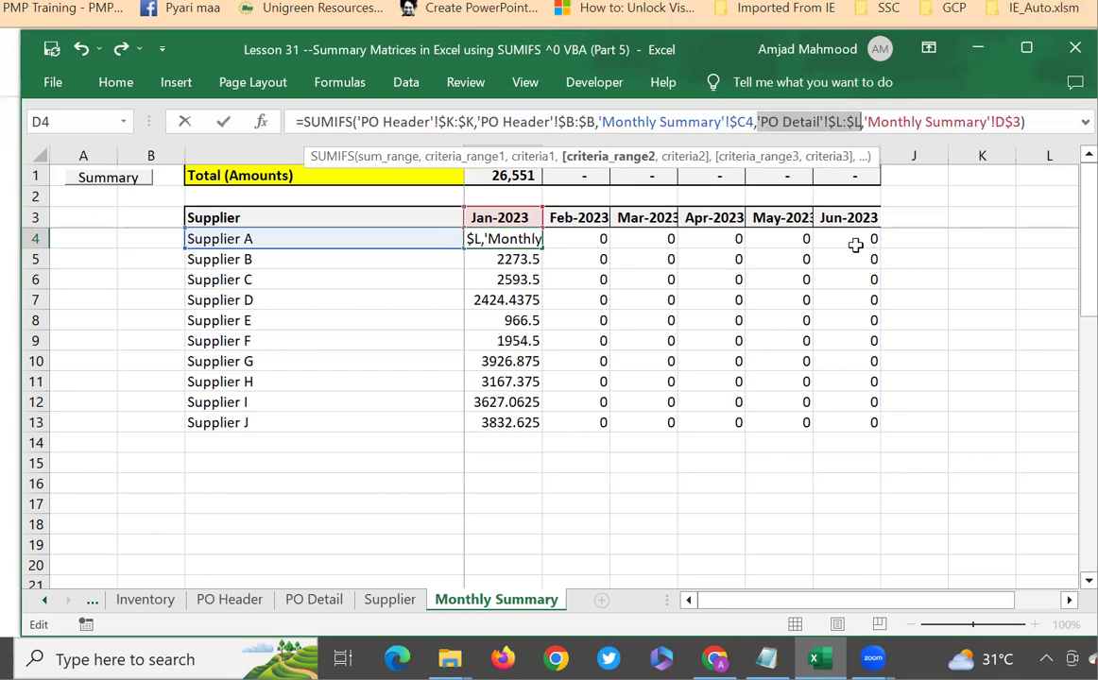
key(Delete)
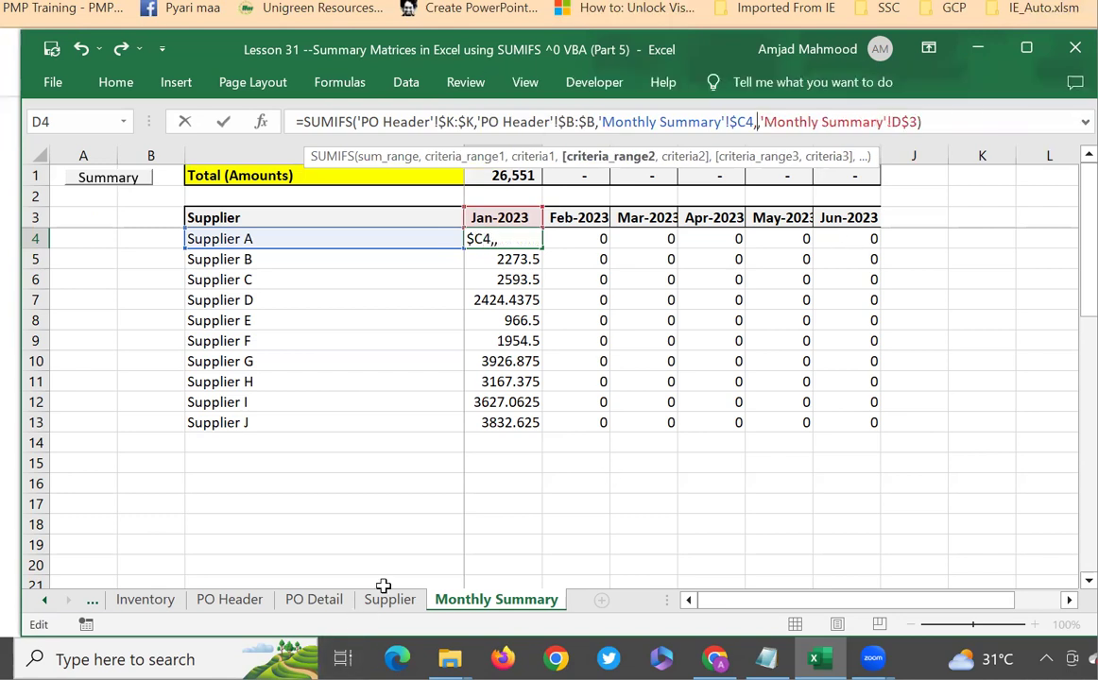
click(228, 603)
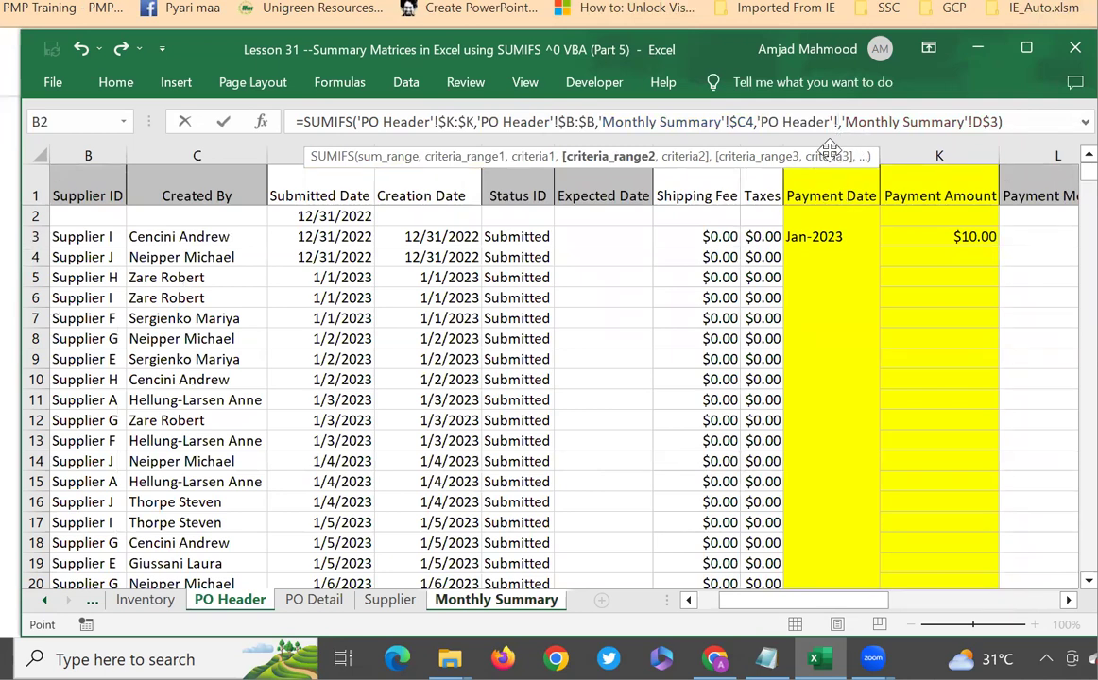
click(828, 155)
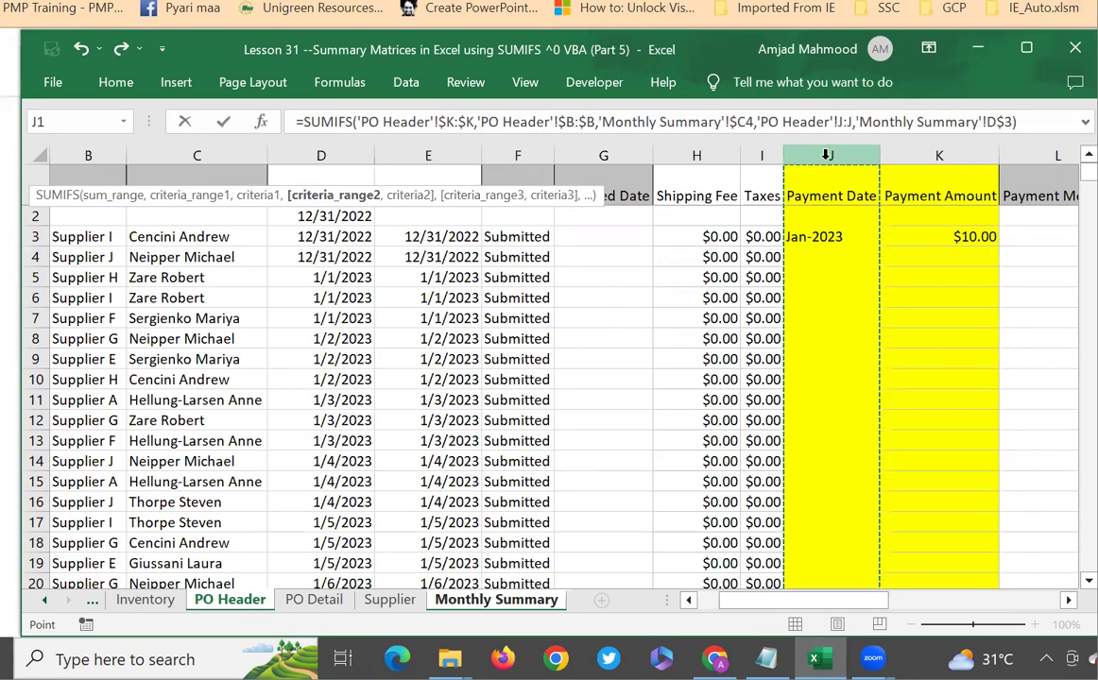
key(F4)
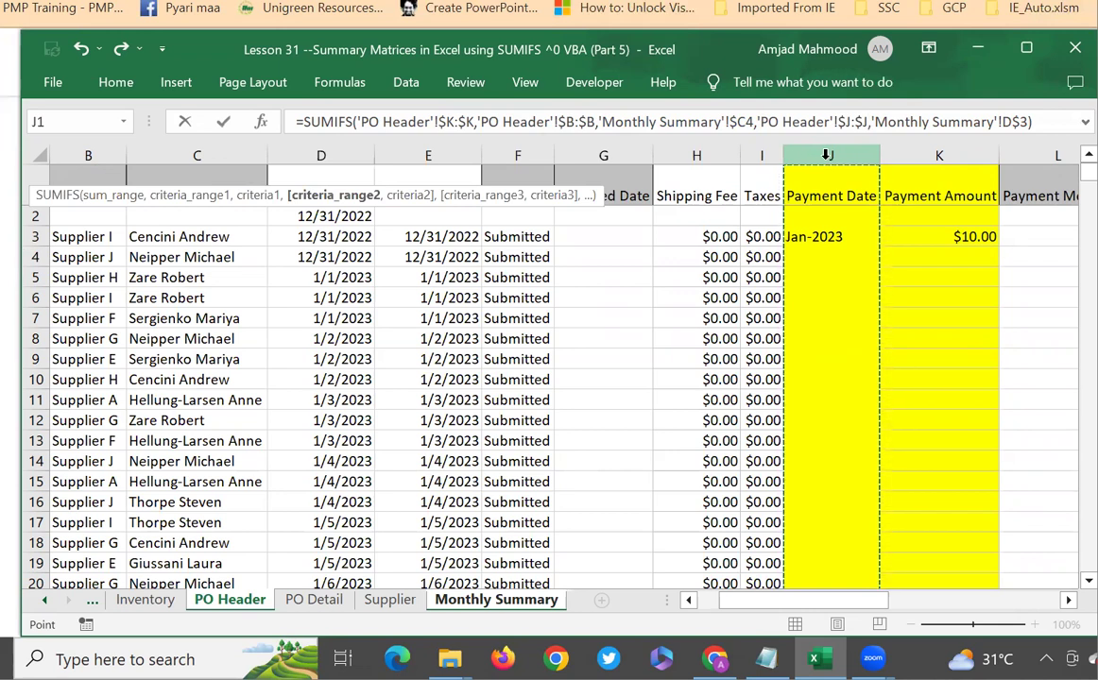
key(Return)
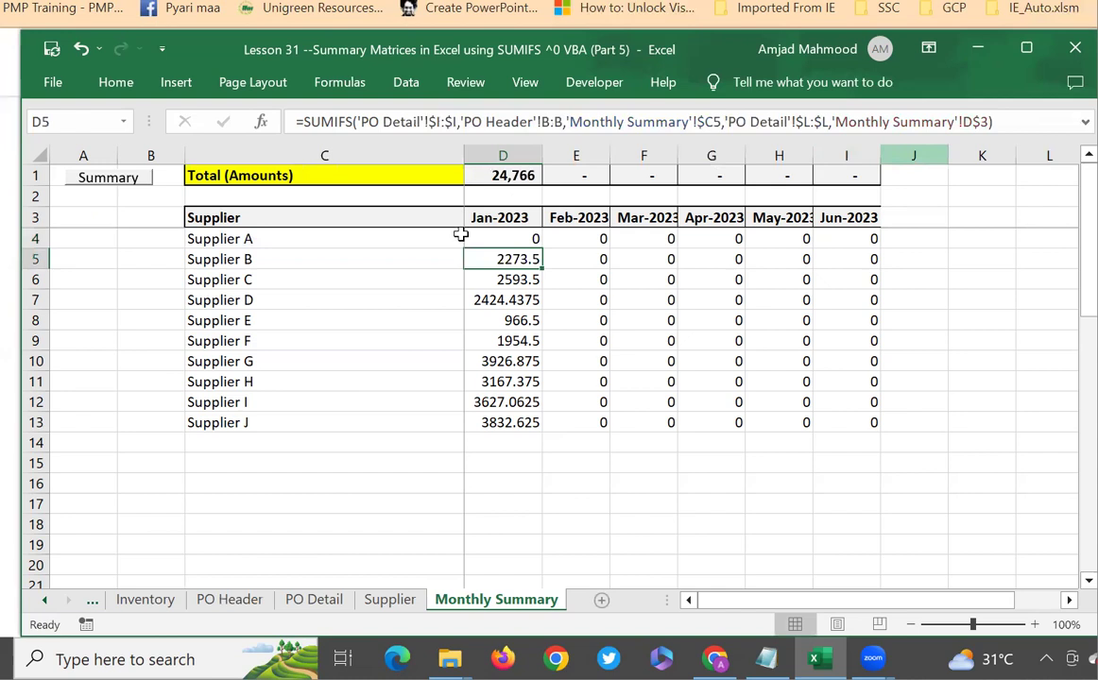
Step: Fill D4's updated SUMIFS formula down to Supplier J and across to Jun-2023, covering D4:I13 on Monthly Summary
click(530, 239)
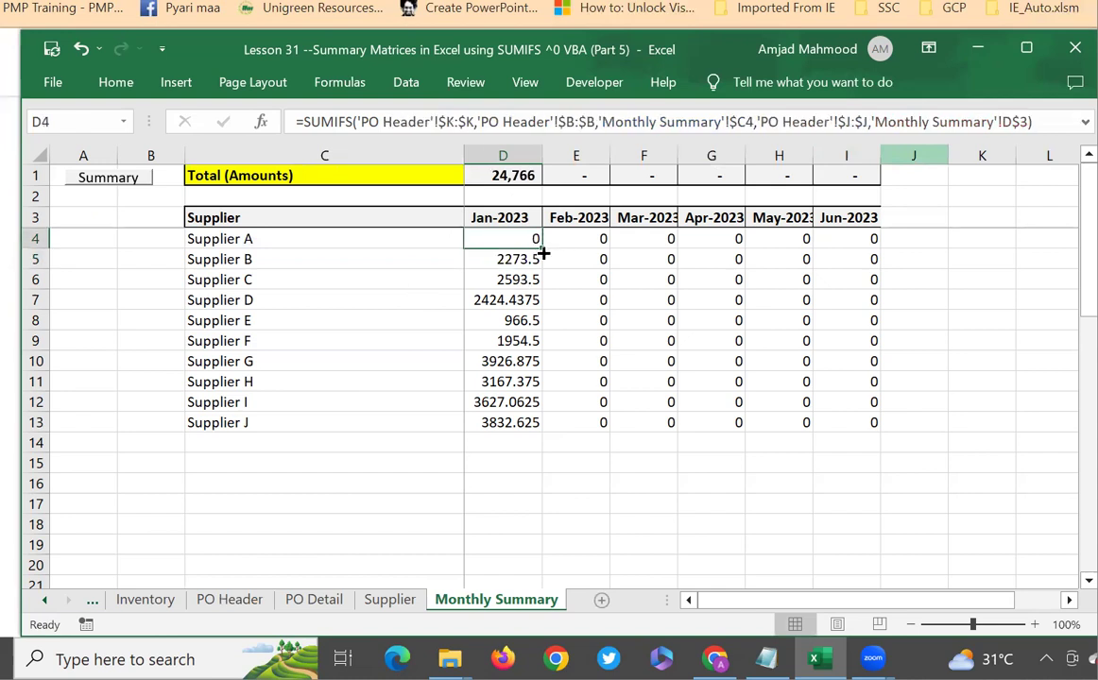
double_click(541, 249)
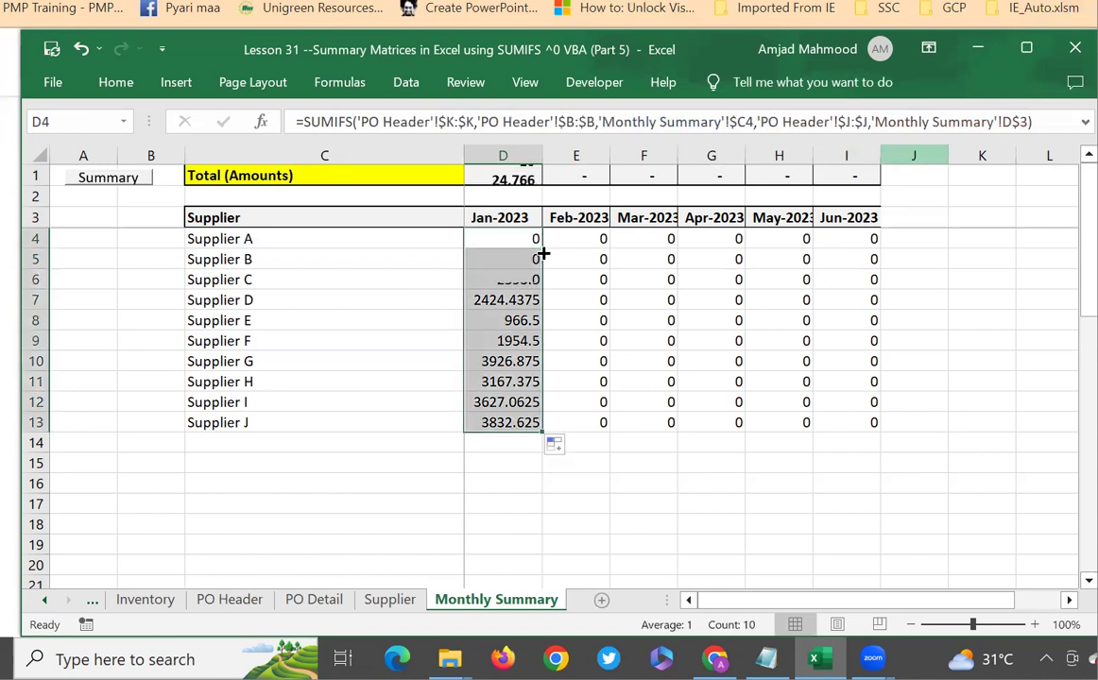
click(530, 400)
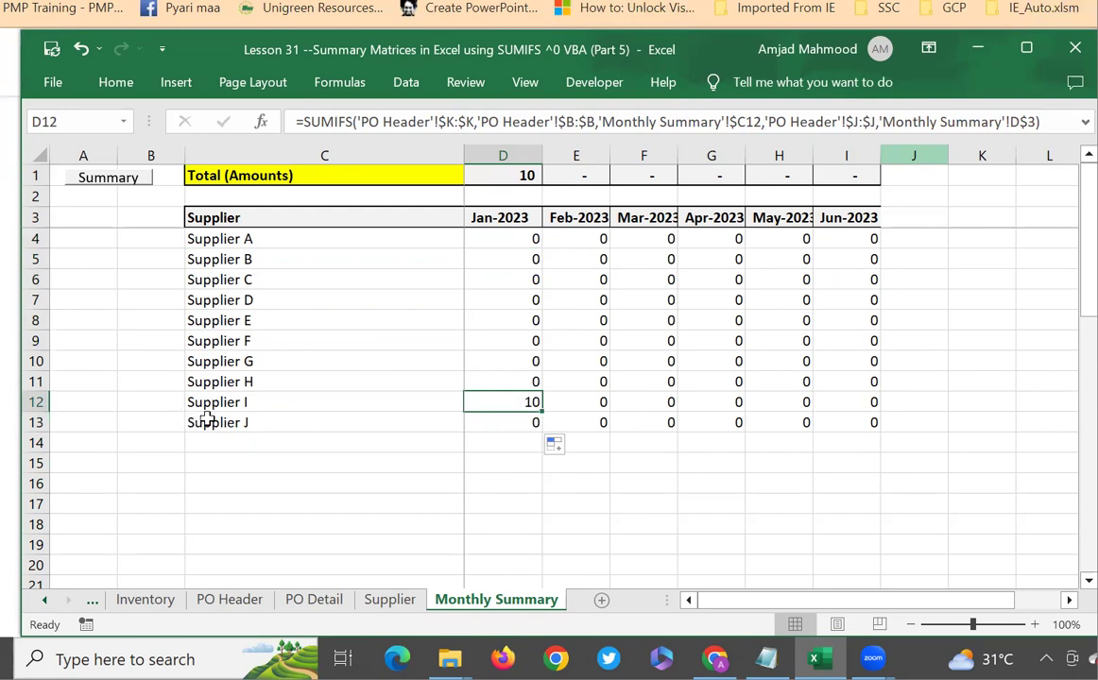
mouse_move(526, 234)
mouse_down()
mouse_move(544, 436)
mouse_move(529, 412)
mouse_move(544, 432)
mouse_move(878, 422)
mouse_up()
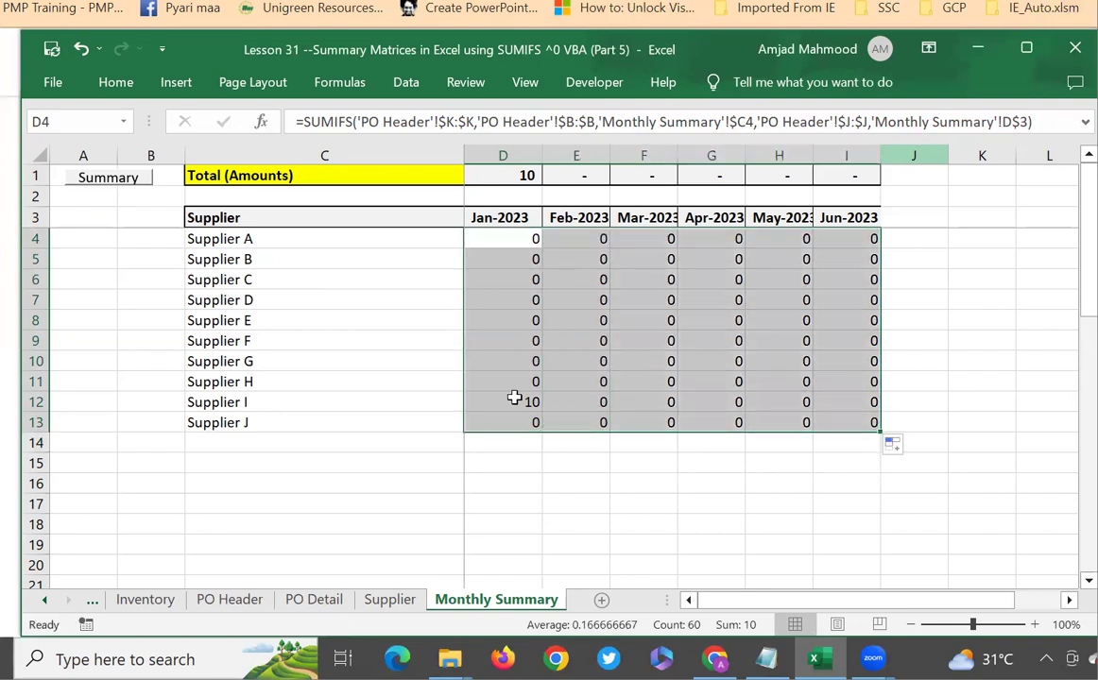
click(524, 403)
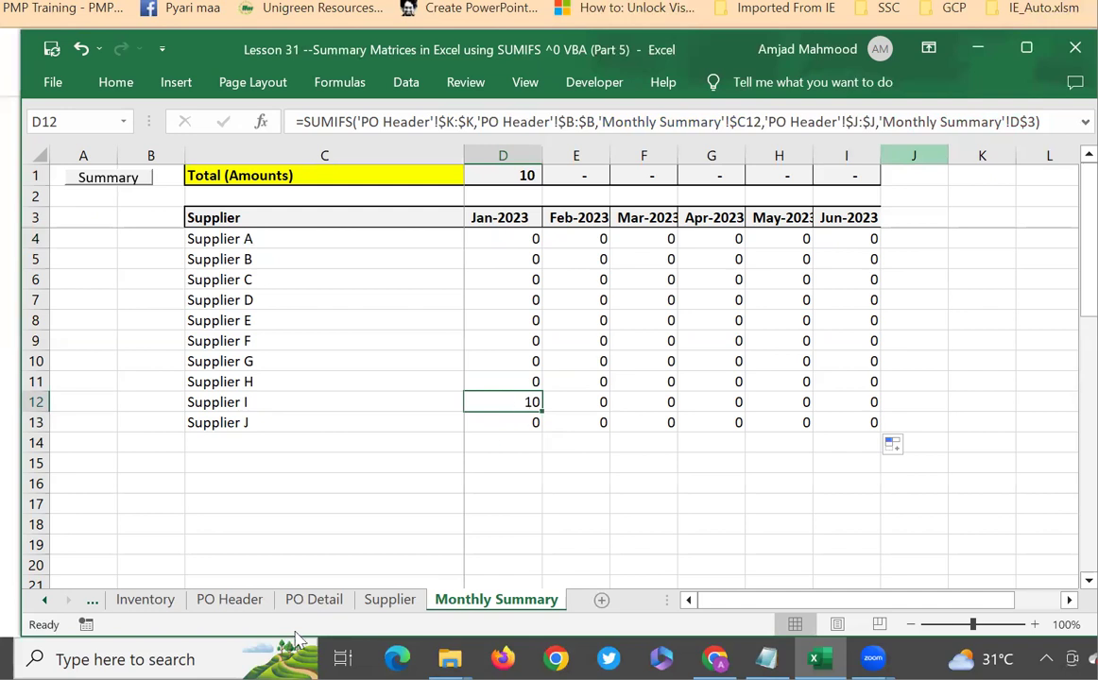
Step: Fill the Payment Date and Payment Amount formulas from J3:K3 down all order rows on PO Header
click(254, 601)
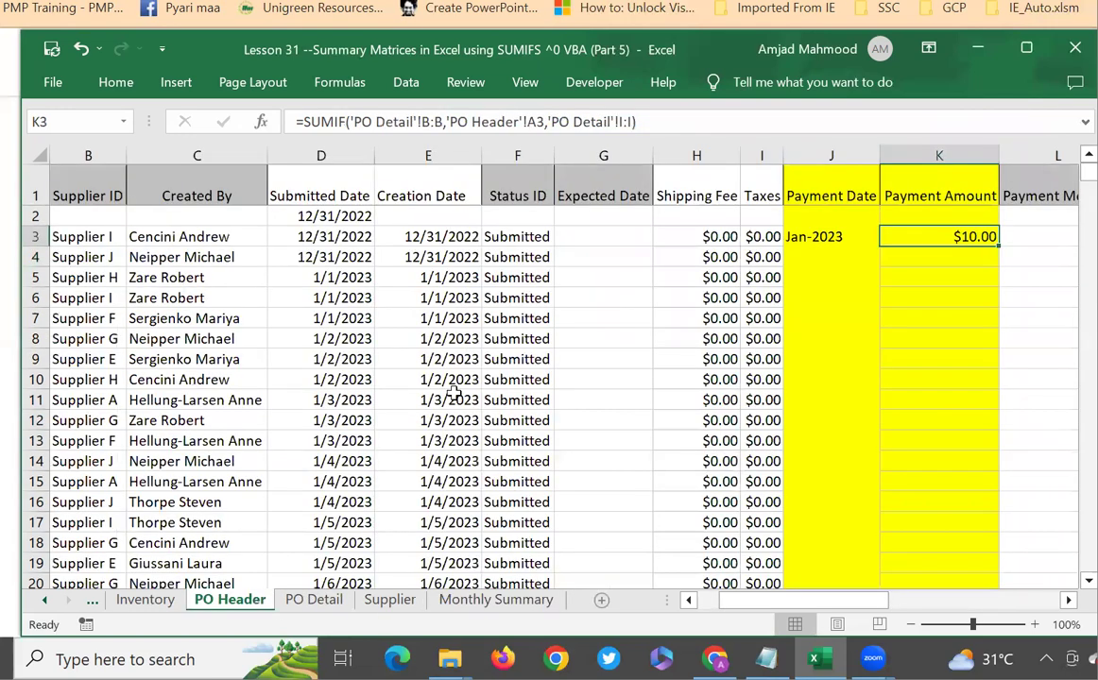
click(822, 235)
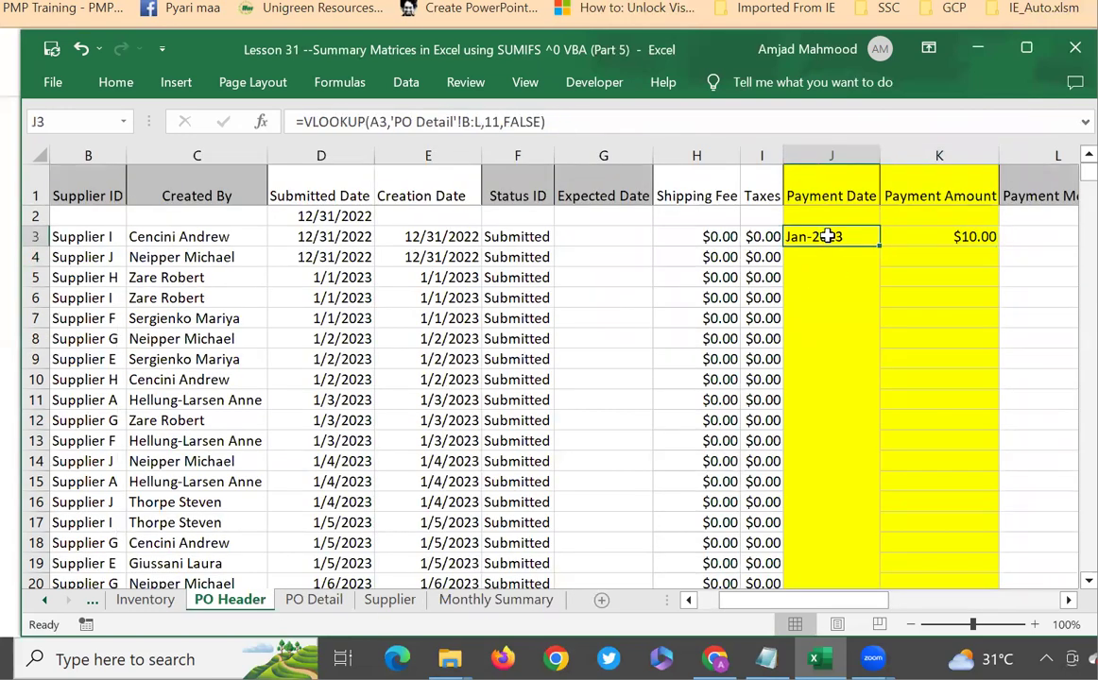
drag(840, 236, 983, 236)
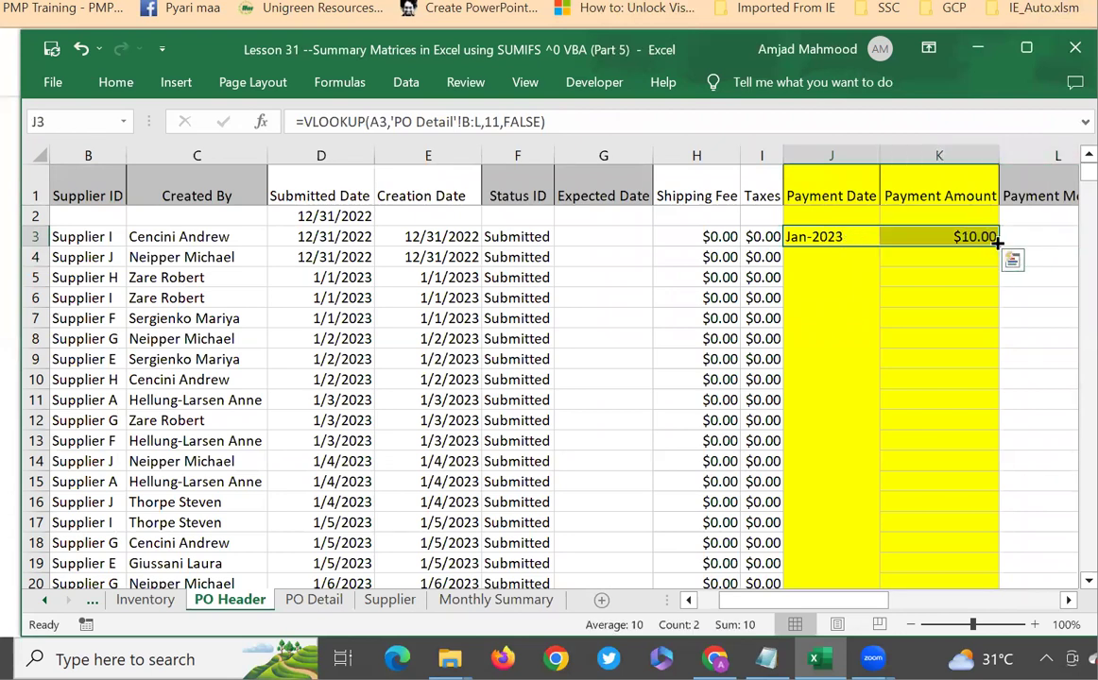
double_click(997, 243)
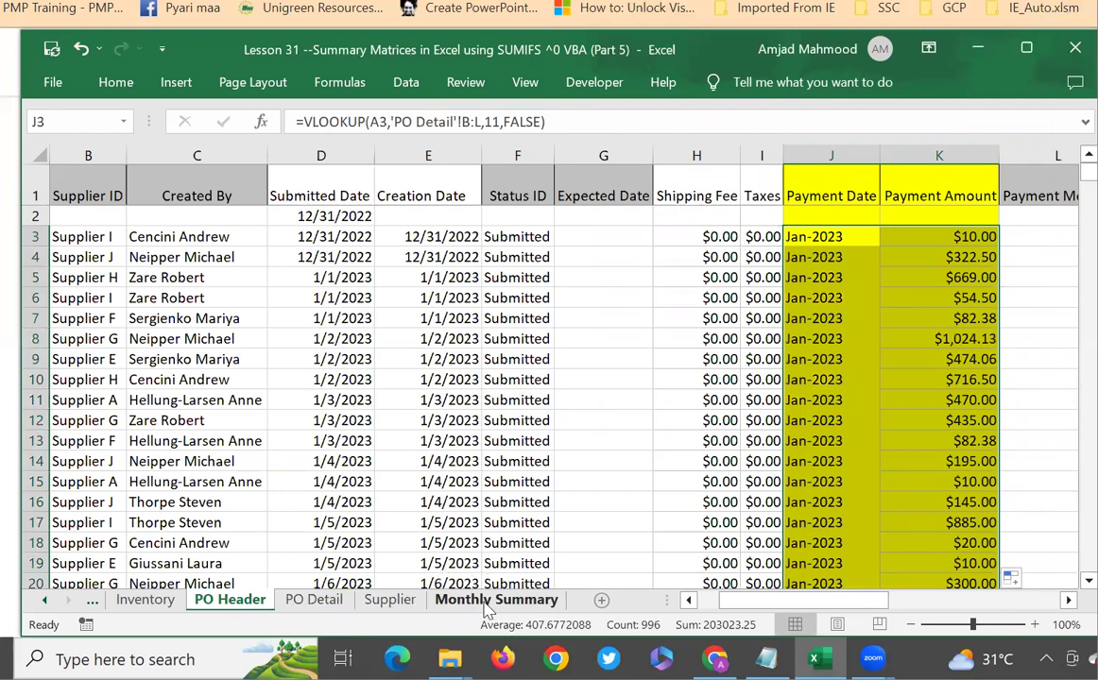
Step: Review Monthly Summary's supplier list, the monthly amounts in D4:I13 and the sum of the Total (Amounts) row
click(491, 601)
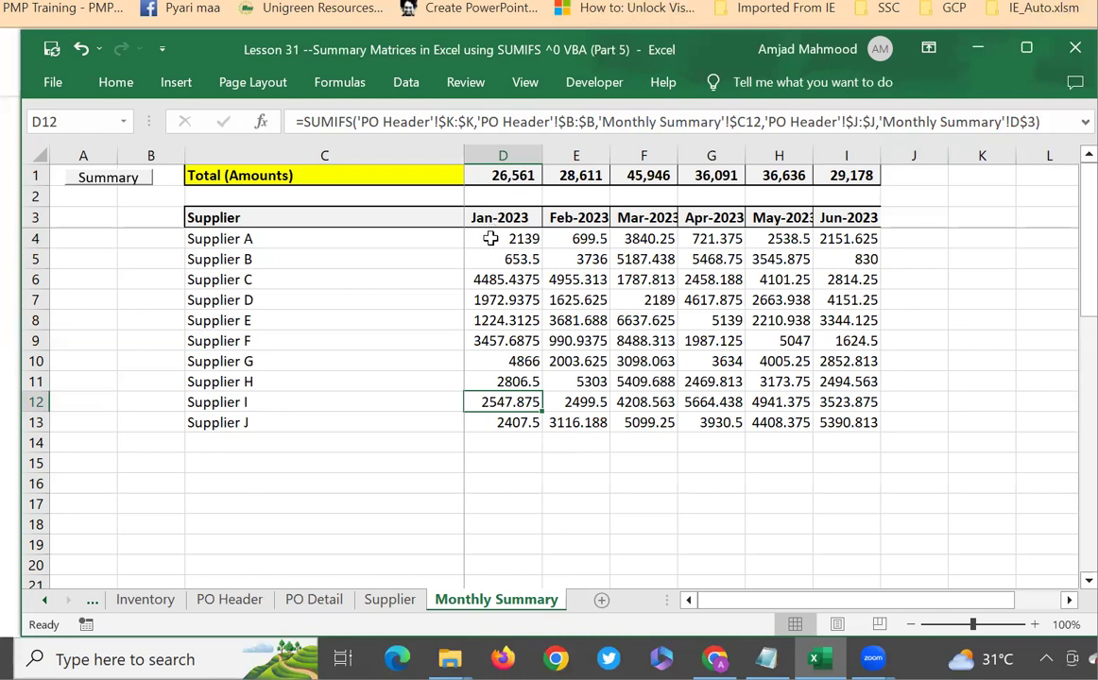
click(506, 173)
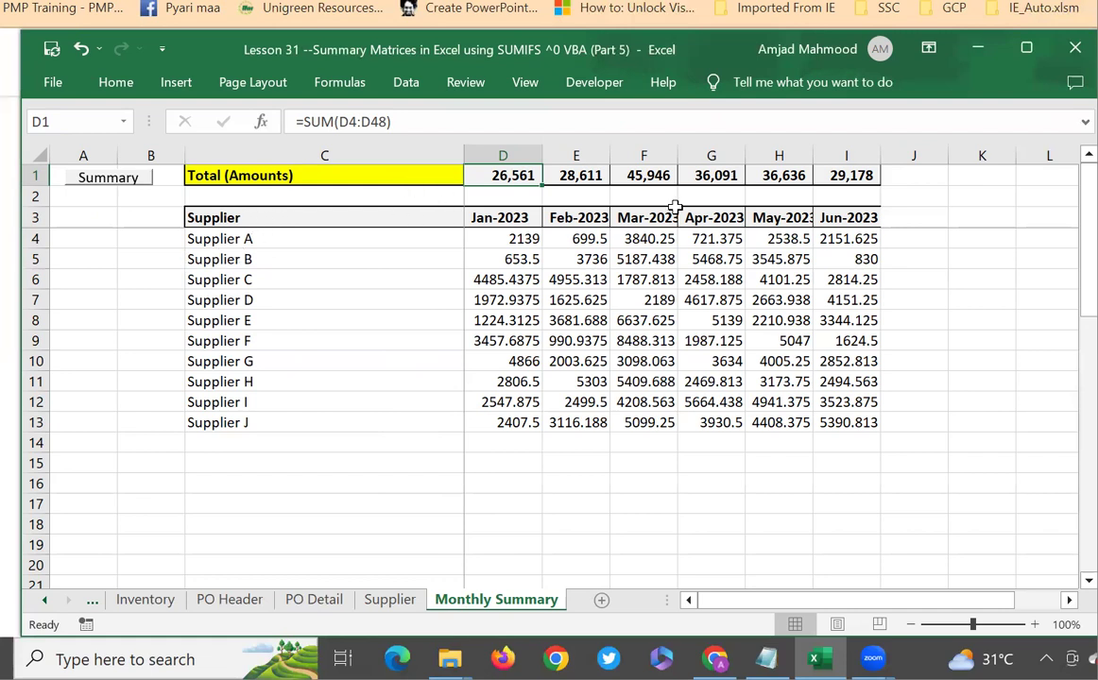
click(212, 219)
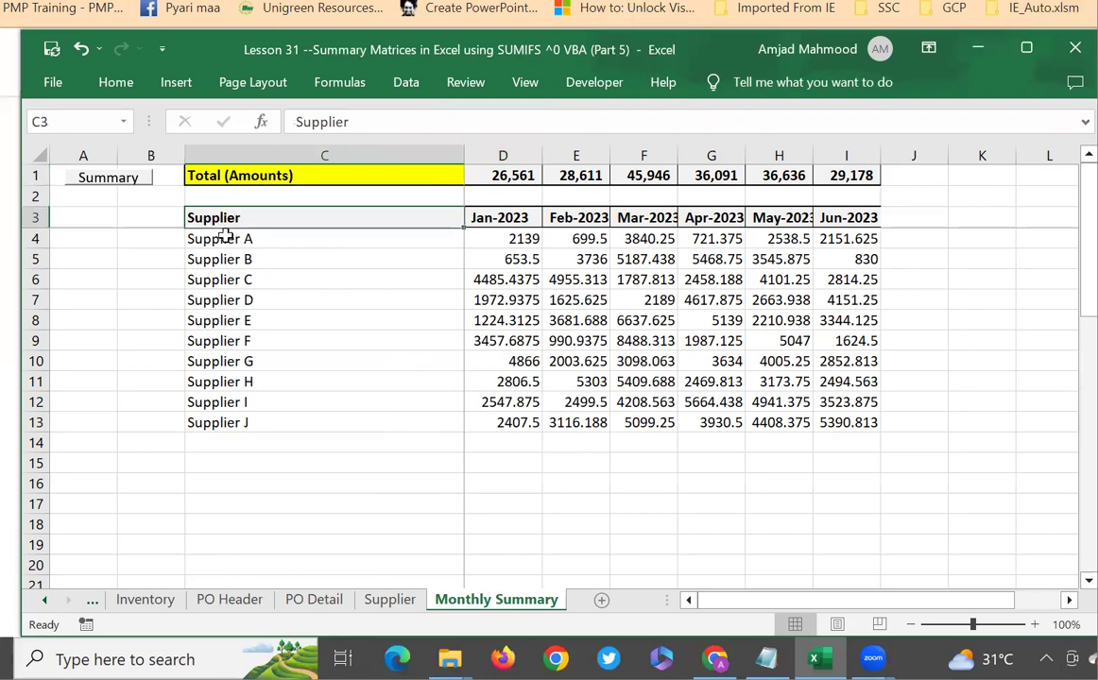
drag(219, 238, 210, 422)
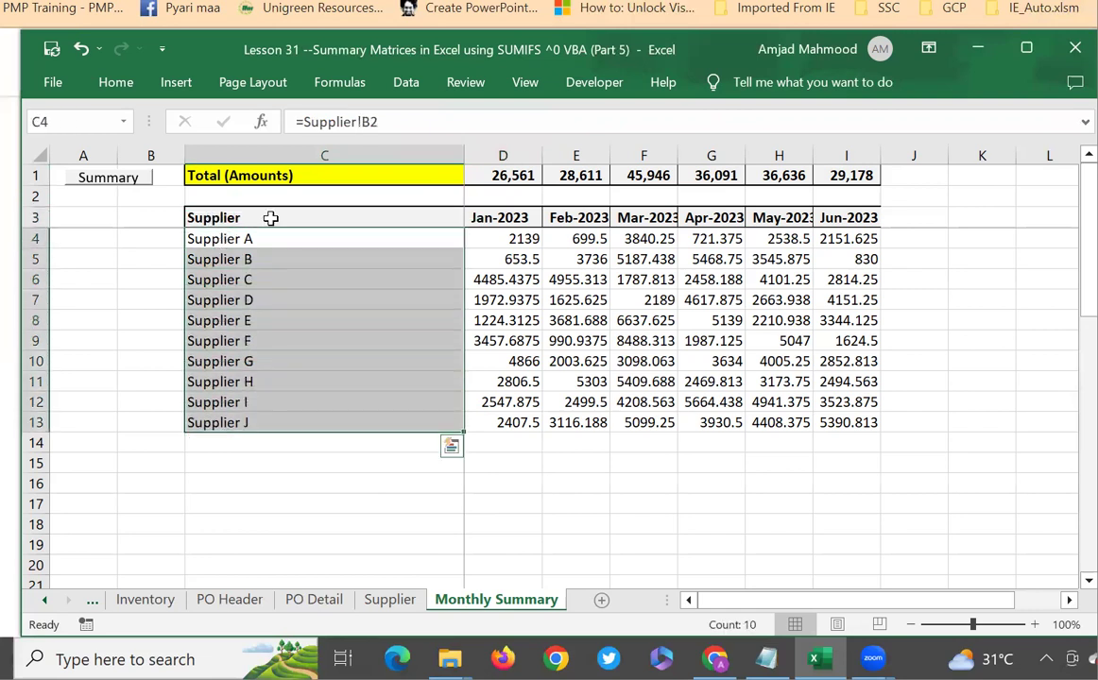
click(263, 218)
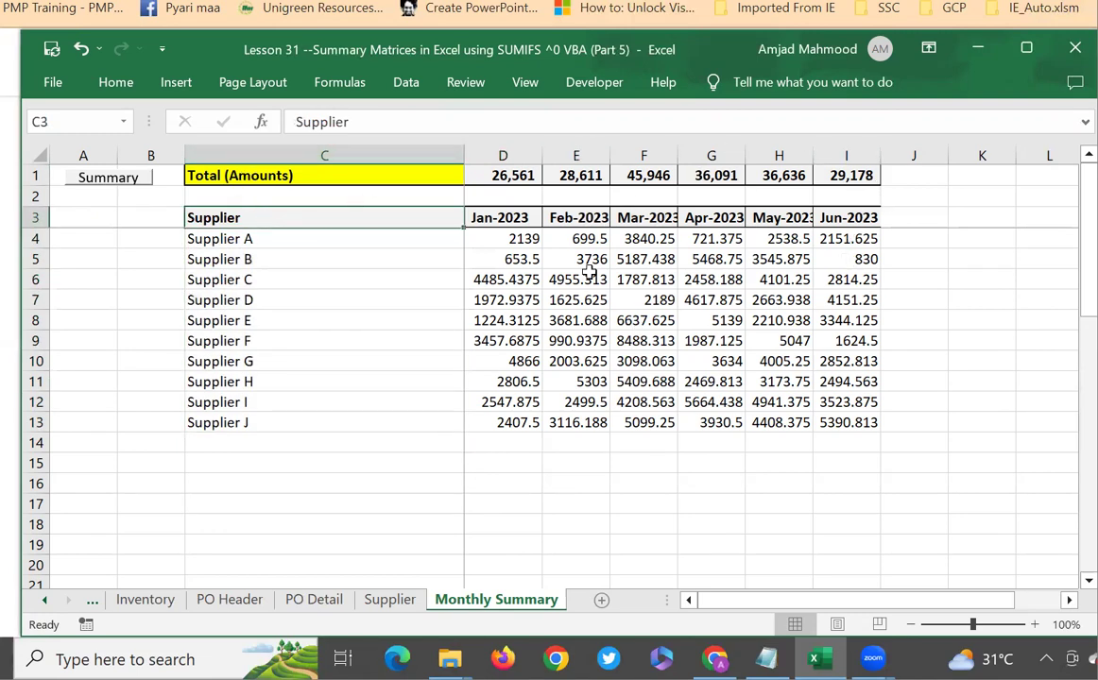
drag(503, 240, 839, 422)
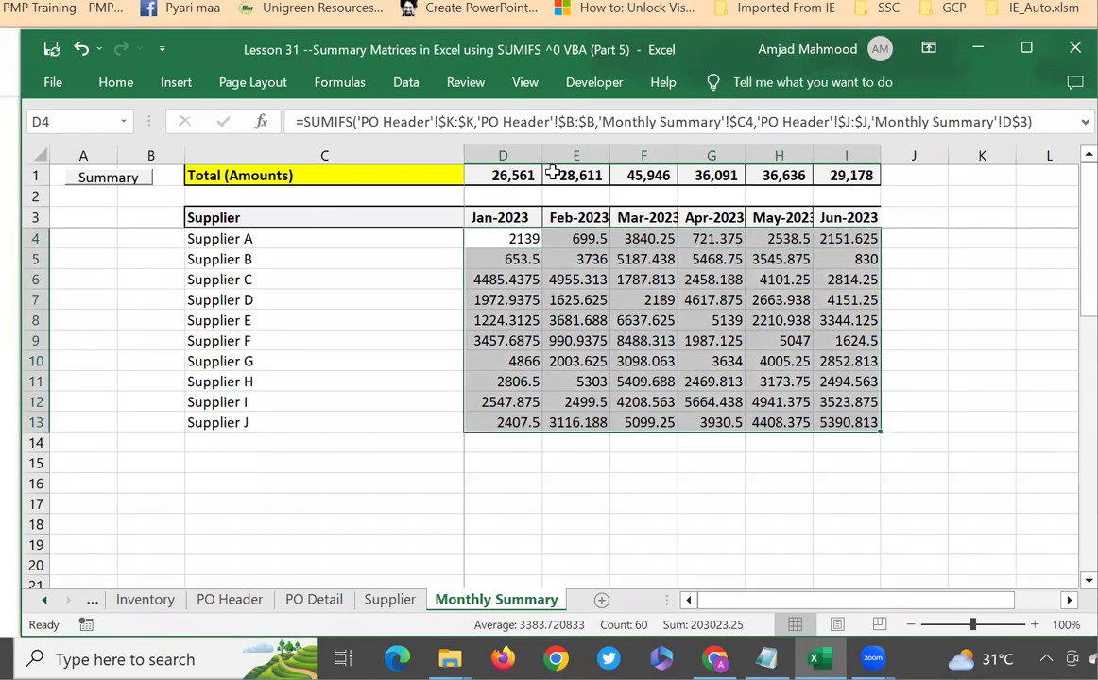
drag(503, 175, 860, 173)
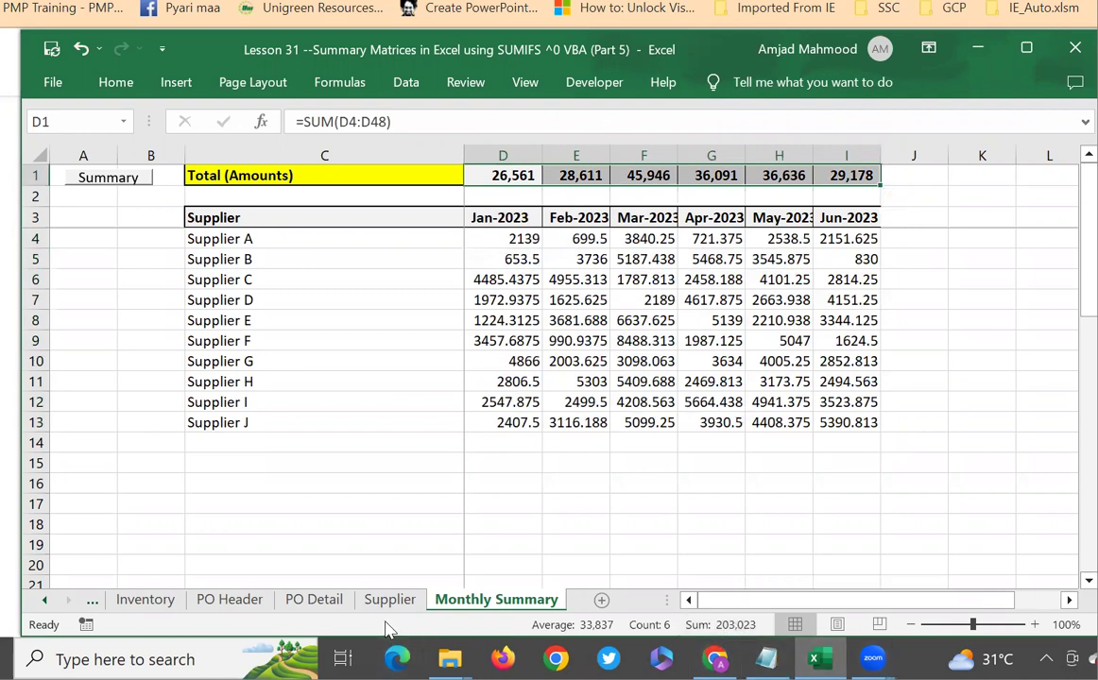
Step: Compare the sum of PO Header's Payment Amount column with the sum of Monthly Summary's totals in D1:I1
click(227, 602)
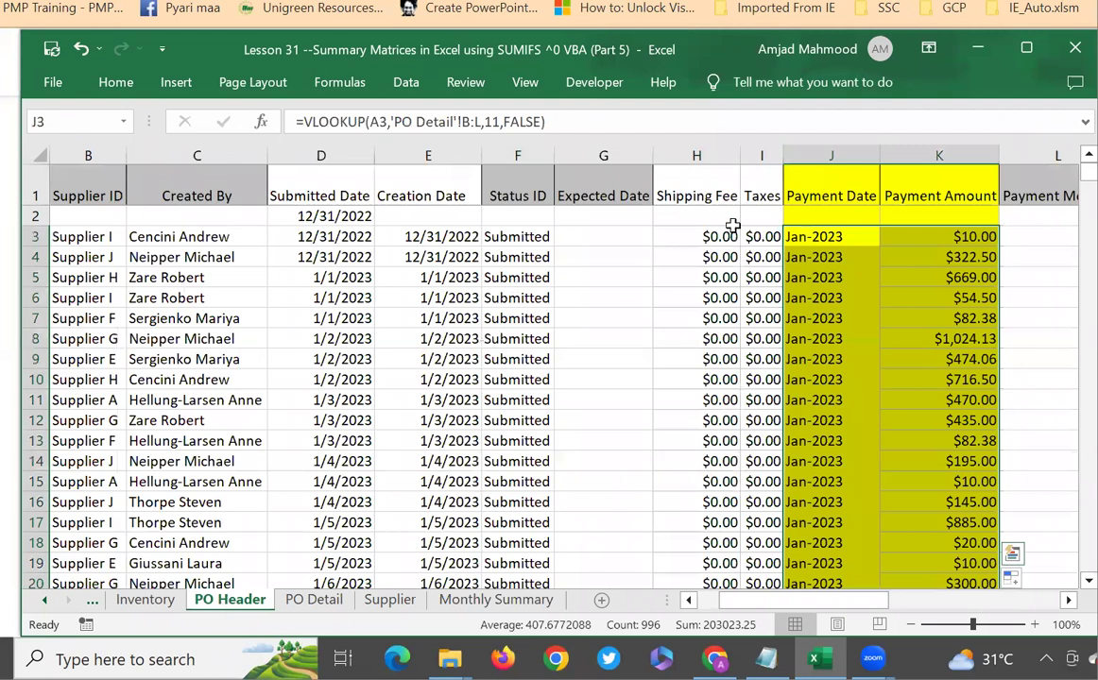
click(969, 153)
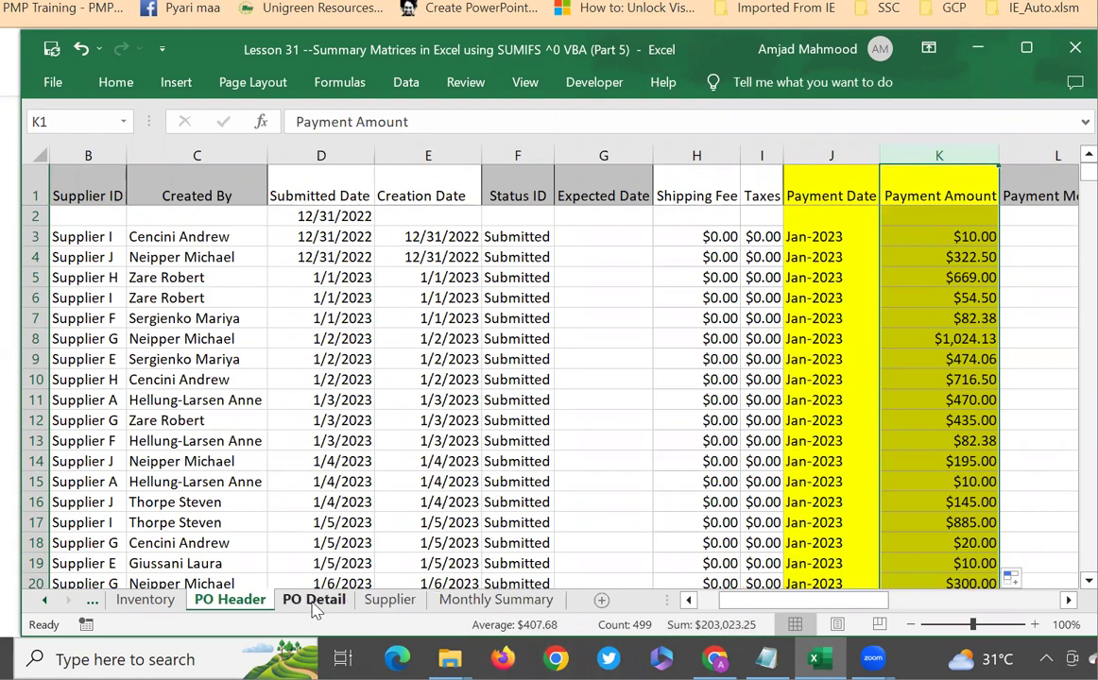
click(510, 601)
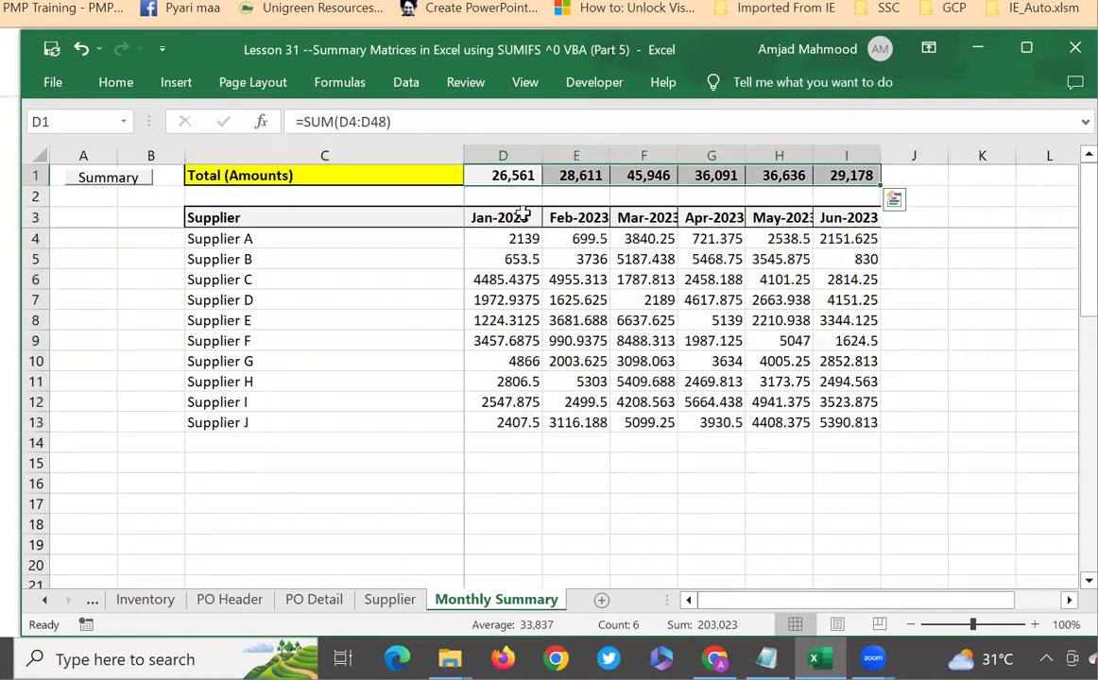